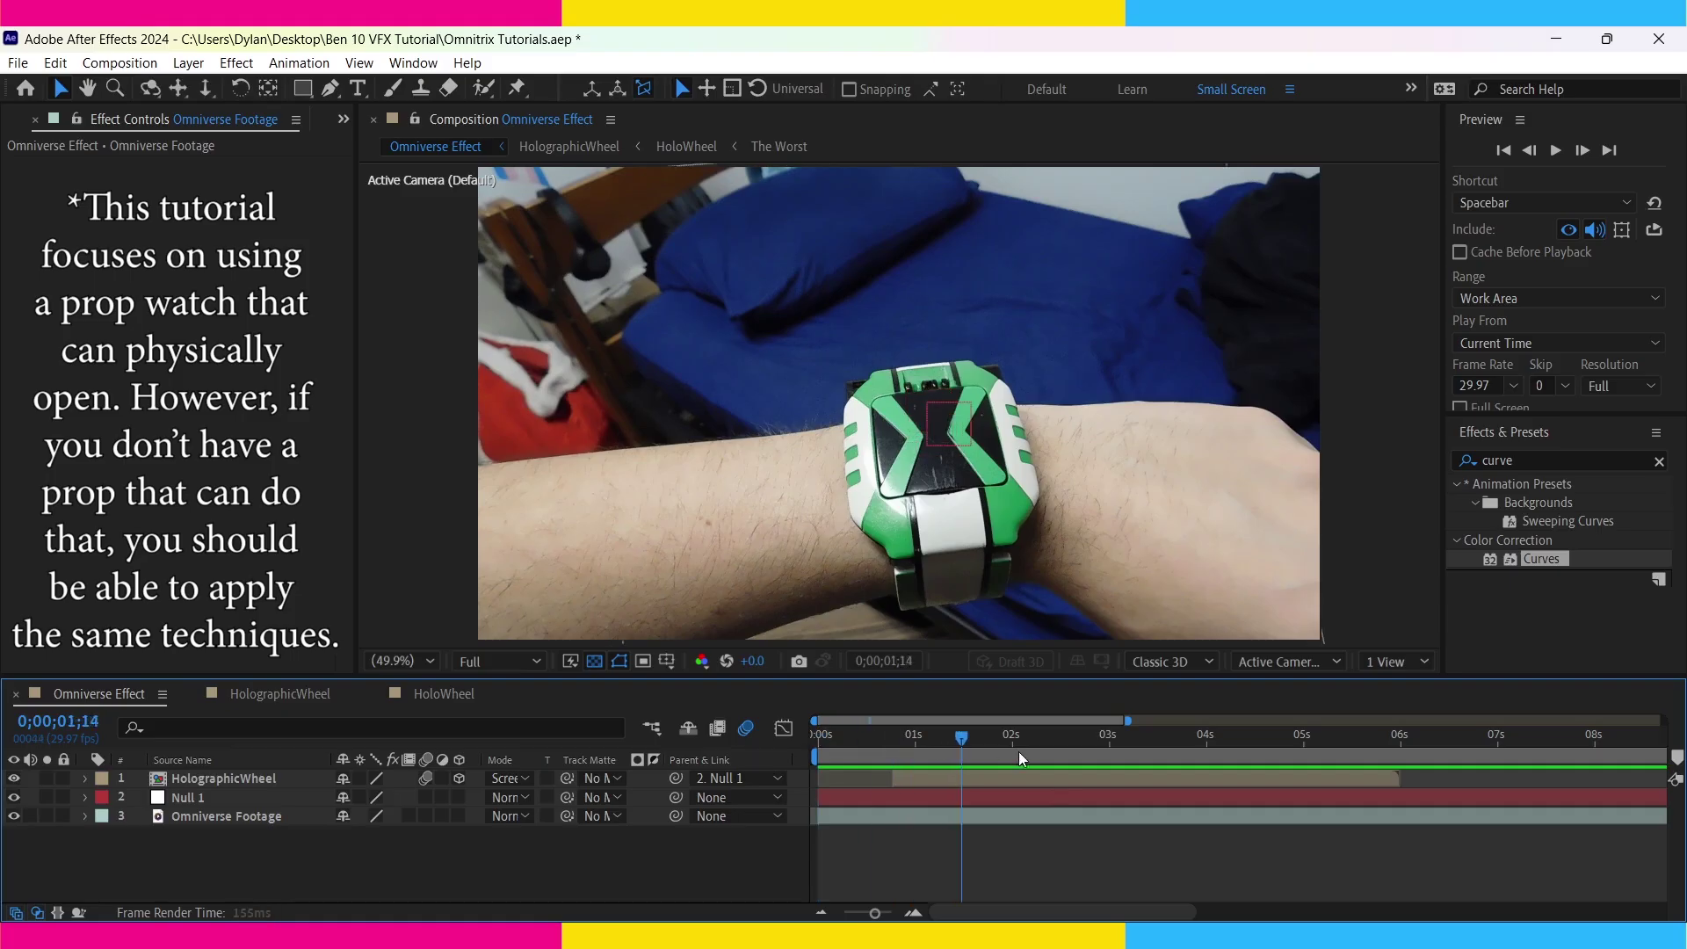
- Keyframe HolographicWheel's X, Y and Z Position and Scale at 0;00;04;12, and paste its first Scale keyframe at 0;00;04;17
{"action": "left_click_drag", "start_coordinate": [1020, 752], "coordinate": [1283, 846]}
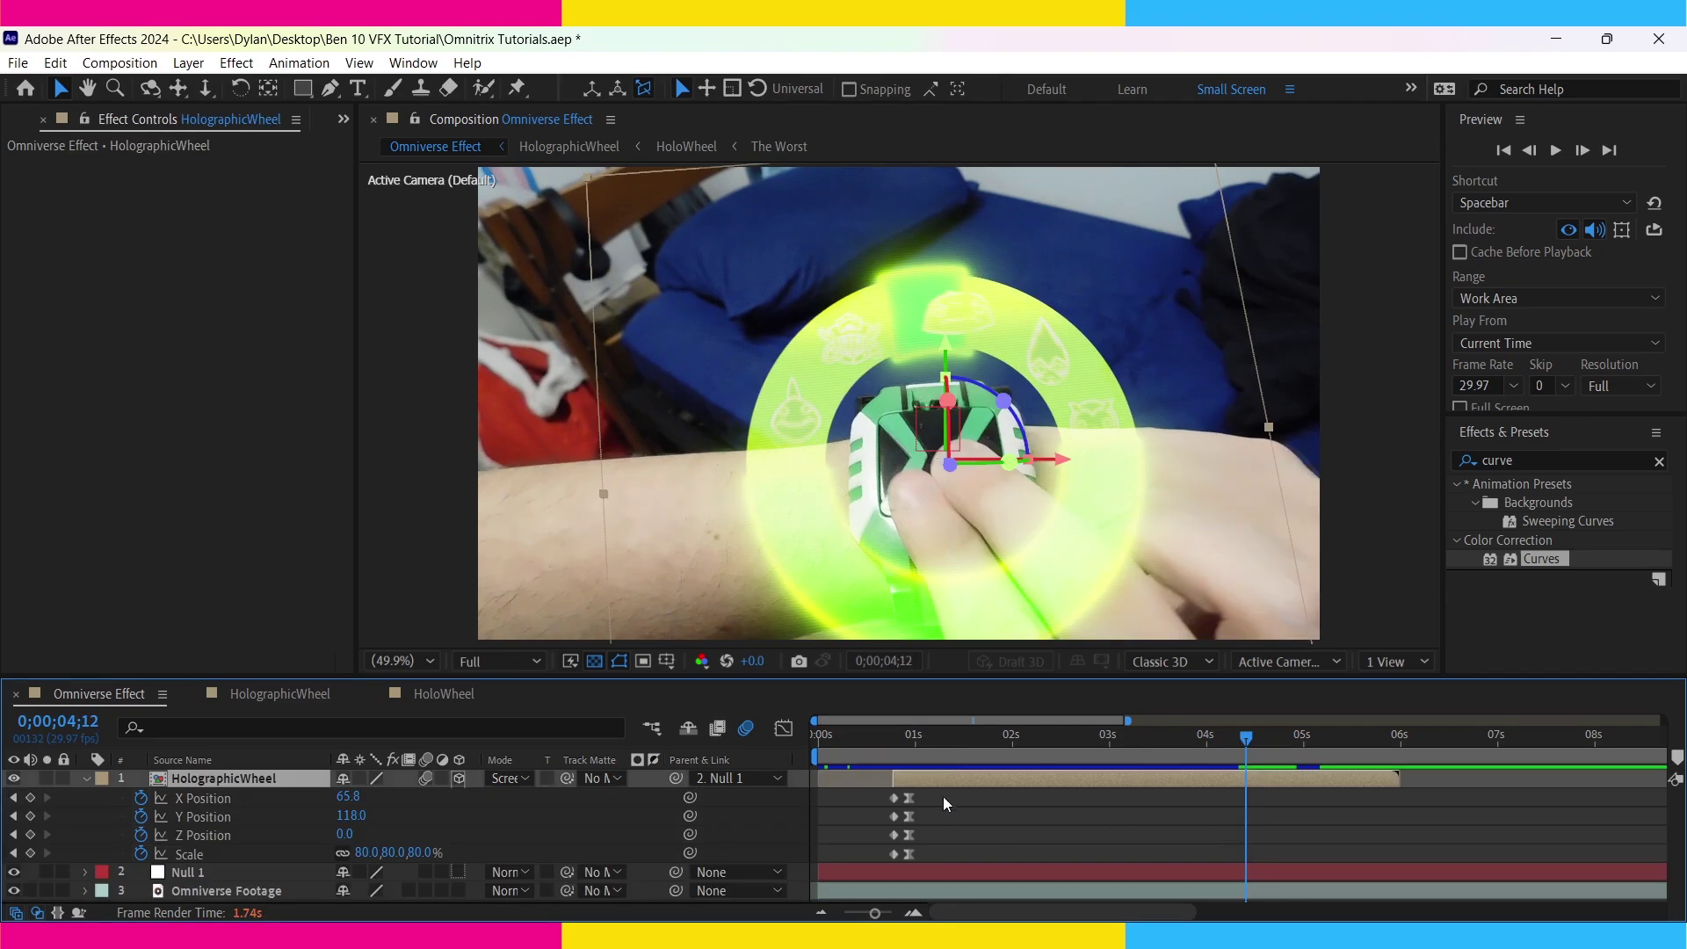
{"action": "left_click_drag", "start_coordinate": [31, 797], "coordinate": [31, 854]}
{"action": "key", "text": "Page_Down"}
{"action": "key", "text": "Page_Down"}
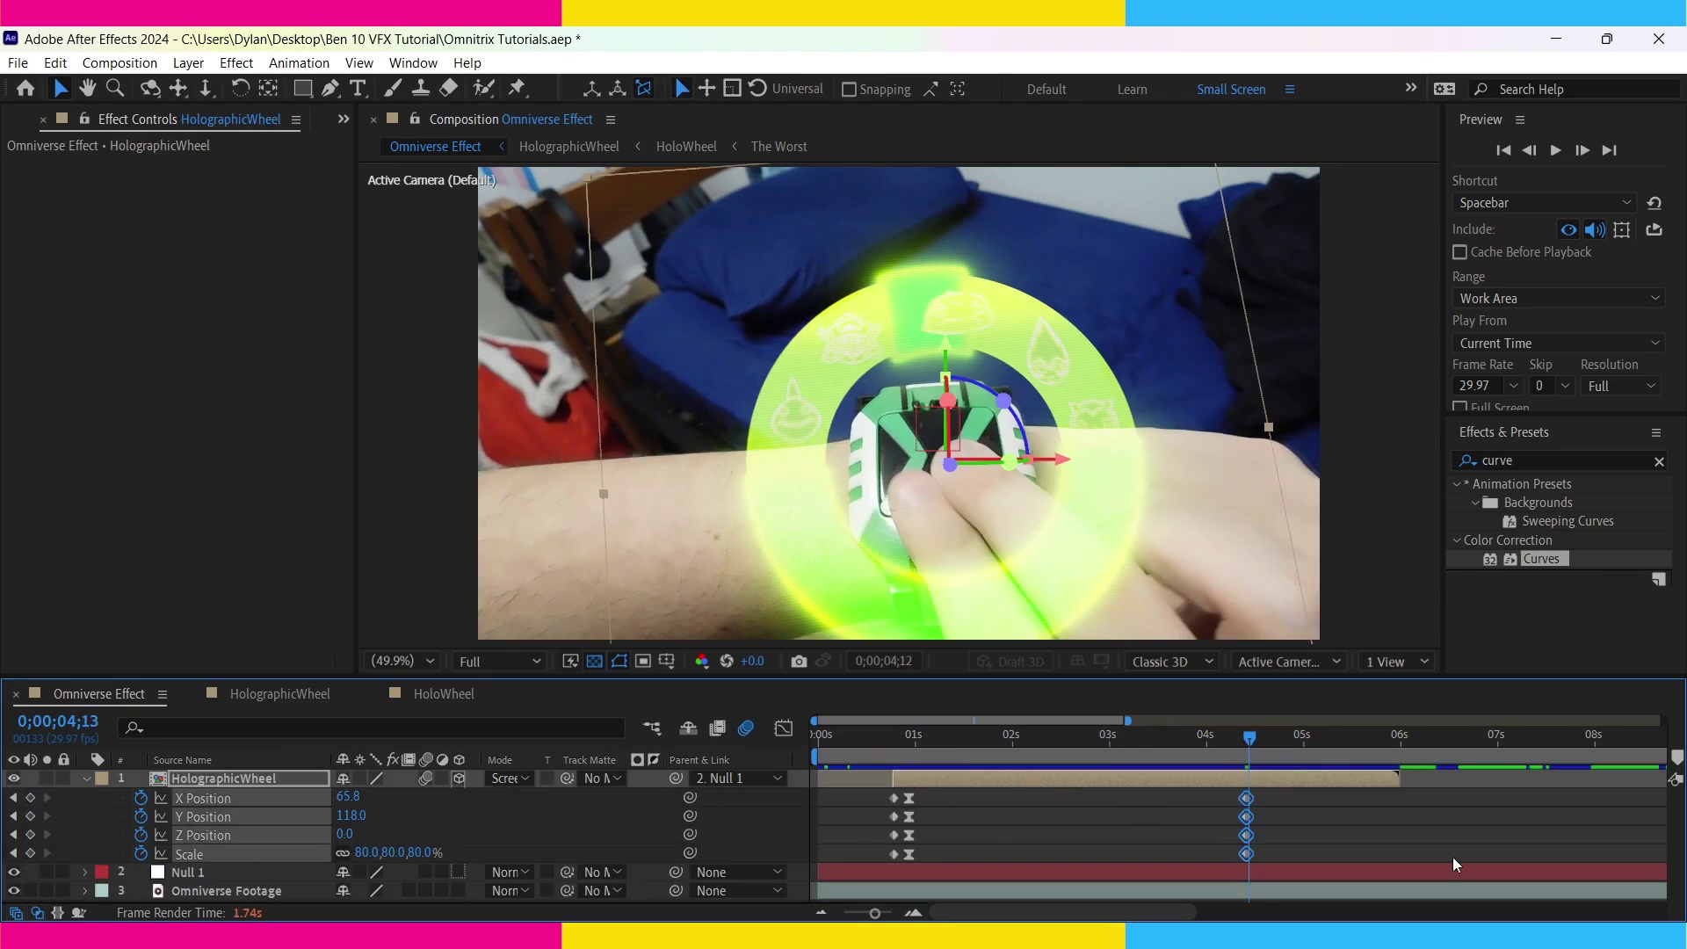
{"action": "key", "text": "Page_Down"}
{"action": "key", "text": "Page_Down"}
{"action": "key", "text": "Page_Down"}
{"action": "key", "text": "s"}
{"action": "left_click", "coordinate": [892, 798]}
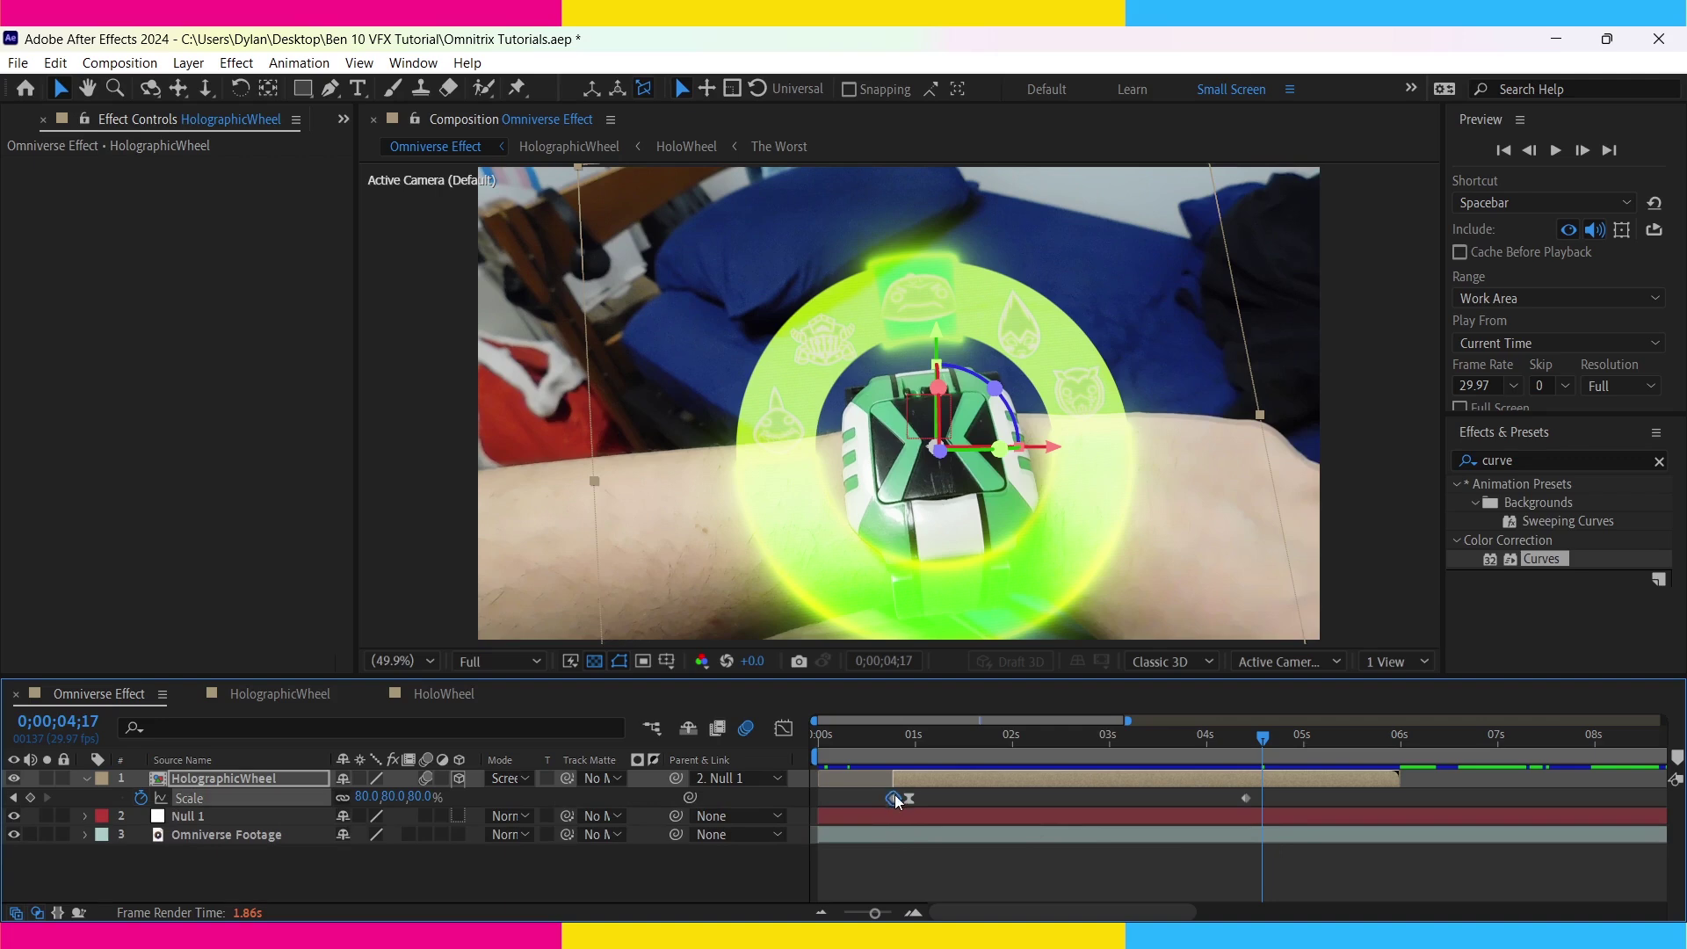
{"action": "key", "text": "ctrl+c"}
{"action": "key", "text": "ctrl+v"}
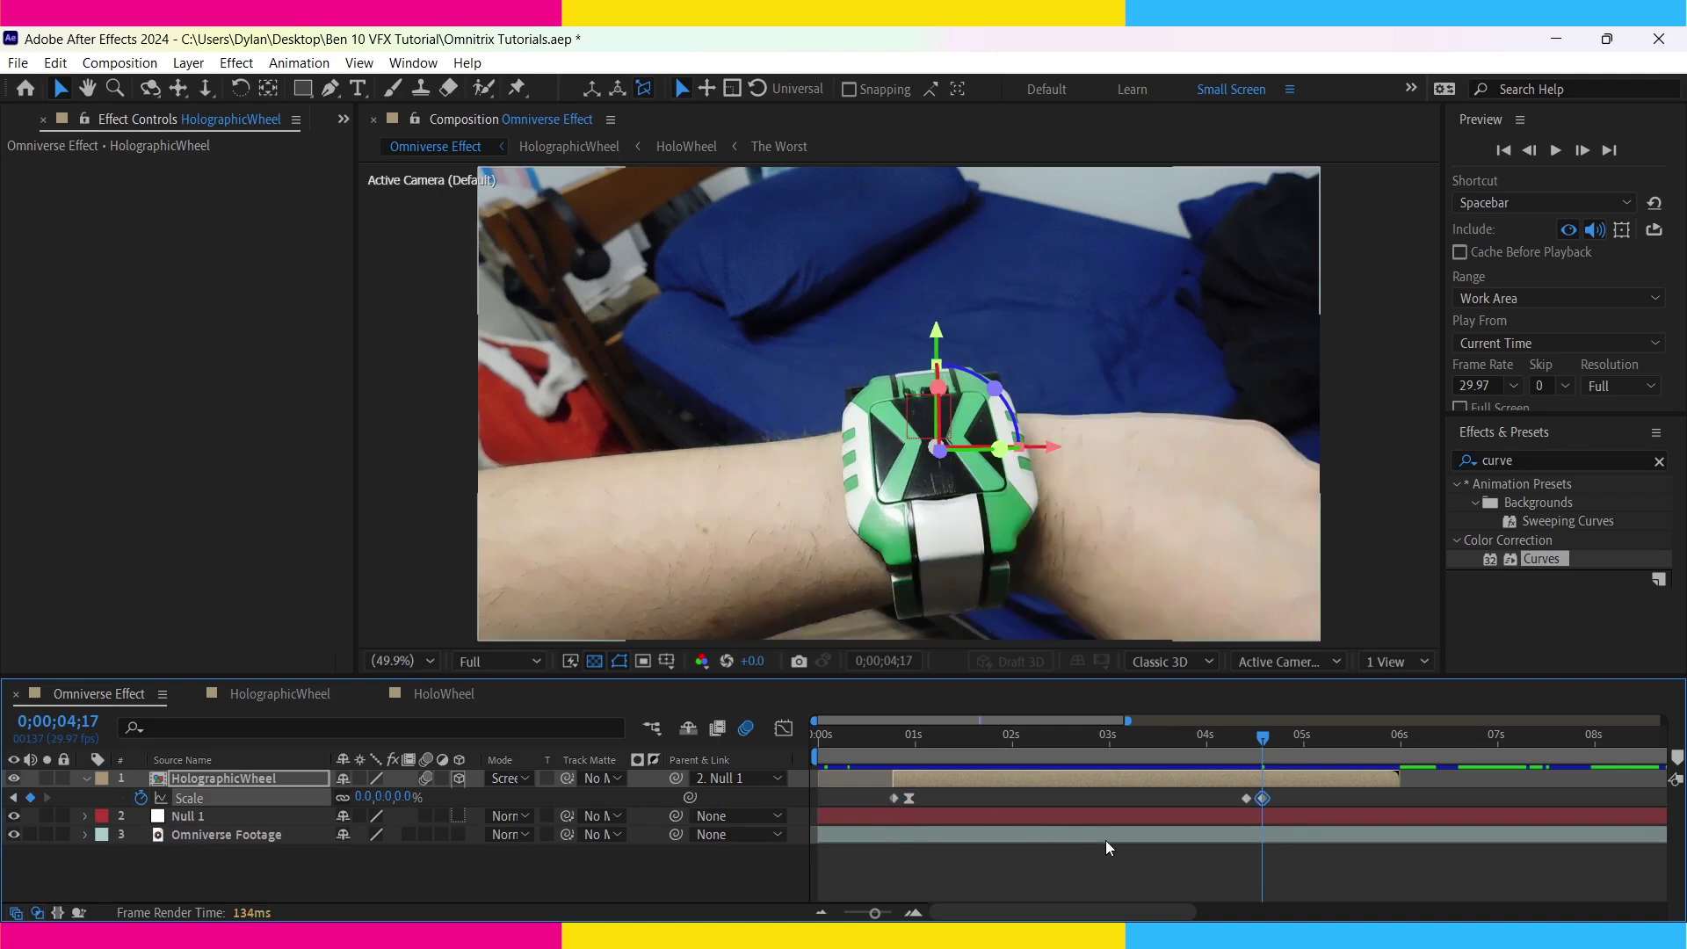
{"action": "left_click", "coordinate": [1338, 851]}
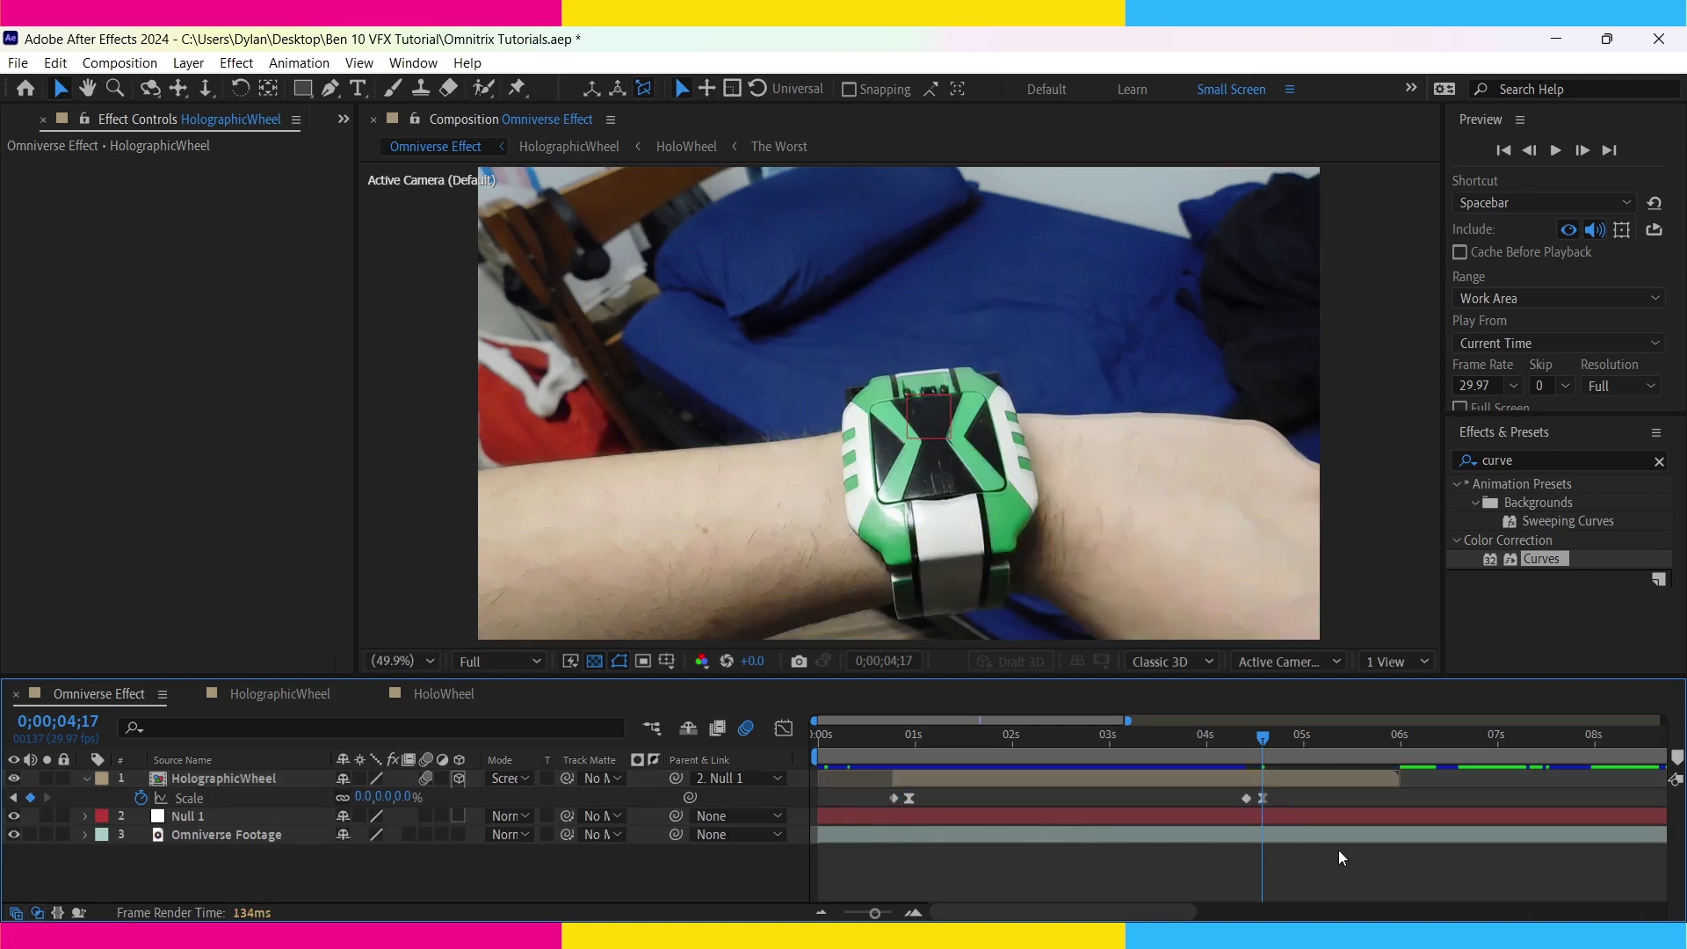
- At 0;00;04;12, duplicate the Omniverse Footage layer and slide the upper copy earlier to the open-watch shot, with HolographicWheel hidden
{"action": "mouse_move", "coordinate": [1263, 738]}
{"action": "left_mouse_down"}
{"action": "mouse_move", "coordinate": [1235, 747]}
{"action": "mouse_move", "coordinate": [1263, 754]}
{"action": "left_mouse_up"}
{"action": "key", "text": "Page_Up"}
{"action": "key", "text": "Page_Up"}
{"action": "key", "text": "Page_Up"}
{"action": "key", "text": "Page_Up"}
{"action": "key", "text": "Page_Up"}
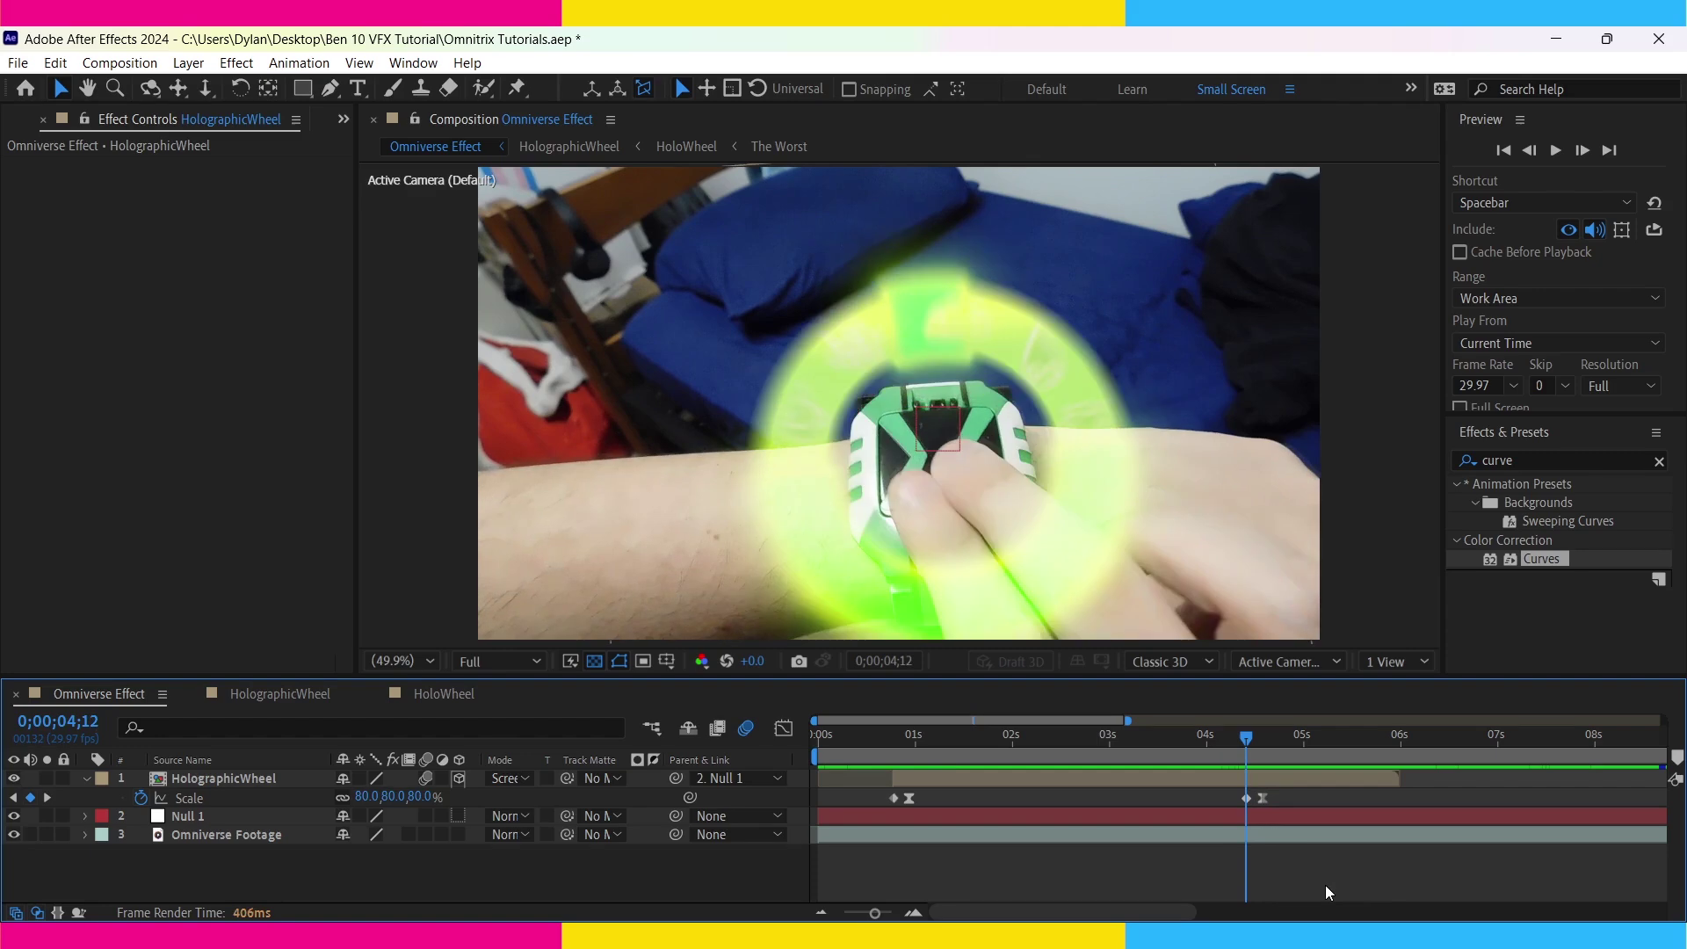
{"action": "left_click", "coordinate": [1130, 831]}
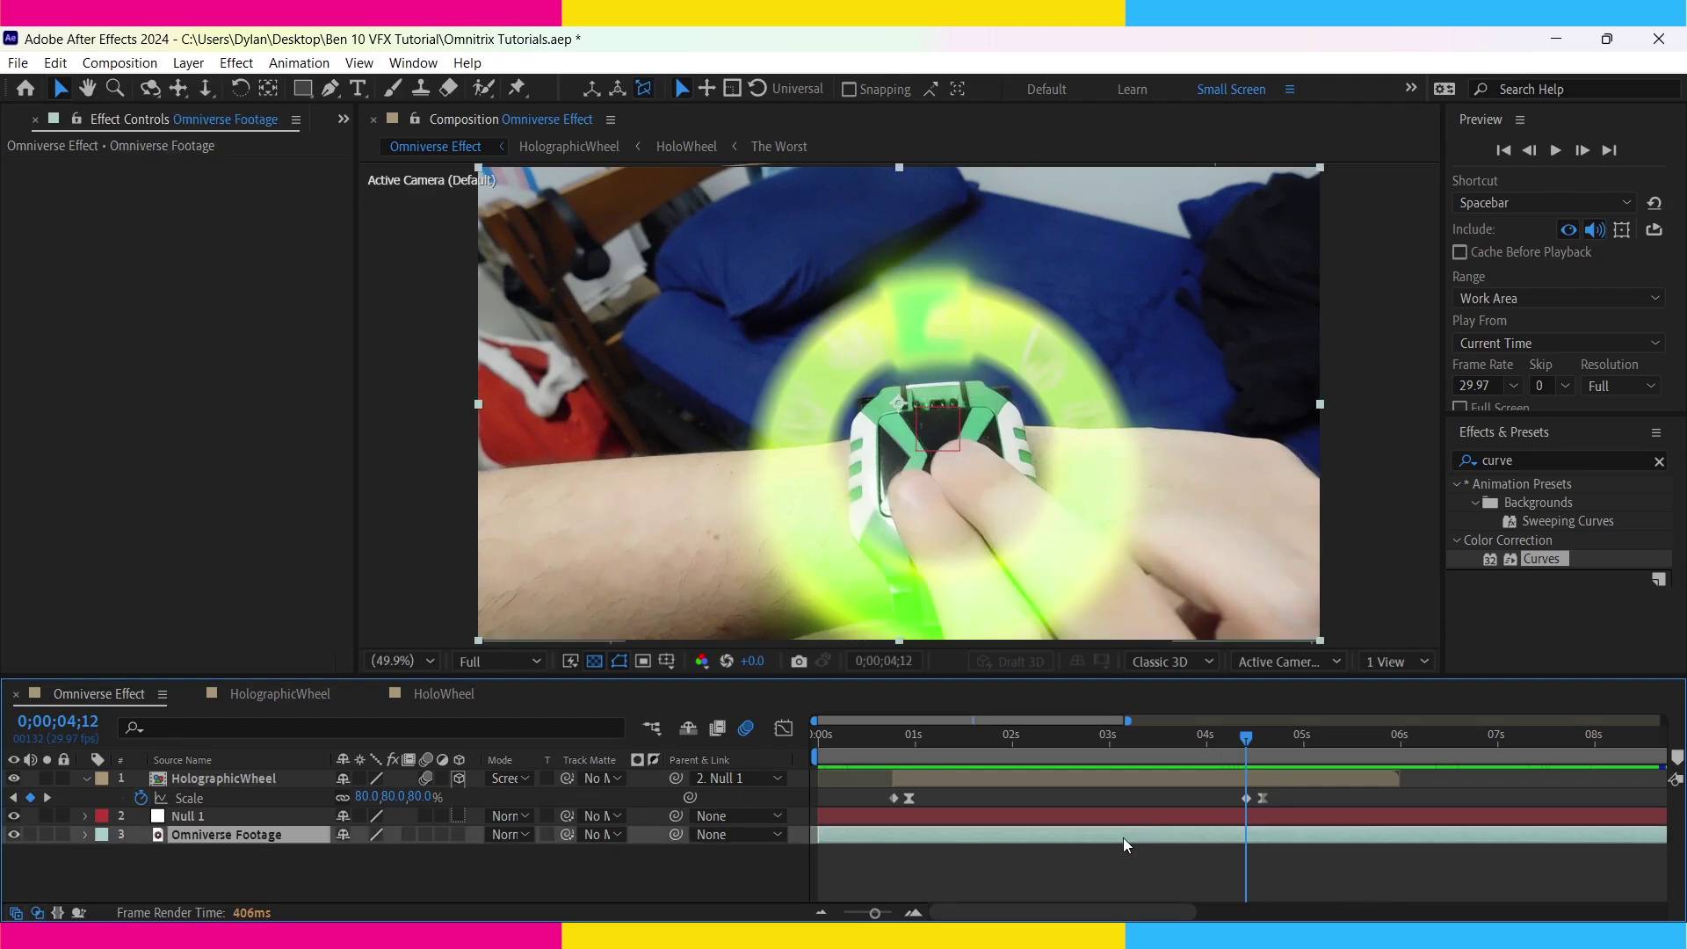
{"action": "key", "text": "ctrl+d"}
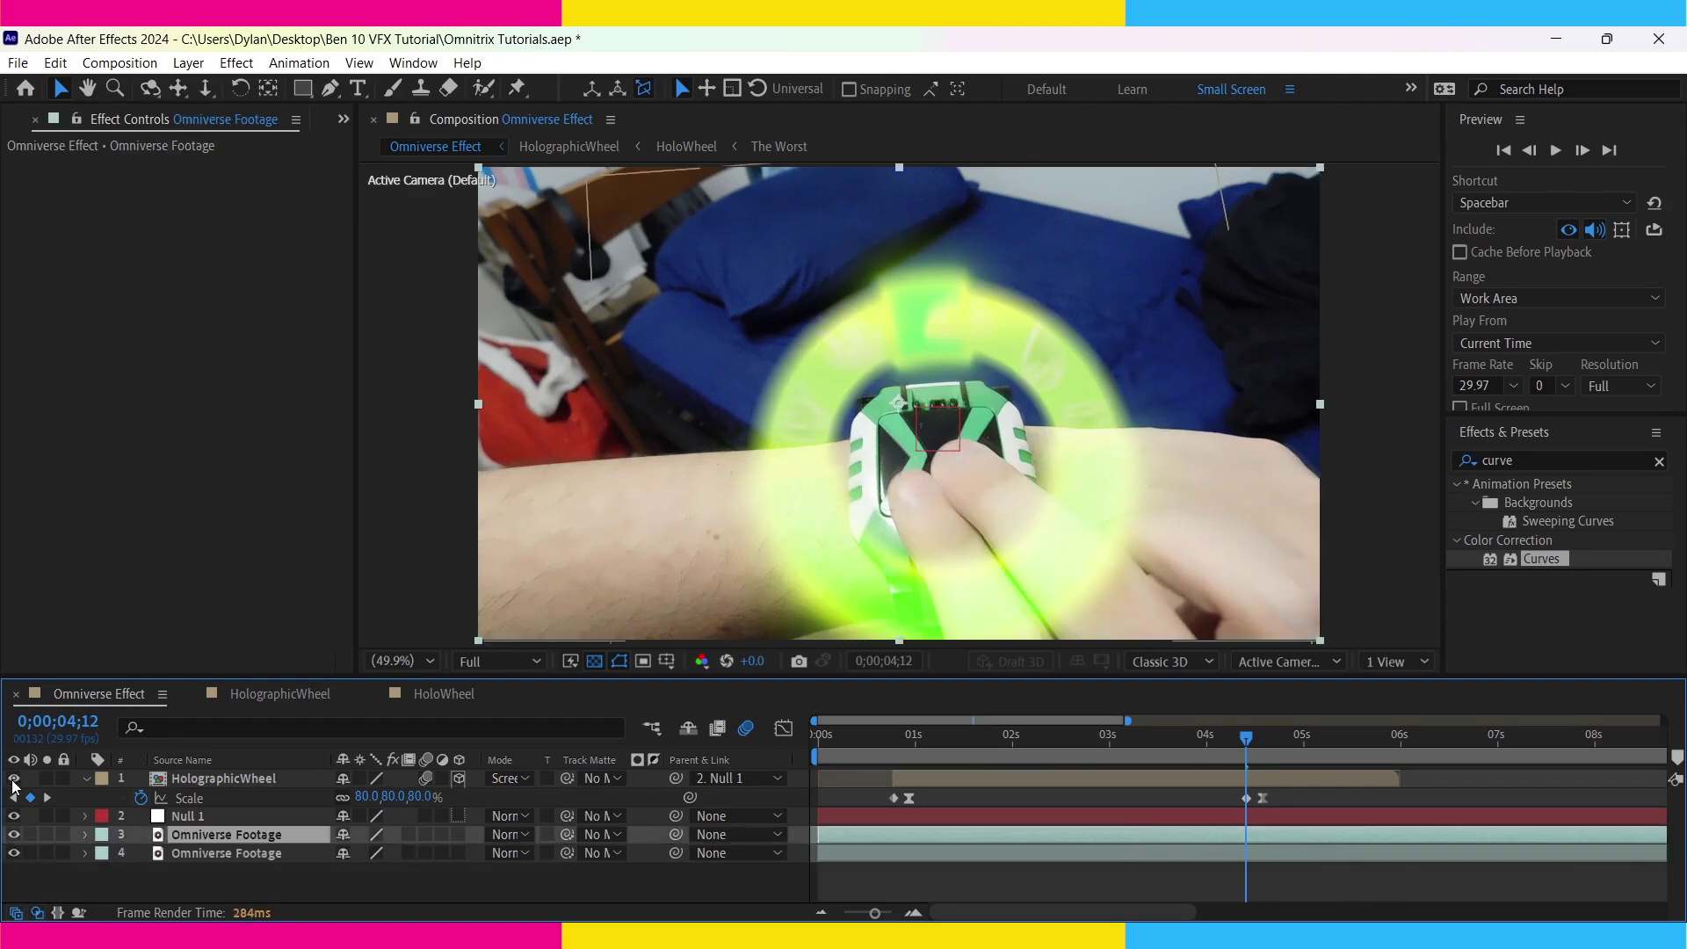
{"action": "left_click", "coordinate": [13, 780]}
{"action": "left_click_drag", "start_coordinate": [1348, 840], "coordinate": [1002, 844]}
- Try aligning the upper footage copy with the watch beneath it at 50% opacity
{"action": "key", "text": "t"}
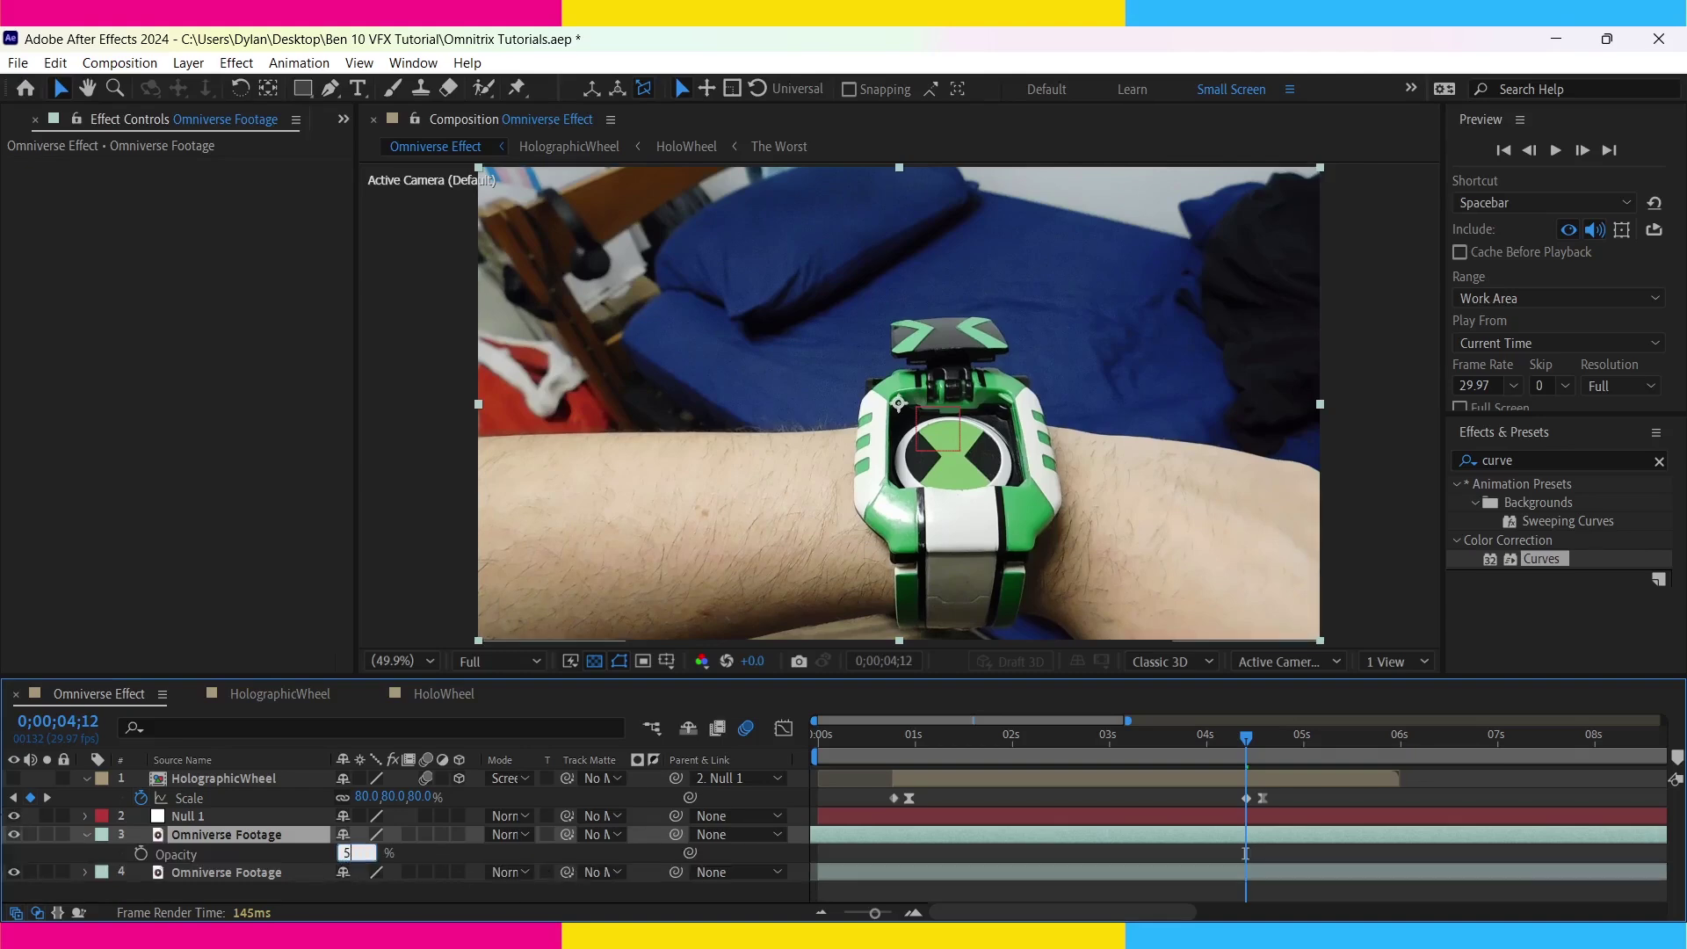
{"action": "key", "text": "Return"}
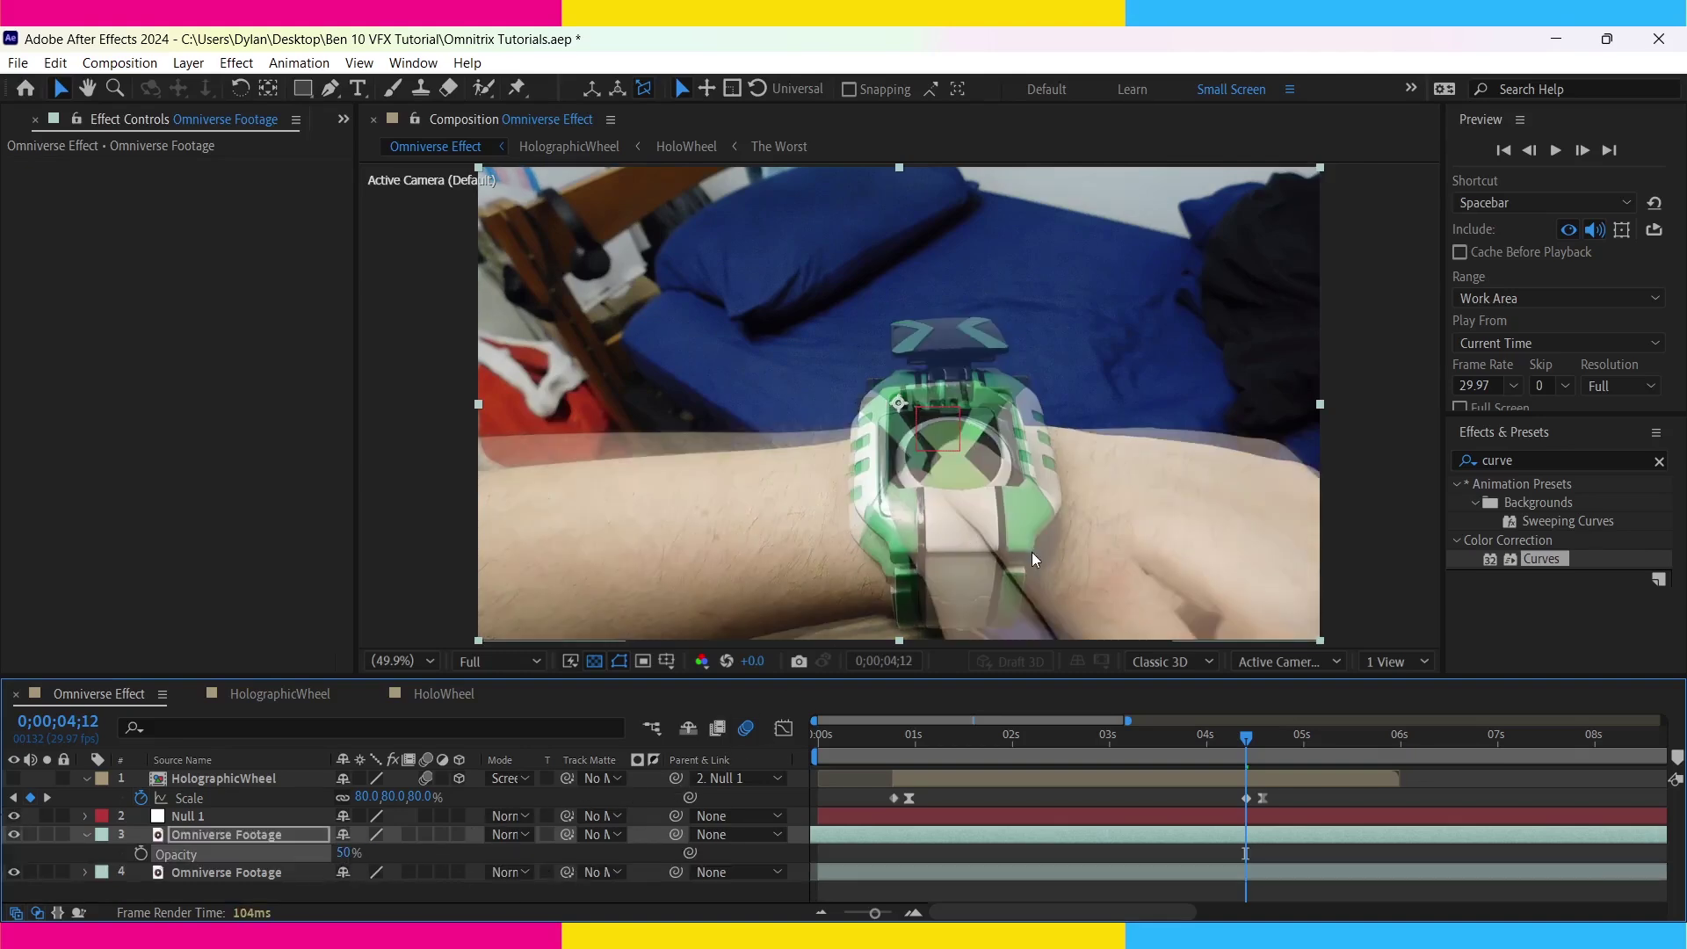
{"action": "left_click_drag", "start_coordinate": [1243, 835], "coordinate": [1210, 830]}
{"action": "left_click_drag", "start_coordinate": [1030, 498], "coordinate": [1010, 509]}
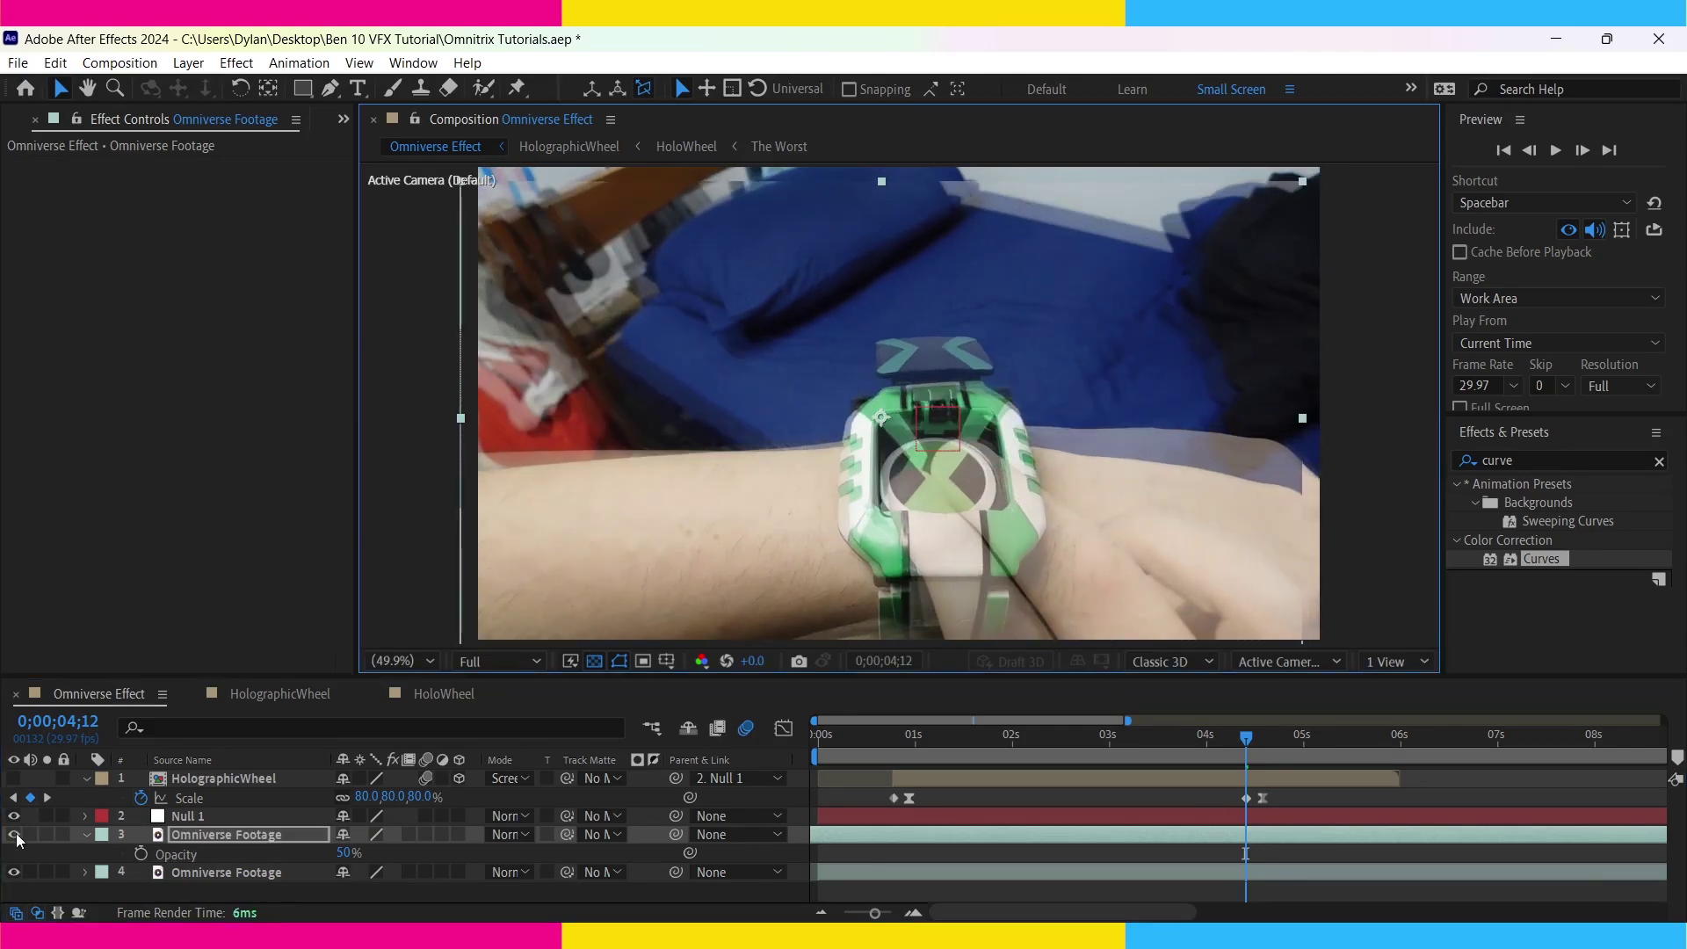
{"action": "key", "text": "ctrl+z"}
{"action": "key", "text": "ctrl+z"}
{"action": "key", "text": "ctrl+z"}
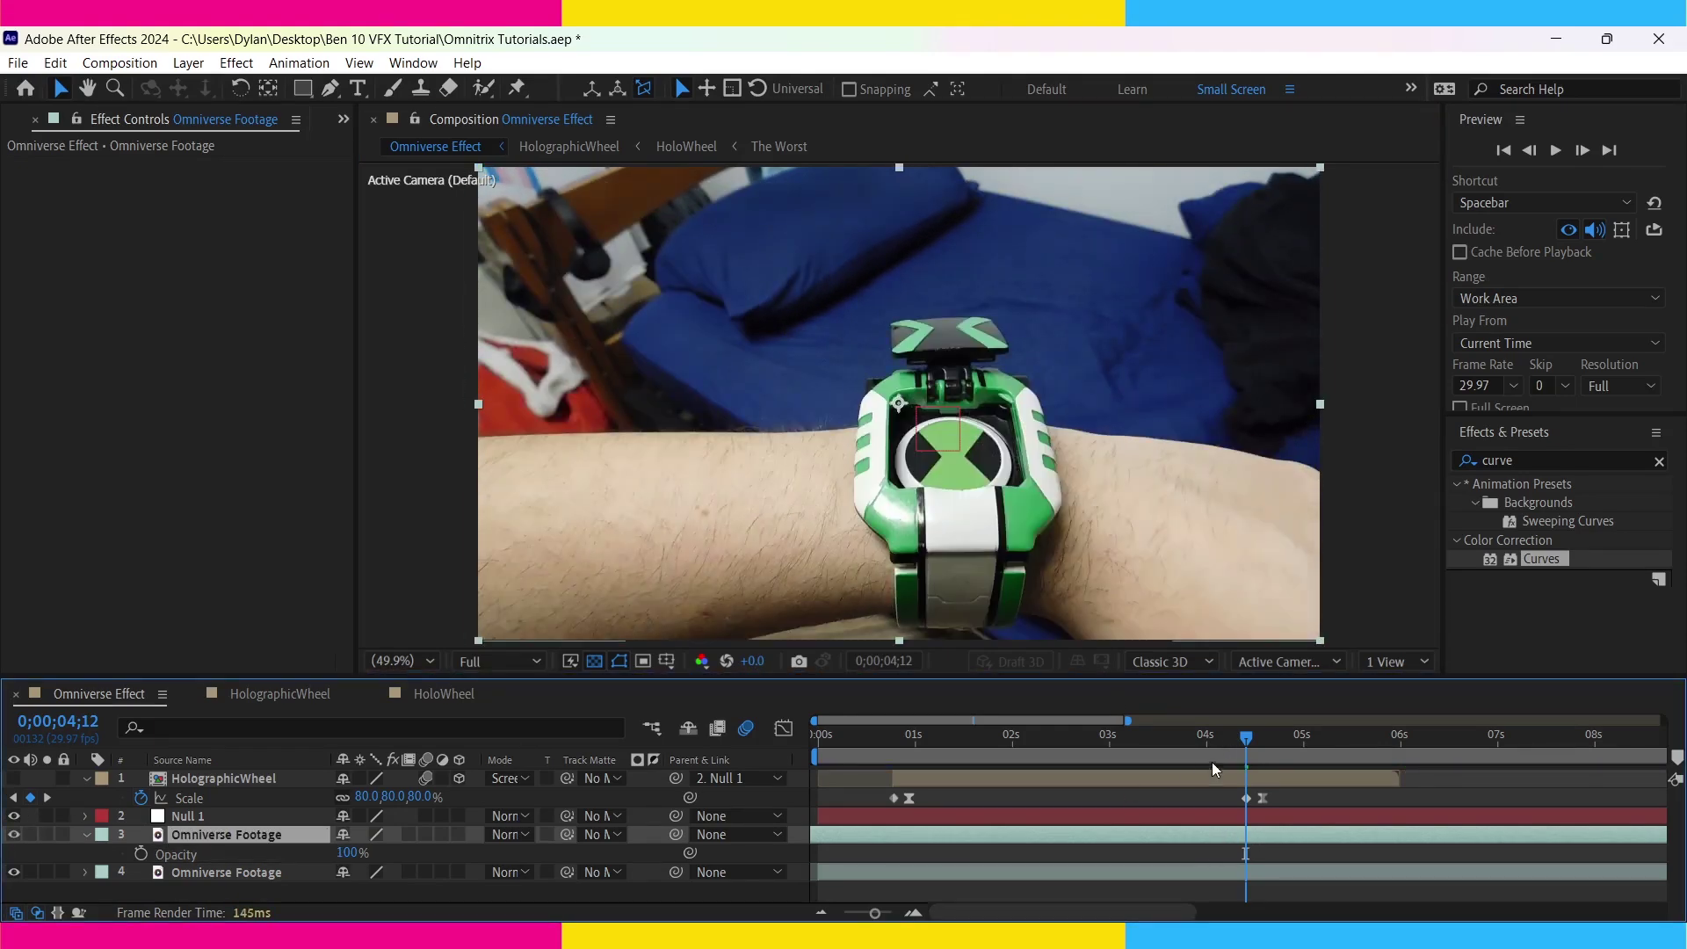
- Freeze the open-watch footage copy at 0;00;04;12 and place it below the original Omniverse Footage layer
{"action": "left_click_drag", "start_coordinate": [1259, 747], "coordinate": [1252, 747]}
{"action": "left_click", "coordinate": [1067, 376]}
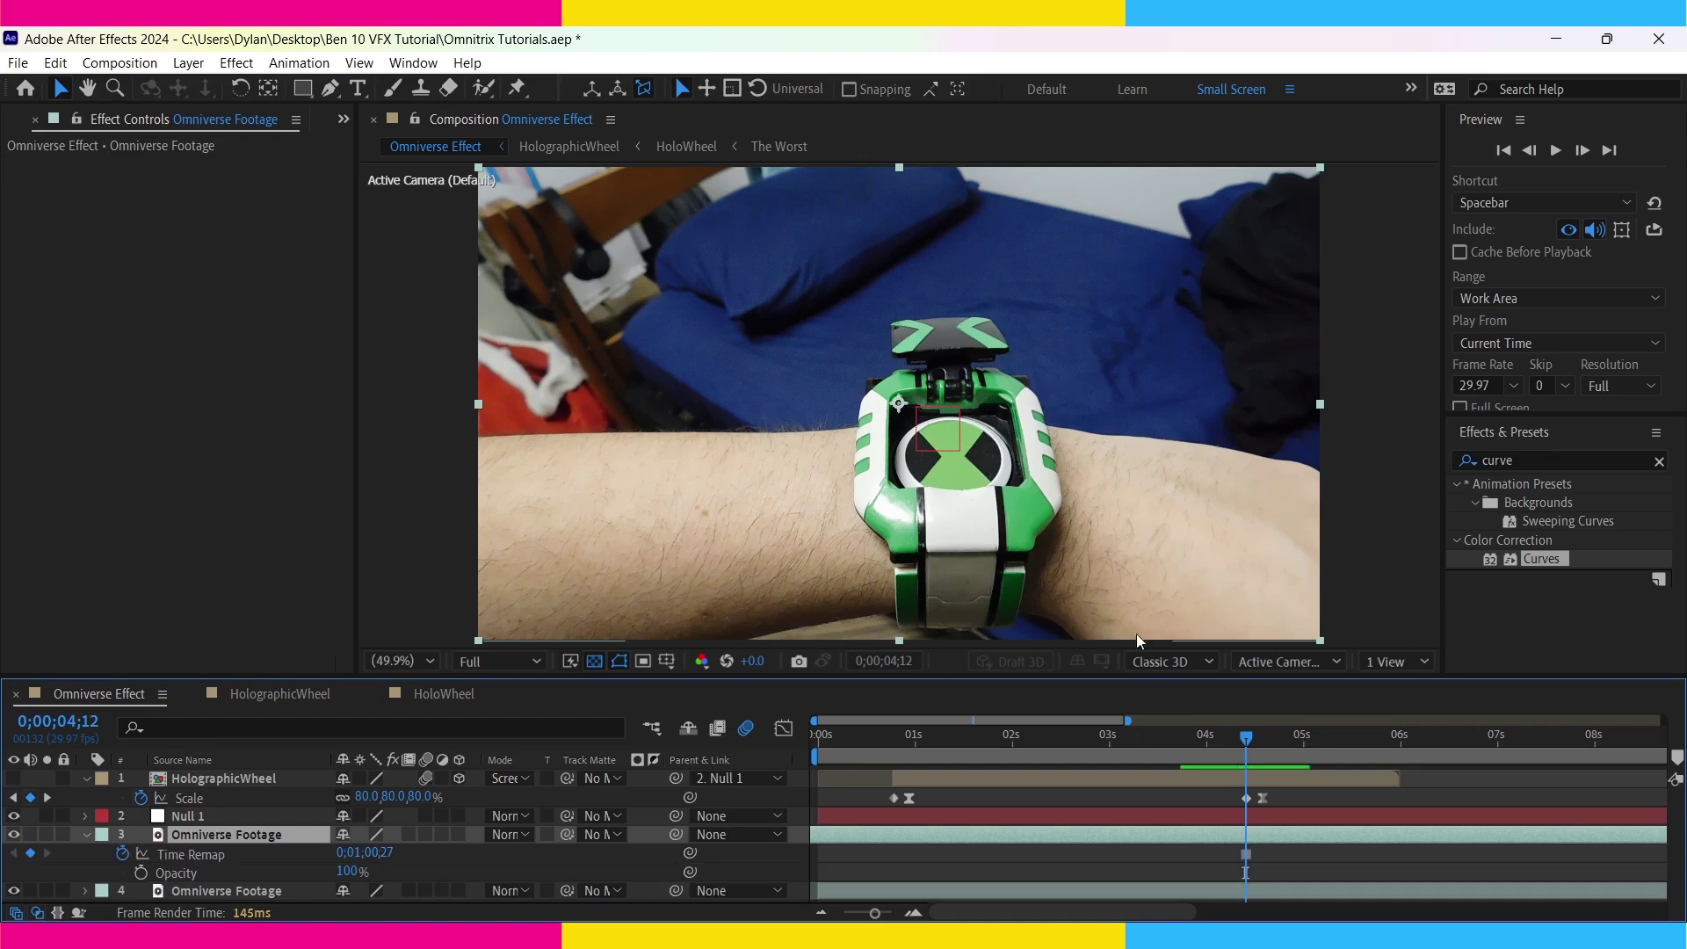
{"action": "left_click", "coordinate": [83, 835]}
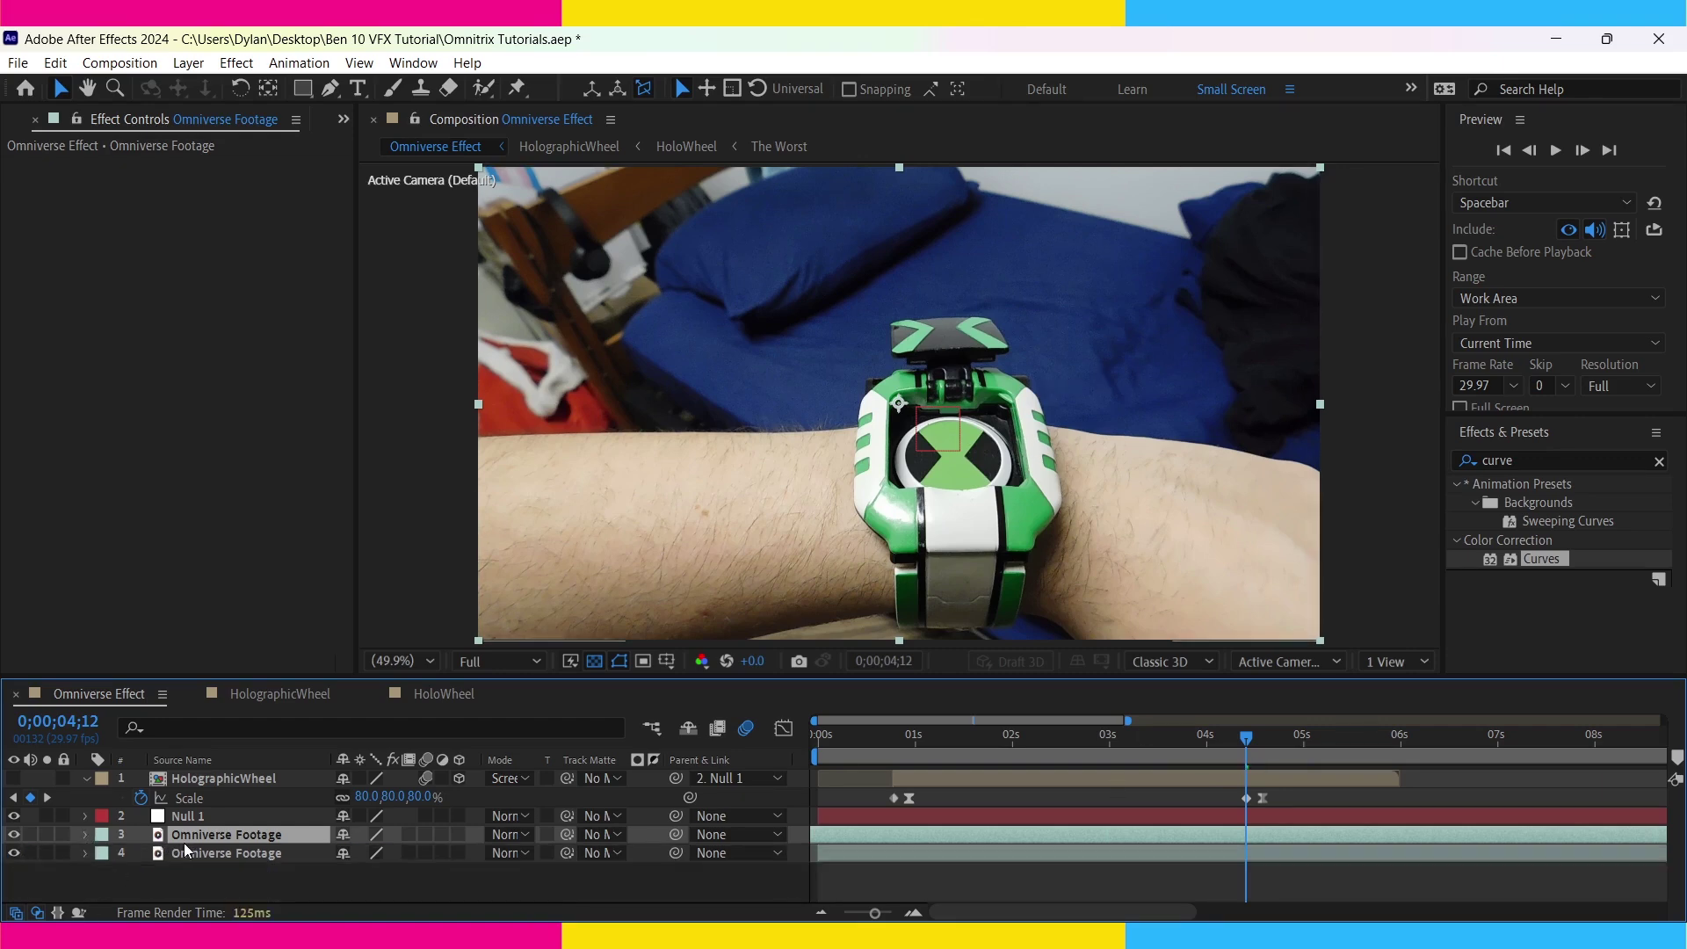
{"action": "left_click_drag", "start_coordinate": [198, 838], "coordinate": [198, 875]}
{"action": "left_click", "coordinate": [208, 833]}
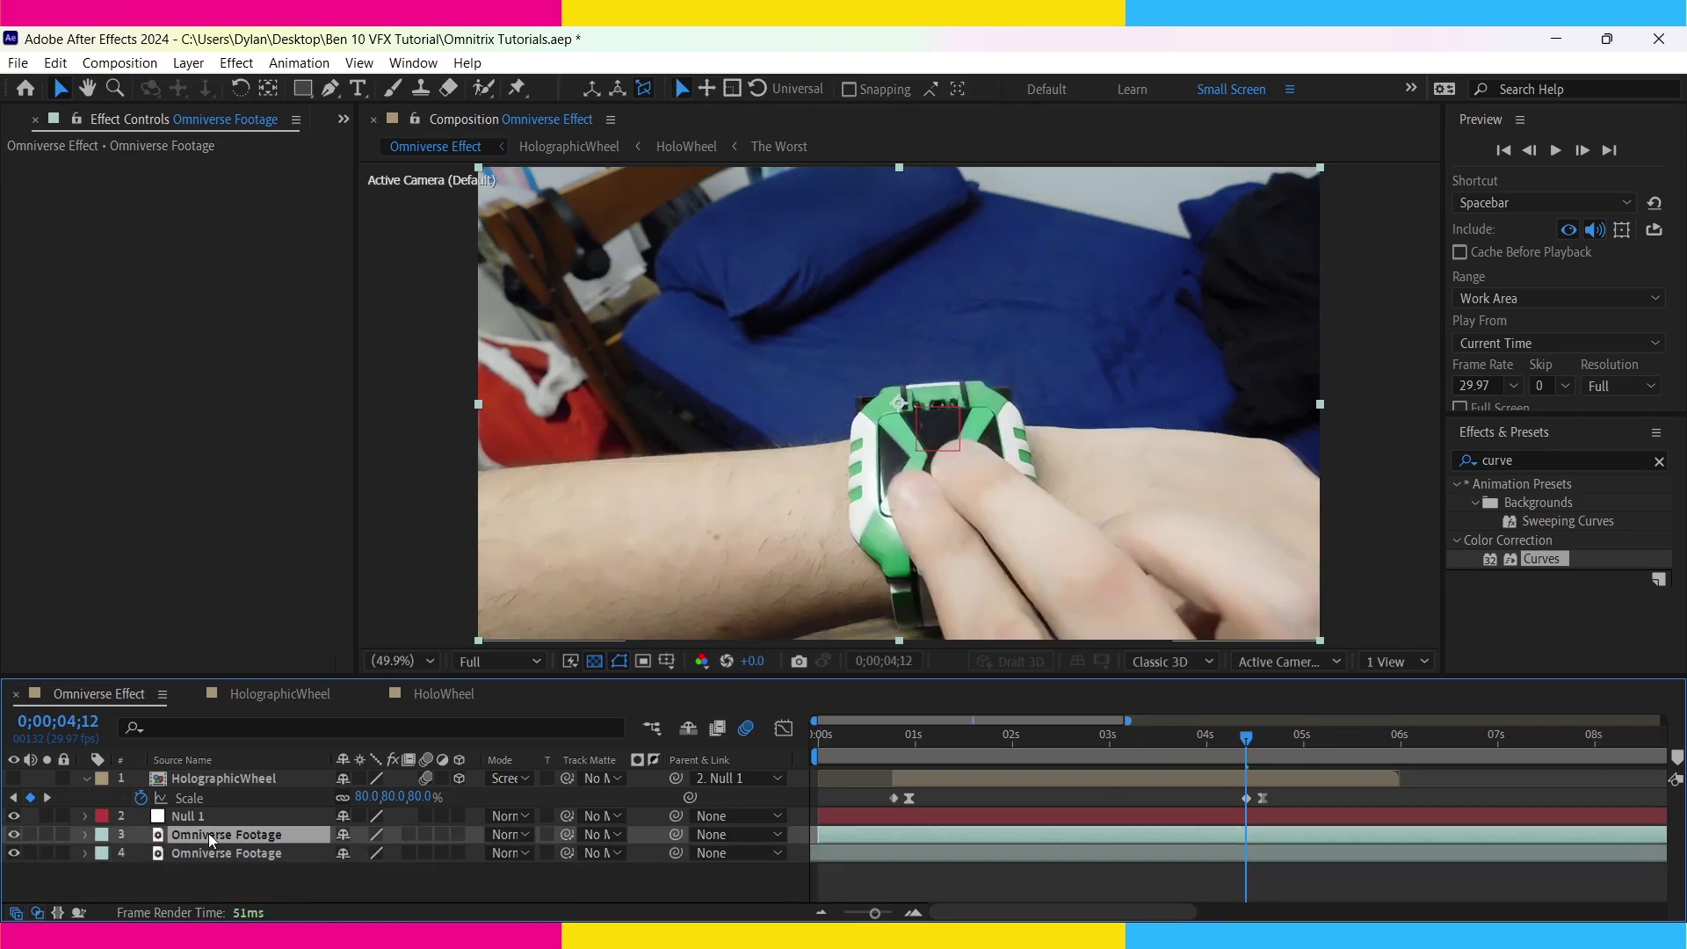
- Duplicate the closed-watch footage as a frozen frame of 0;00;04;17 starting at 0;00;04;12, and hide the original layer beneath it
{"action": "key", "text": "space"}
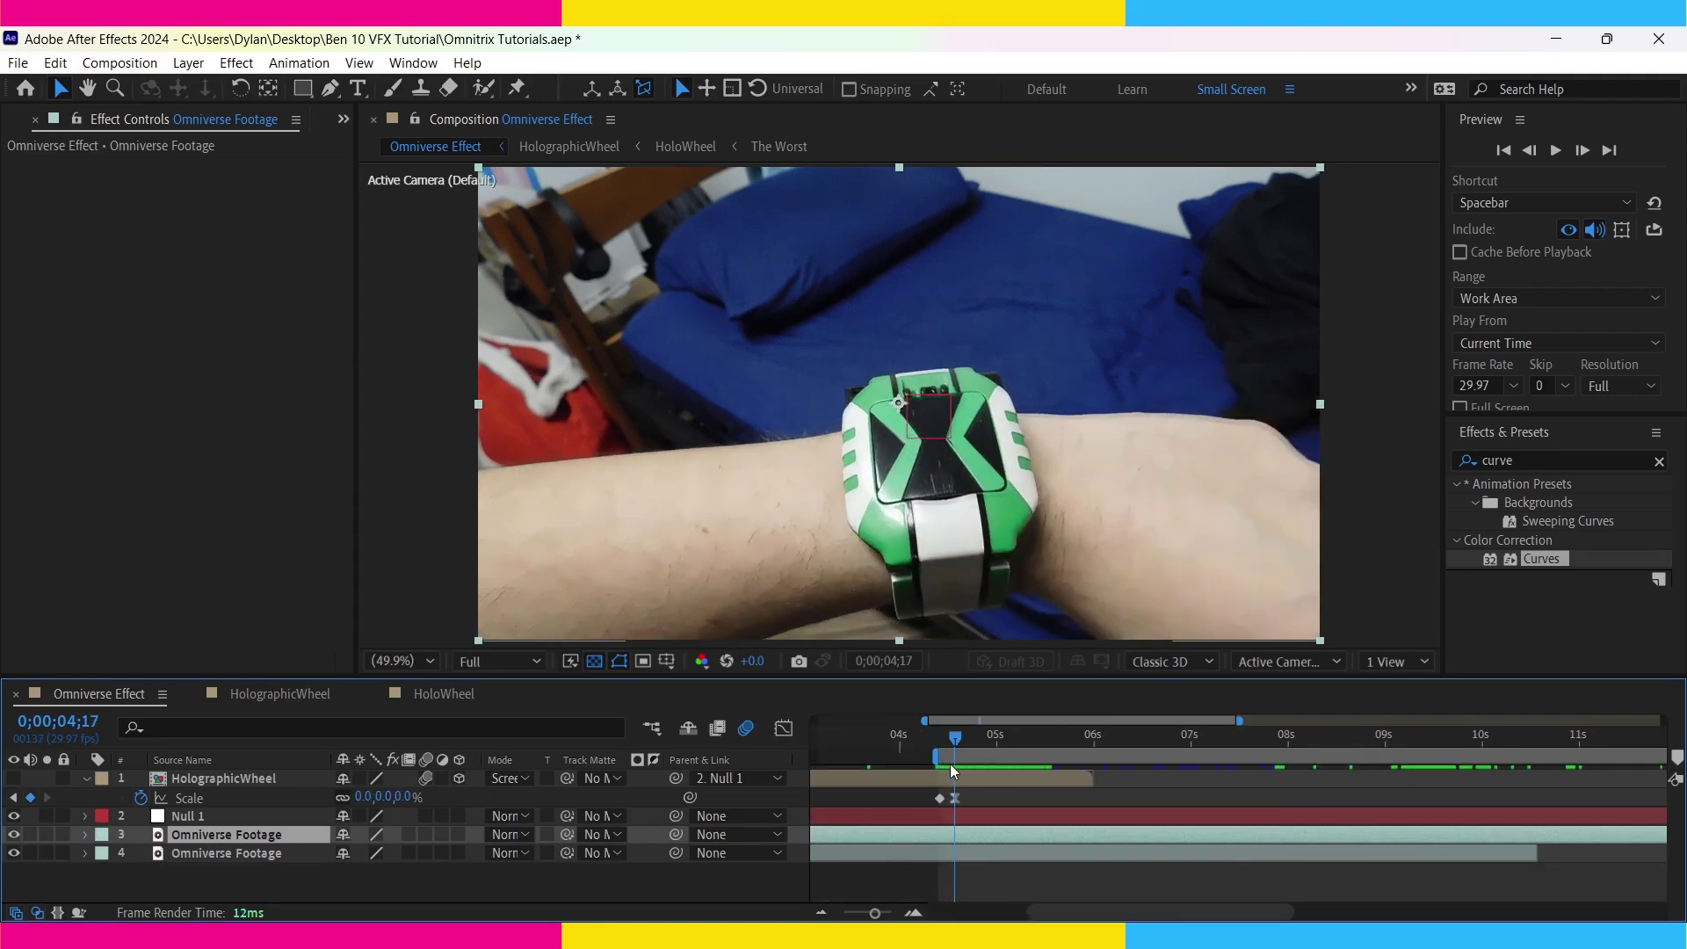
{"action": "key", "text": "ctrl+d"}
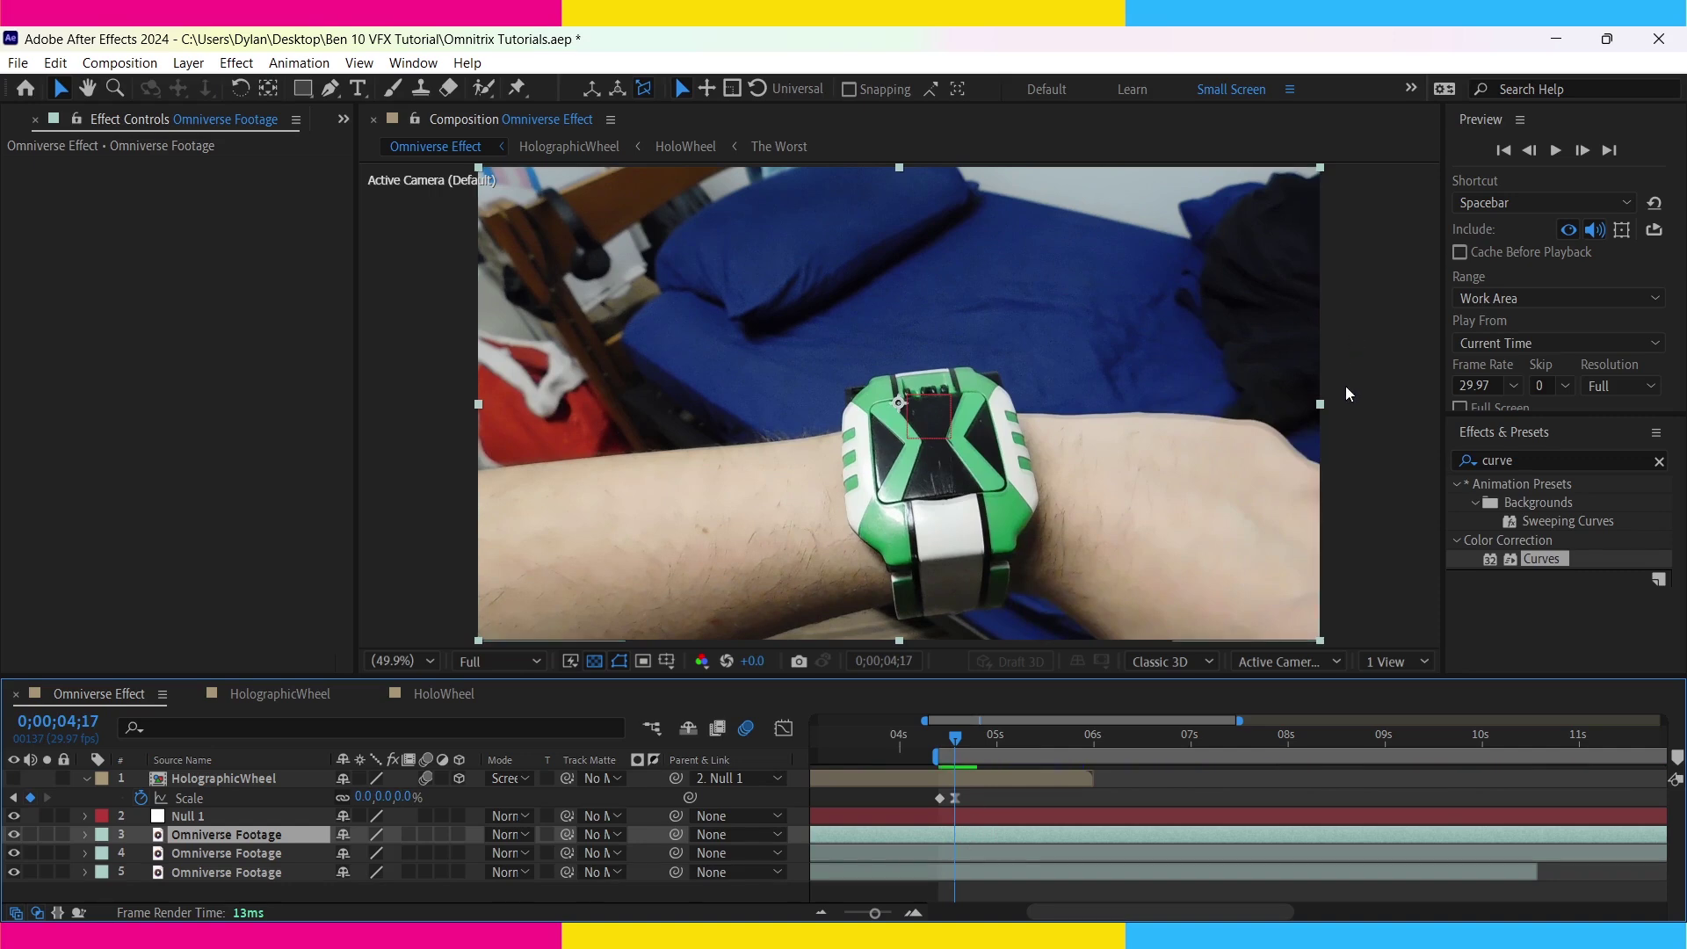
{"action": "key", "text": "ctrl+alt+t"}
{"action": "key", "text": "ctrl+z"}
{"action": "left_click", "coordinate": [13, 835]}
{"action": "left_click", "coordinate": [13, 853]}
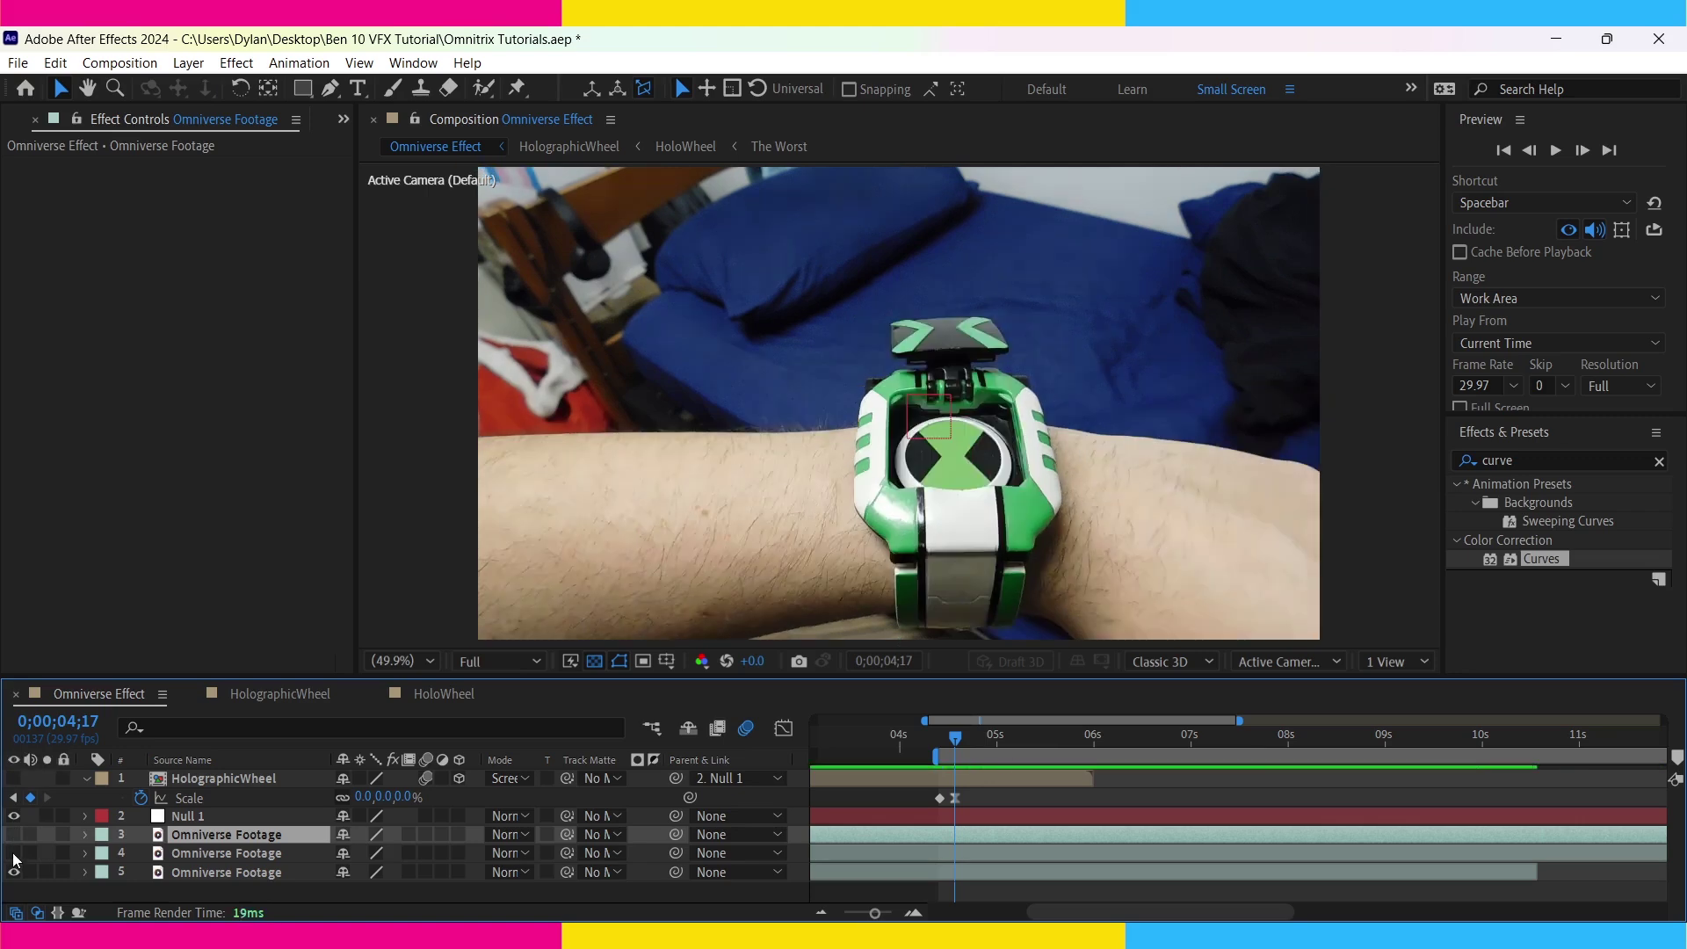
{"action": "left_click", "coordinate": [14, 854]}
{"action": "left_click", "coordinate": [14, 853]}
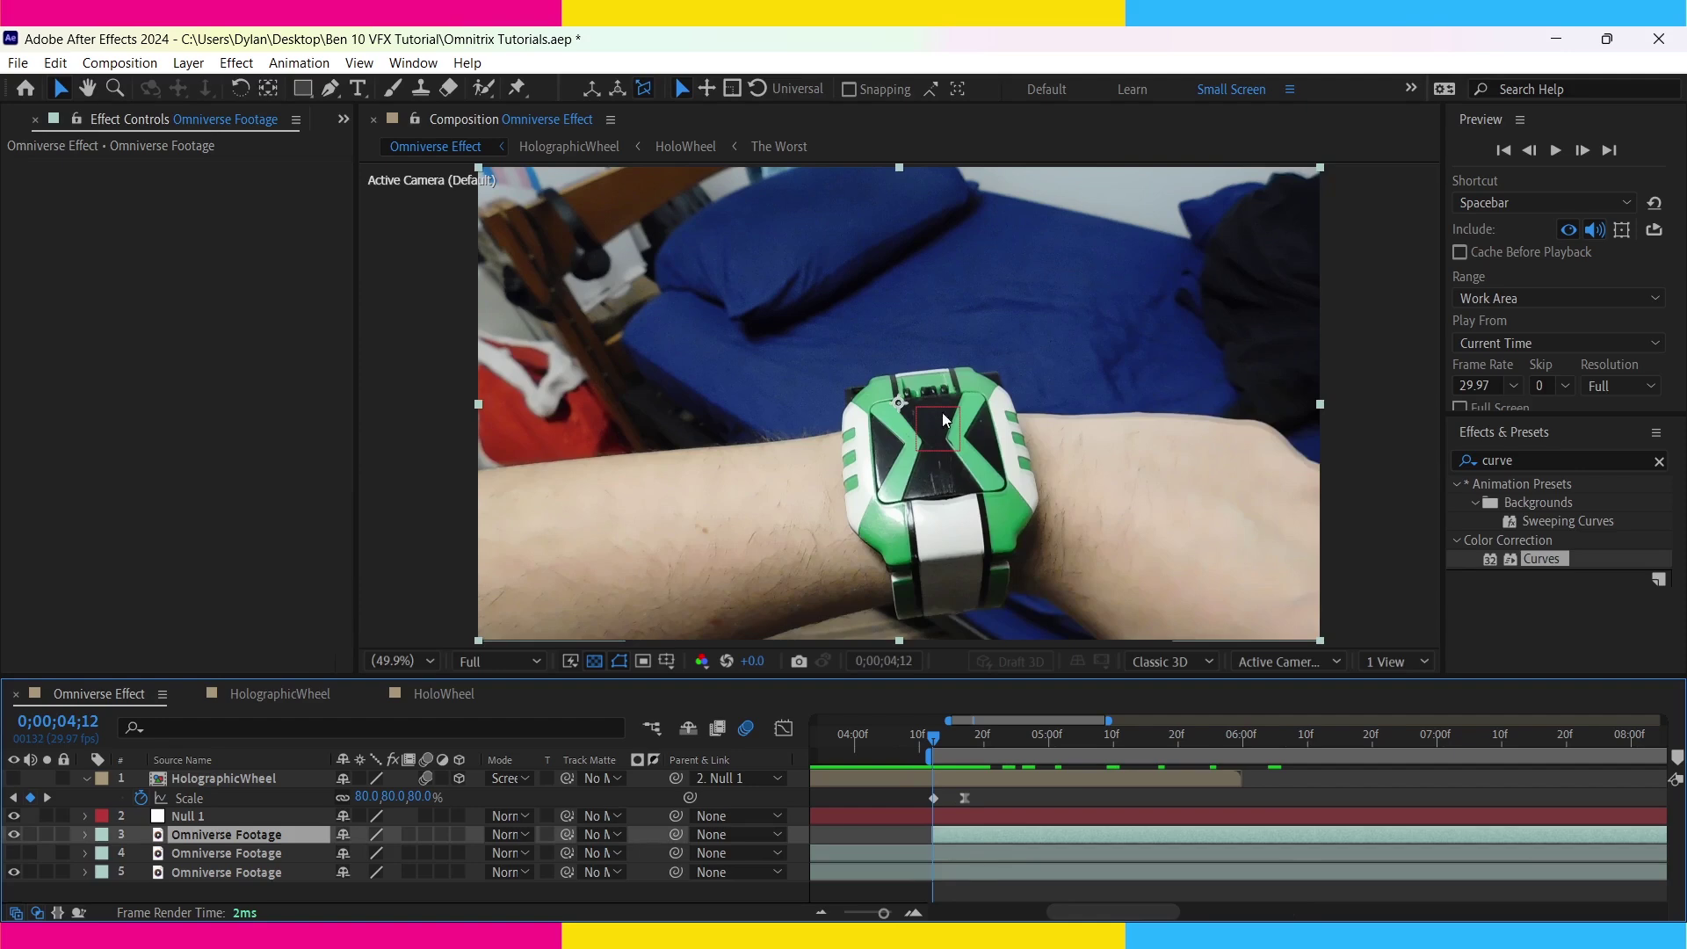
- Roto Brush the black-and-green faceplate on the frozen closed-watch layer and propagate the selection over its frames
{"action": "key", "text": "alt+w"}
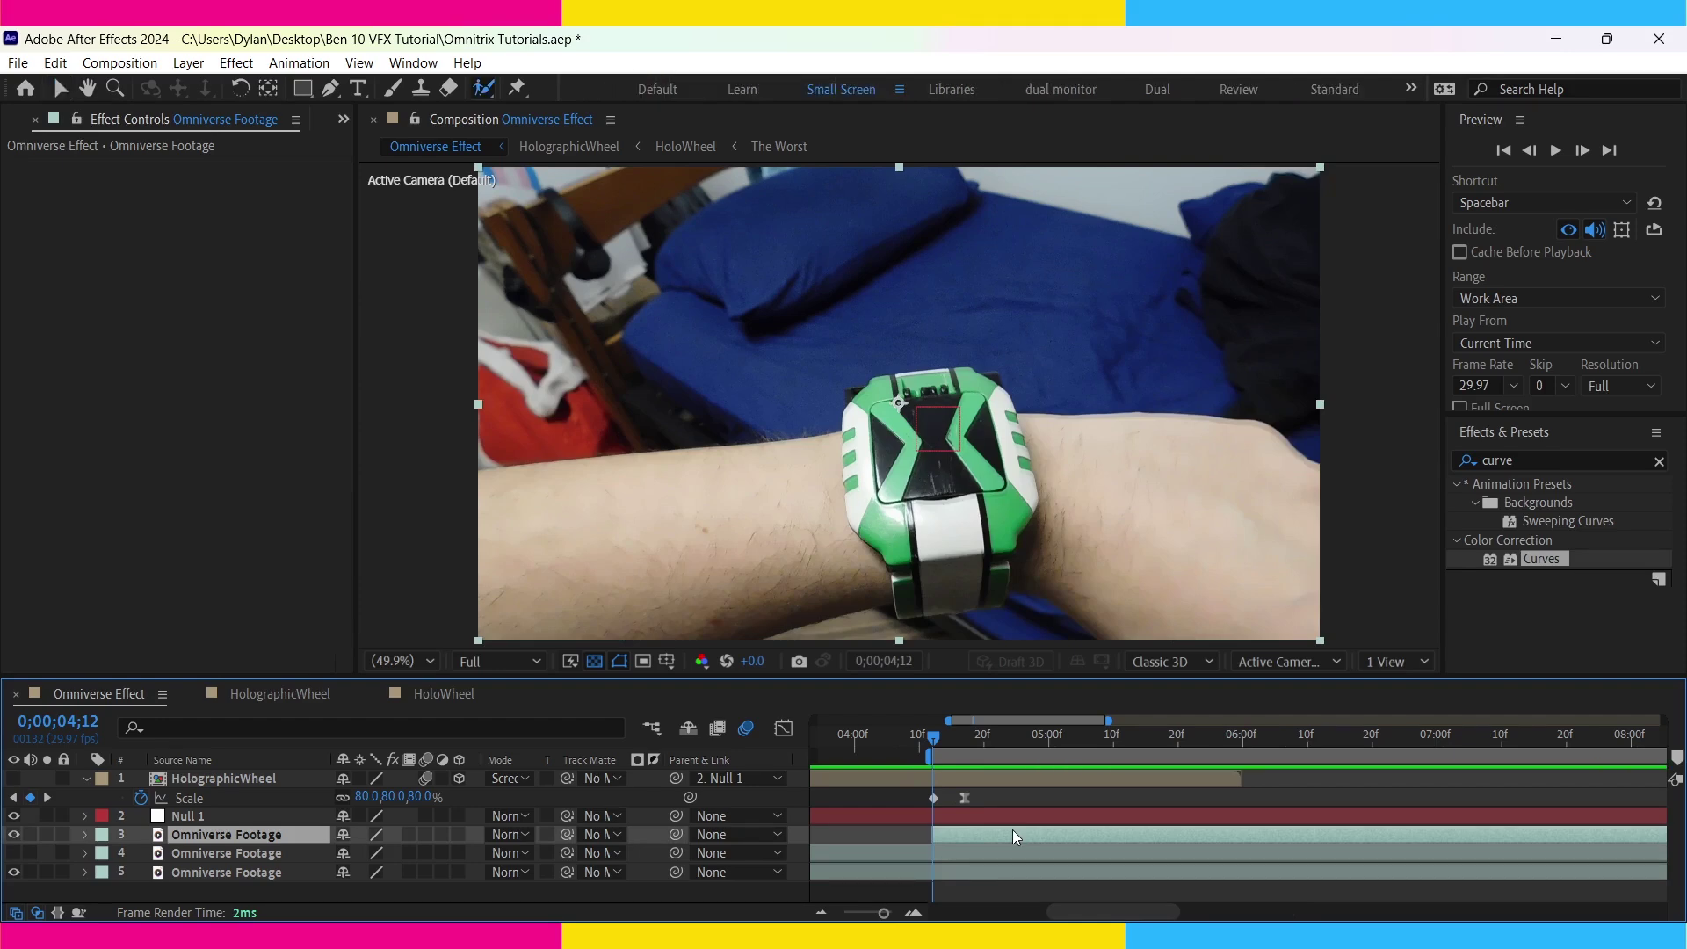
{"action": "double_click", "coordinate": [977, 833]}
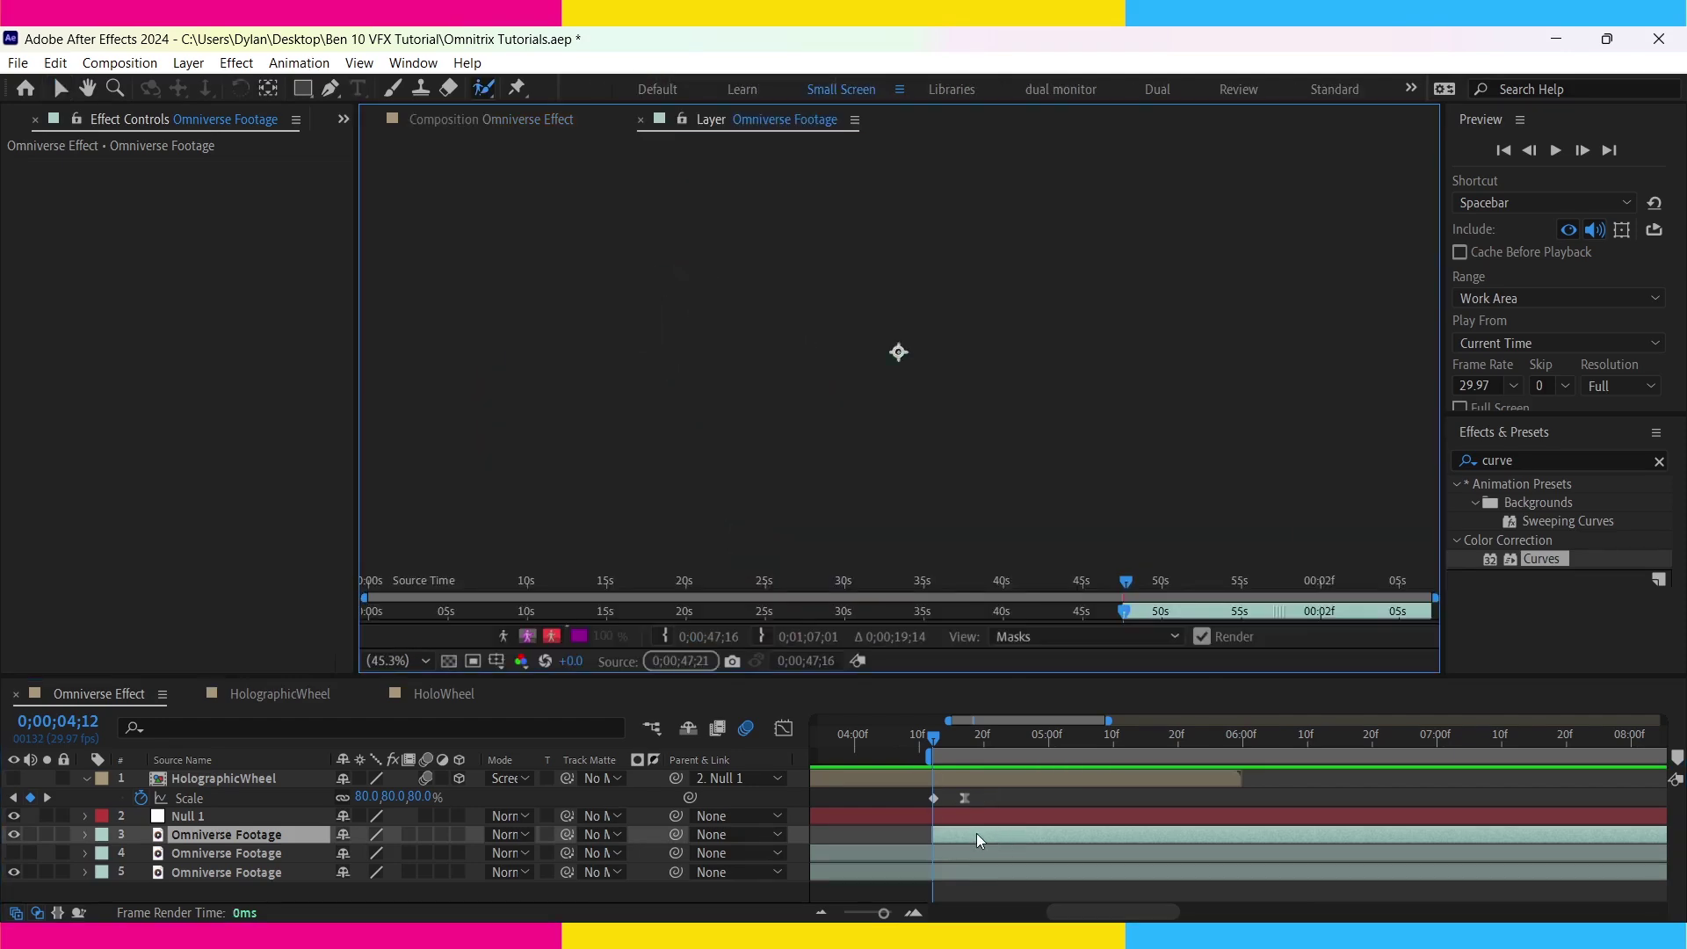
{"action": "mouse_move", "coordinate": [980, 407]}
{"action": "left_mouse_down"}
{"action": "mouse_move", "coordinate": [941, 452]}
{"action": "mouse_move", "coordinate": [970, 430]}
{"action": "left_mouse_up"}
{"action": "left_click_drag", "start_coordinate": [1009, 256], "coordinate": [1088, 302]}
{"action": "left_click_drag", "start_coordinate": [875, 269], "coordinate": [820, 288]}
{"action": "left_click_drag", "start_coordinate": [901, 271], "coordinate": [977, 261]}
{"action": "scroll", "coordinate": [1126, 618], "scroll_direction": "up", "scroll_amount": 4}
{"action": "key", "text": "space"}
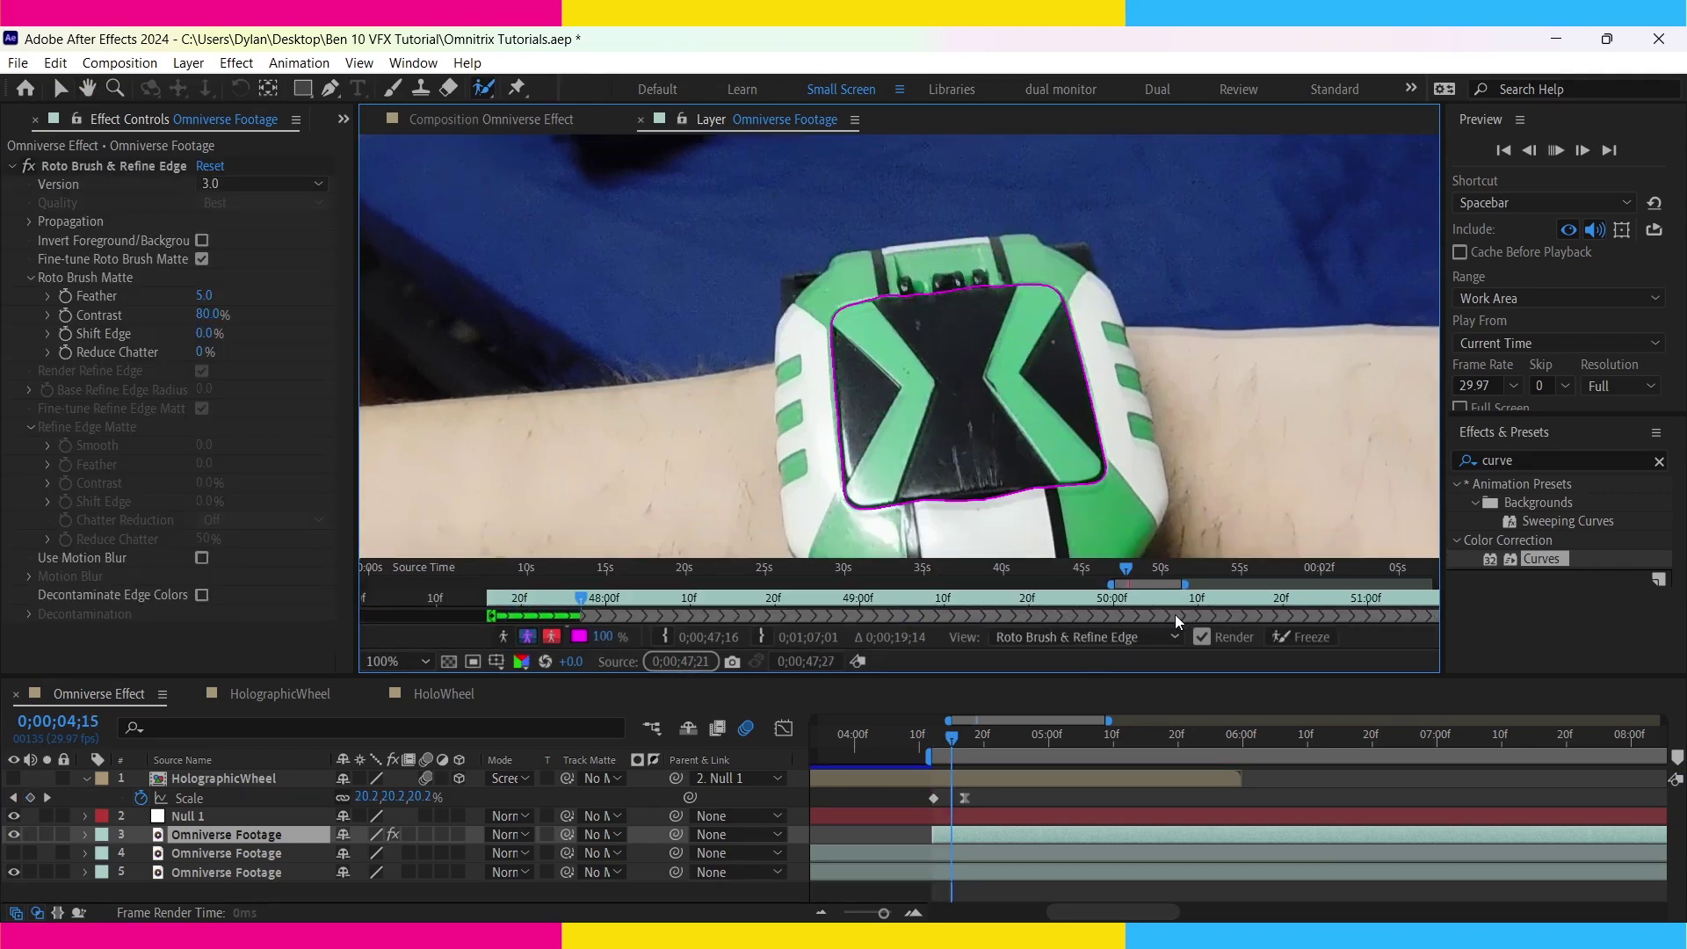
- Trim the rotoscoped closed-watch layer to end at 0;00;06;01 and pre-compose it as Faceplate
{"action": "key", "text": "ctrl+shift+d"}
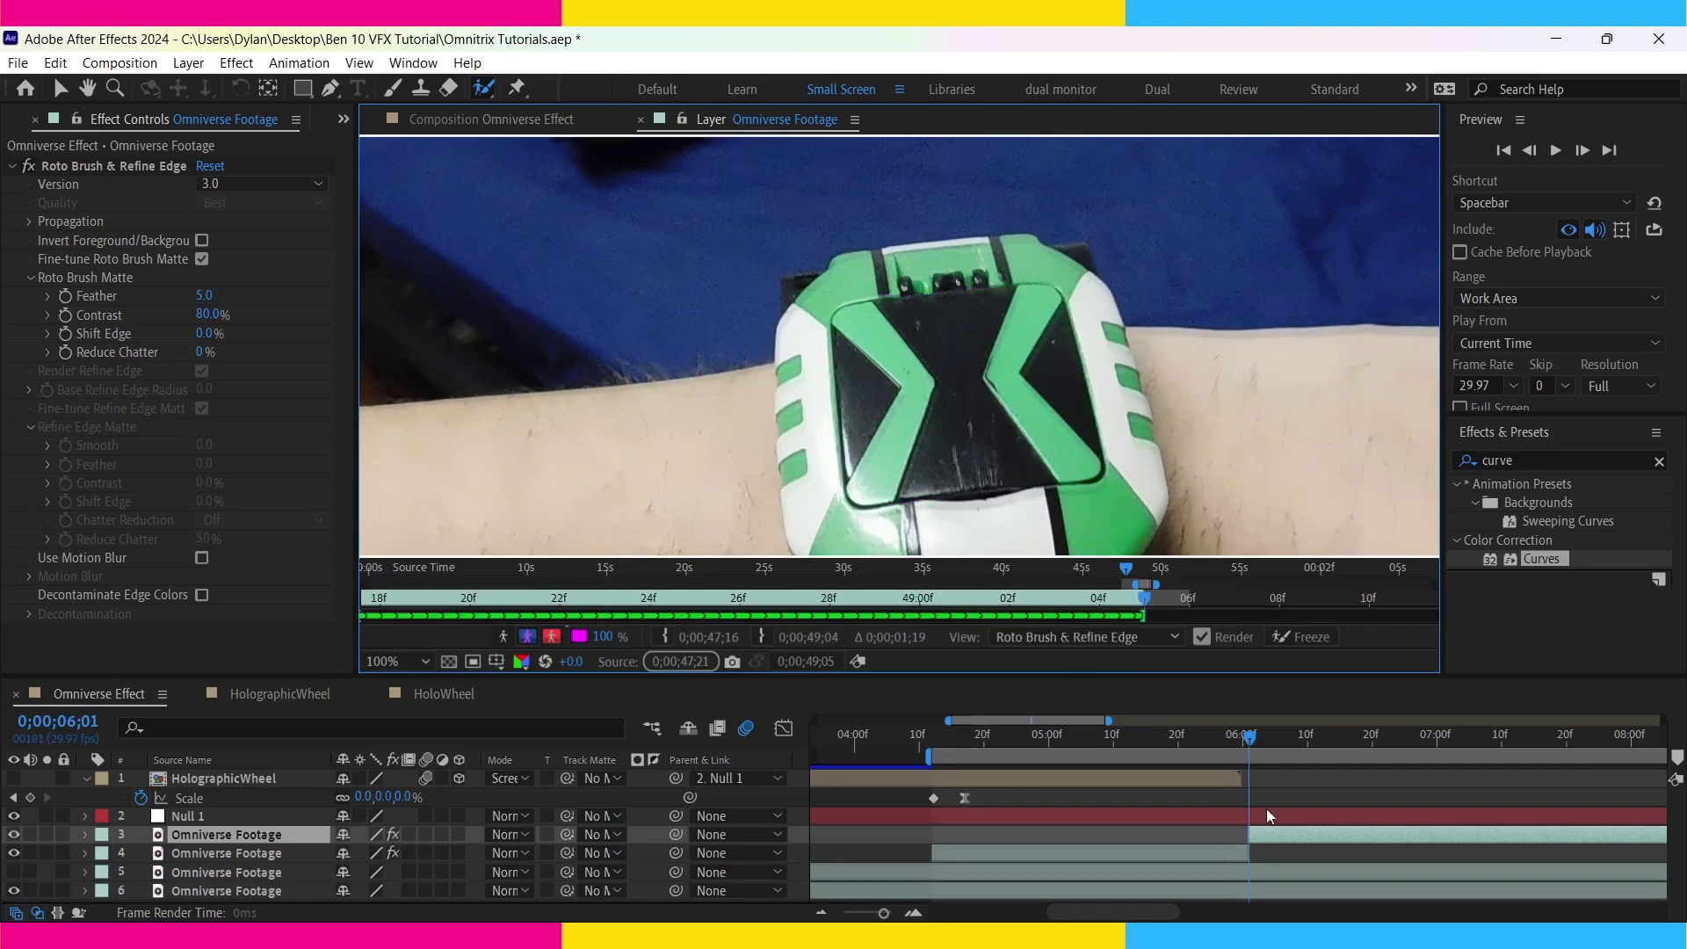
{"action": "key", "text": "ctrl+z"}
{"action": "left_click_drag", "start_coordinate": [1178, 736], "coordinate": [1166, 737]}
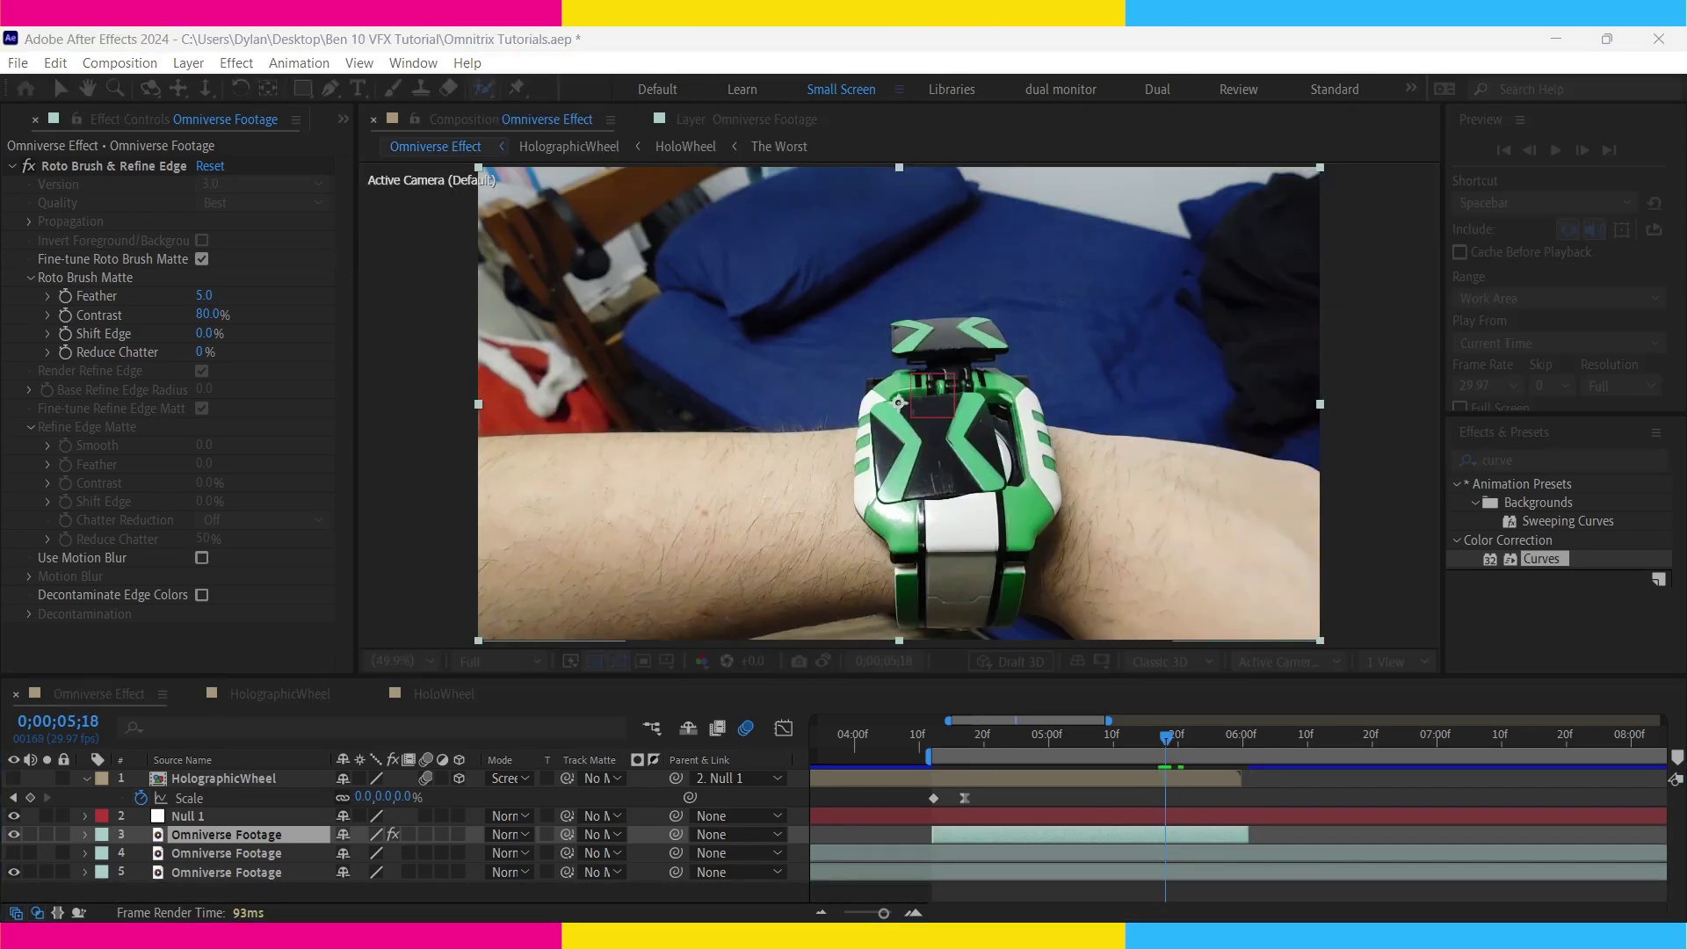
{"action": "key", "text": "Return"}
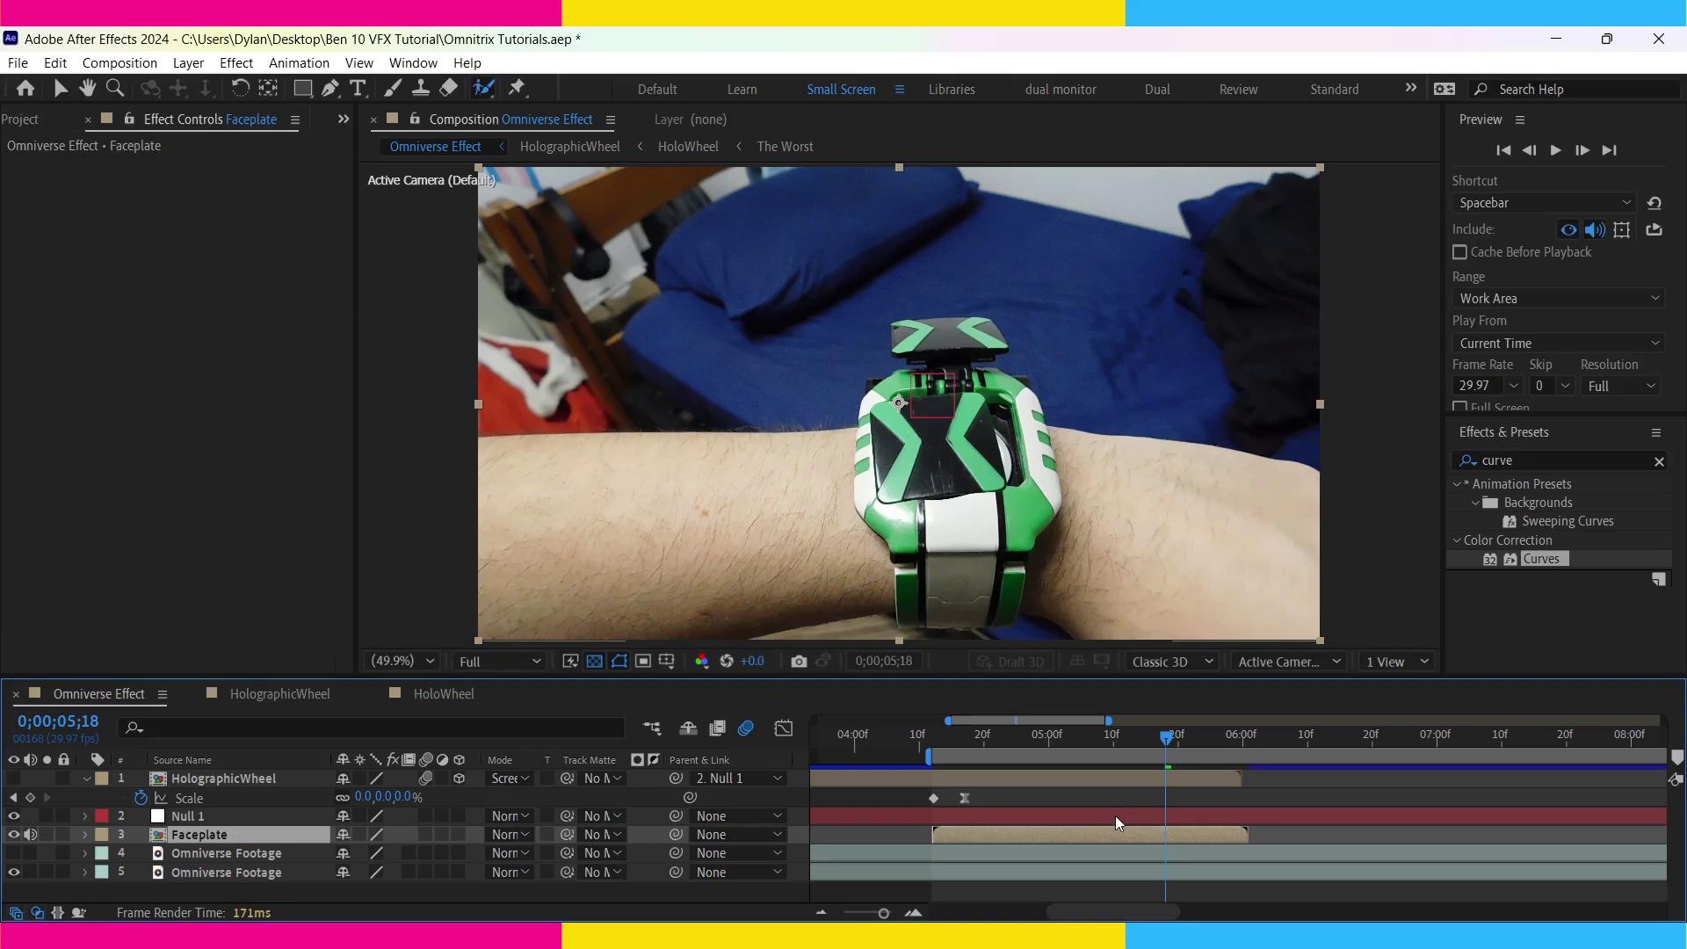
- Parent the Faceplate layer to Null 1 at 0;00;04;17
{"action": "left_click_drag", "start_coordinate": [675, 834], "coordinate": [255, 819]}
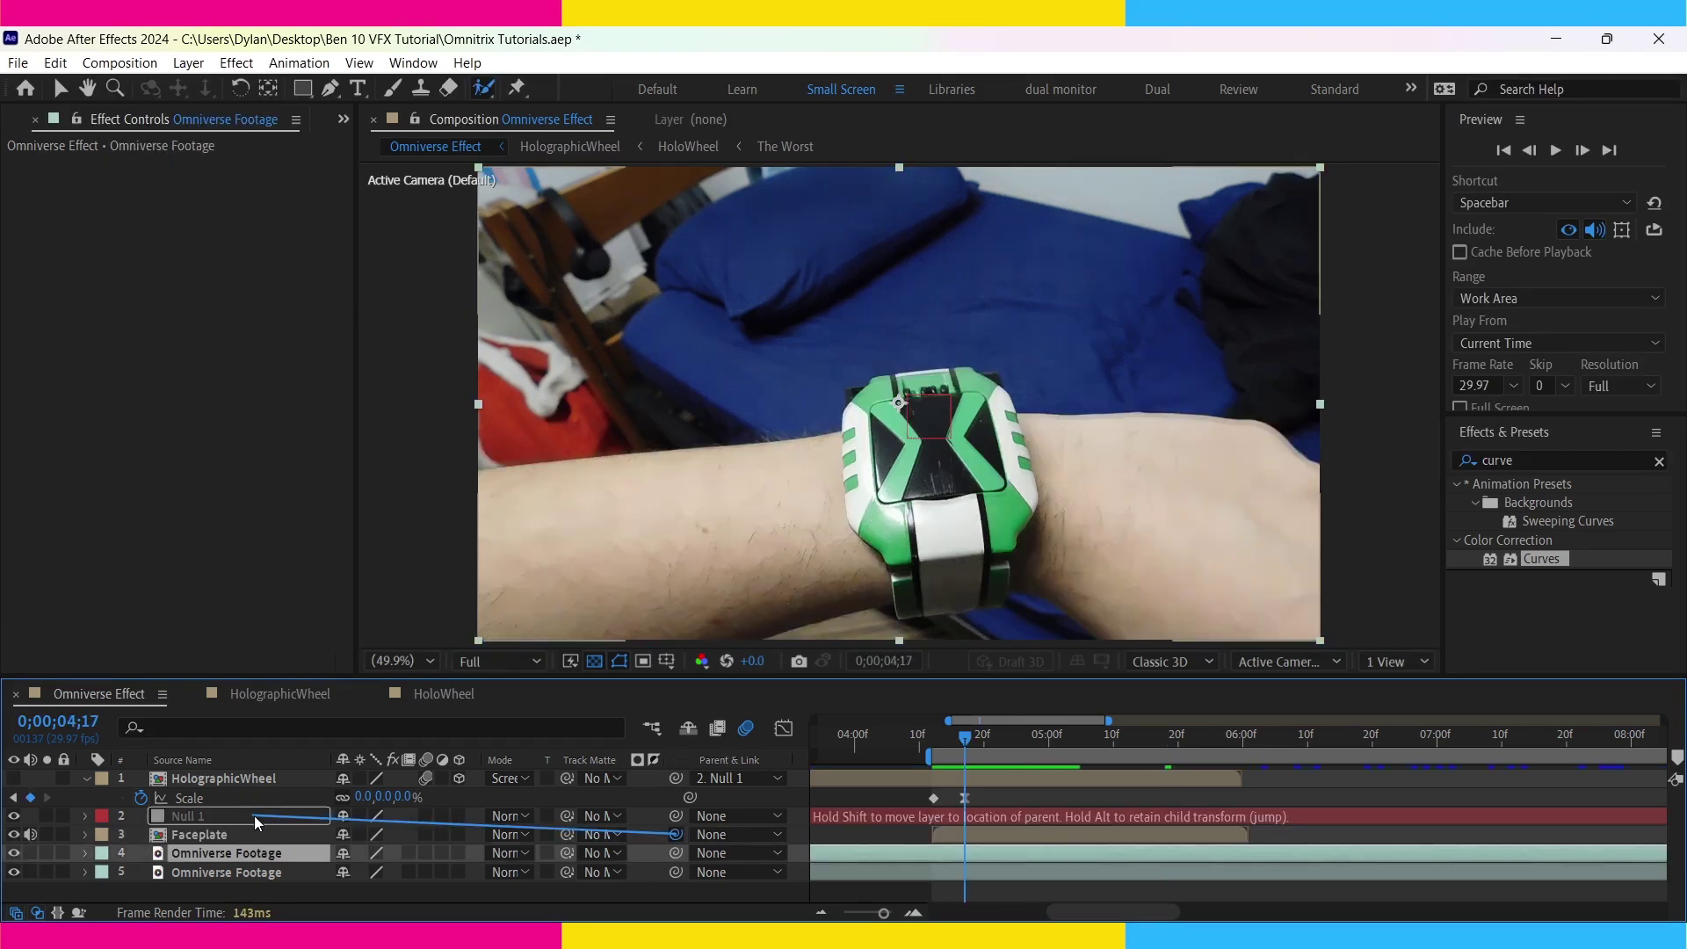
{"action": "left_click_drag", "start_coordinate": [255, 815], "coordinate": [254, 816]}
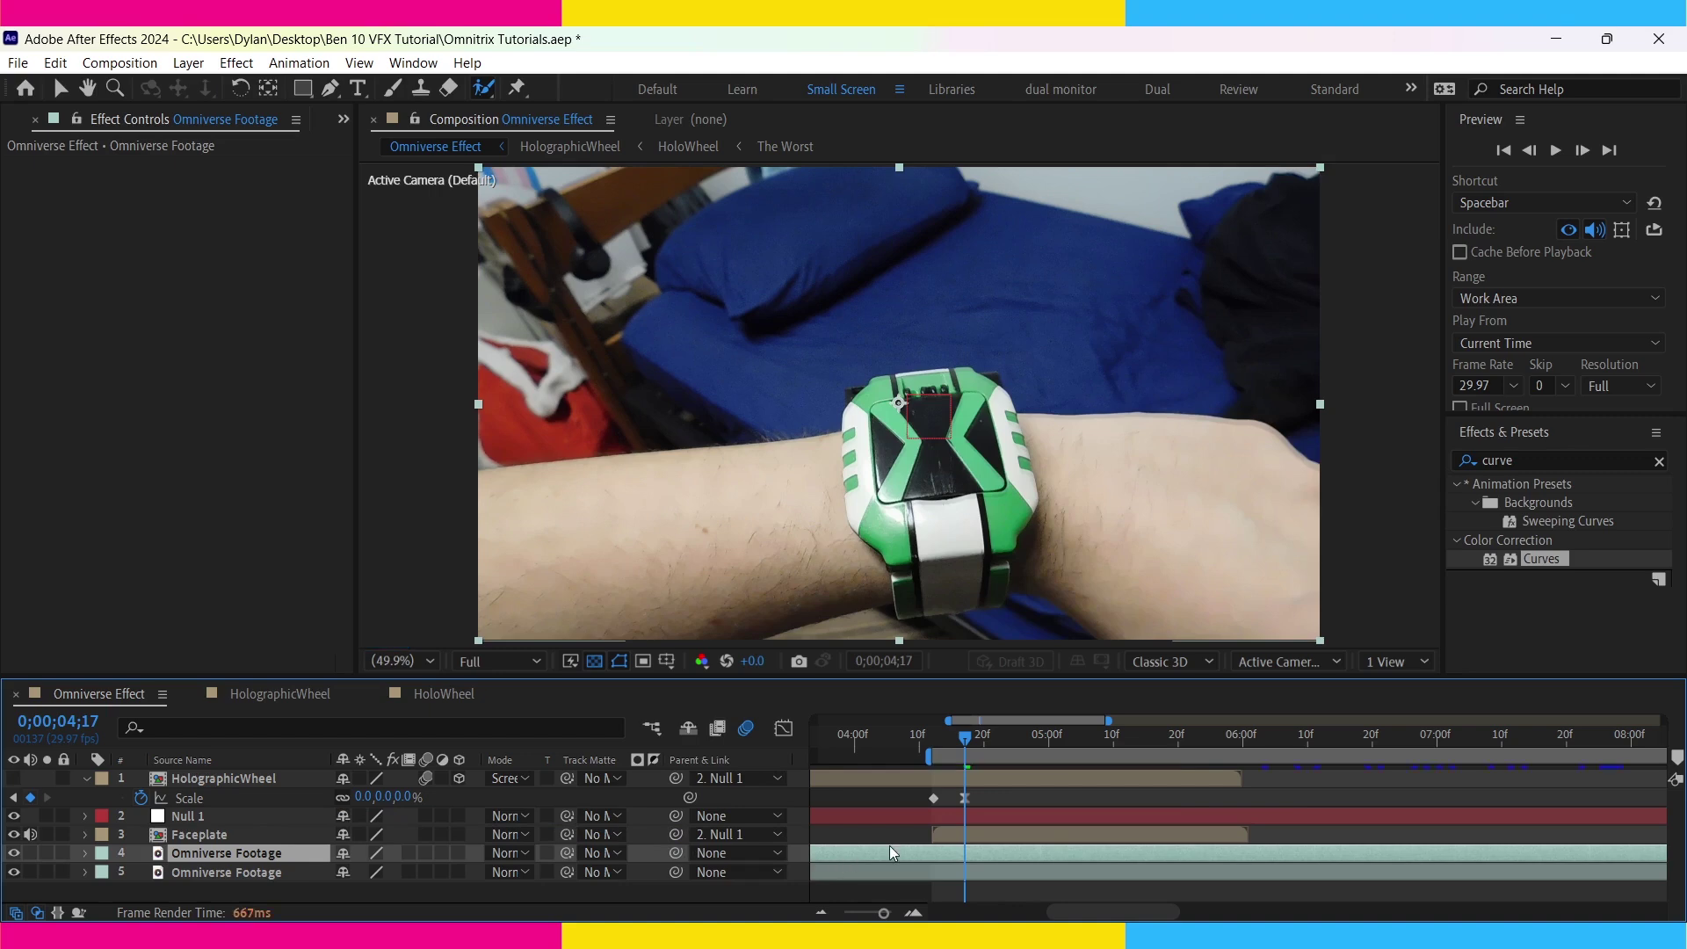
- Hide Faceplate and the closed-watch footage, and trim the frozen open-watch footage to start at 0;00;04;12
{"action": "left_click", "coordinate": [14, 838]}
{"action": "left_click", "coordinate": [14, 853]}
{"action": "left_click", "coordinate": [954, 870]}
{"action": "key", "text": "Page_Down"}
{"action": "key", "text": "Page_Down"}
{"action": "key", "text": "Page_Down"}
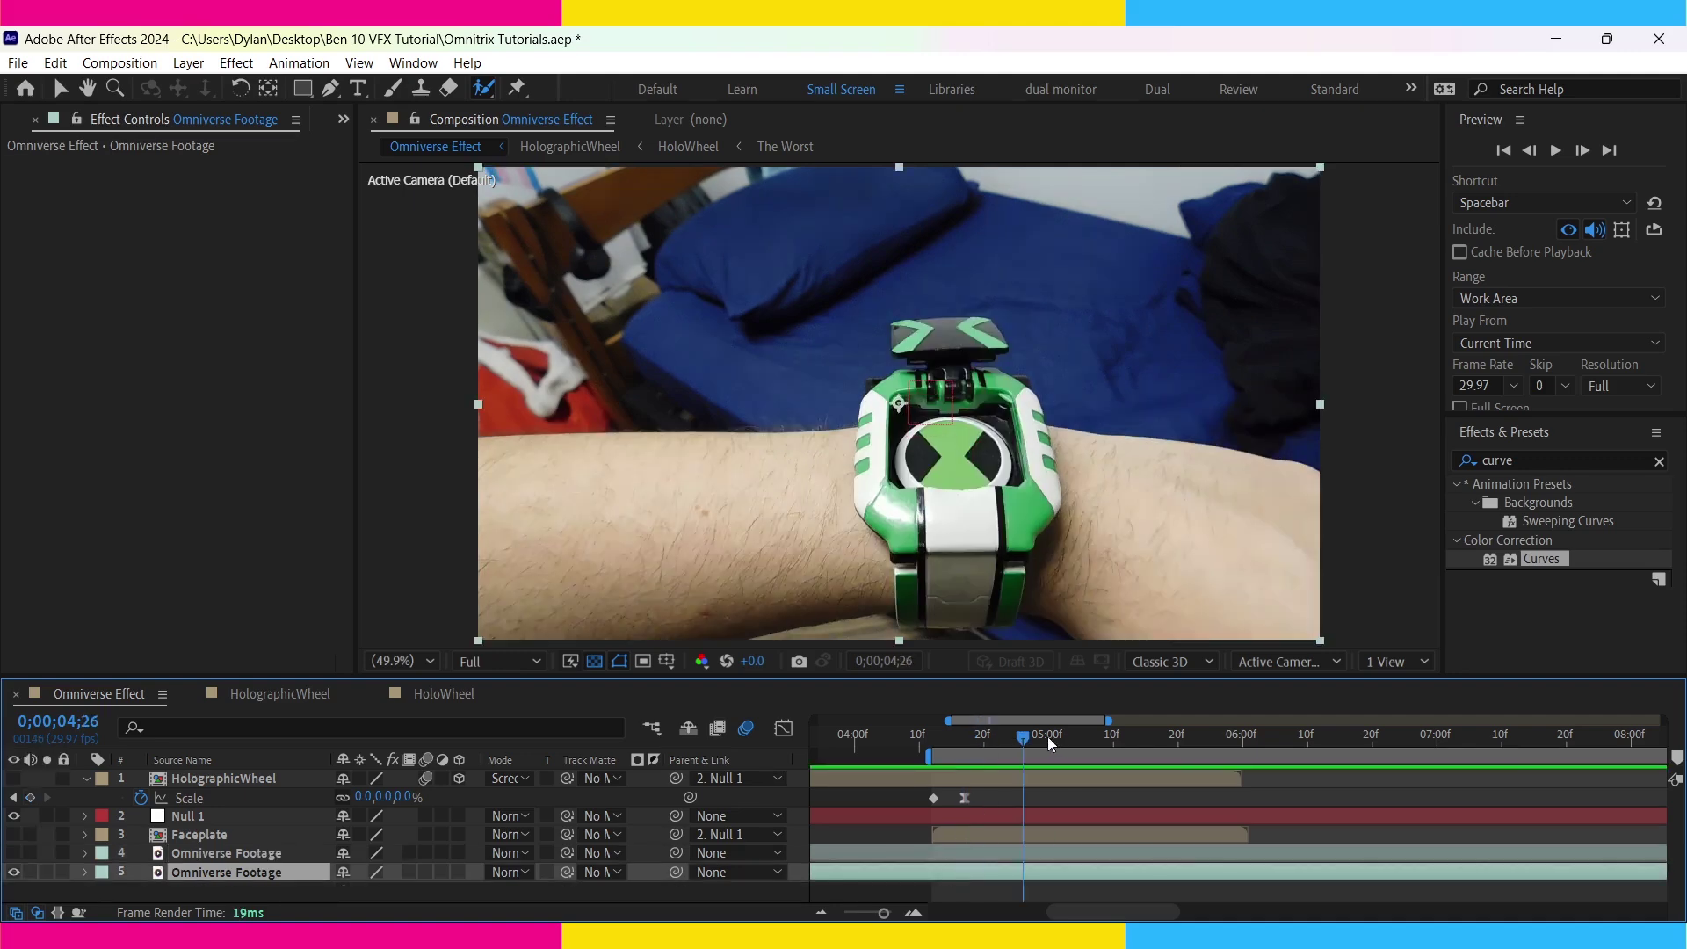
{"action": "left_click_drag", "start_coordinate": [954, 742], "coordinate": [936, 745]}
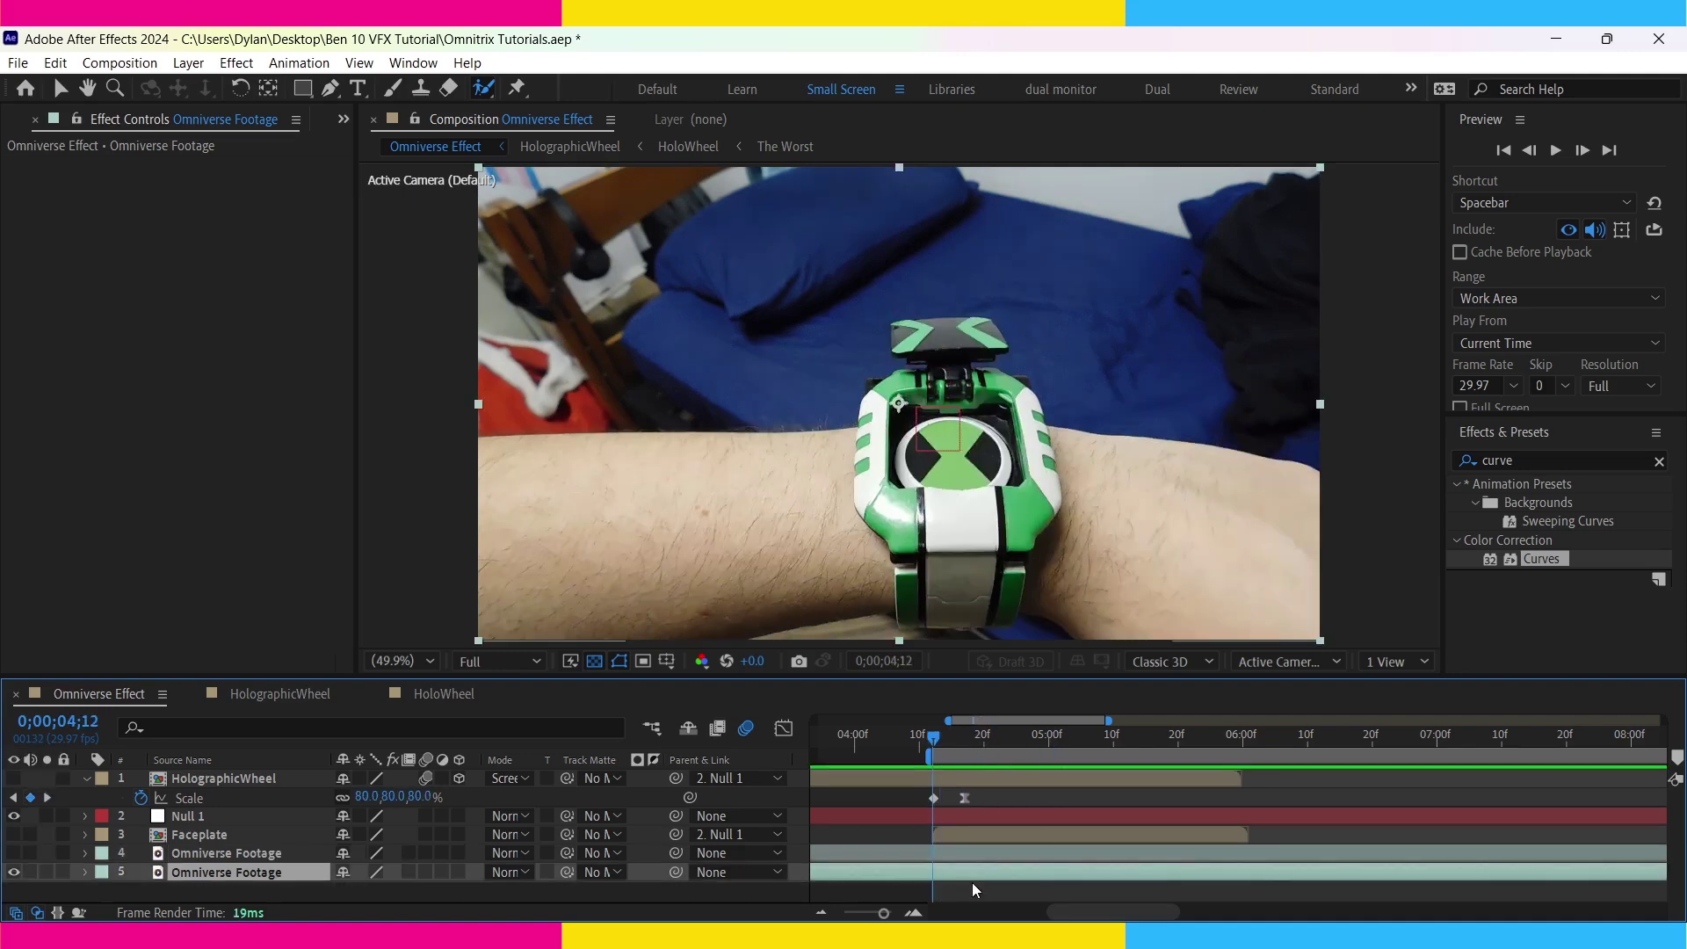
{"action": "key", "text": "ctrl+shift+d"}
{"action": "left_click", "coordinate": [909, 885]}
{"action": "key", "text": "Delete"}
- Roto Brush the raised faceplate on the open-watch footage, with the layer ending at 0;00;06;01, and freeze the propagated matte
{"action": "left_click", "coordinate": [945, 867]}
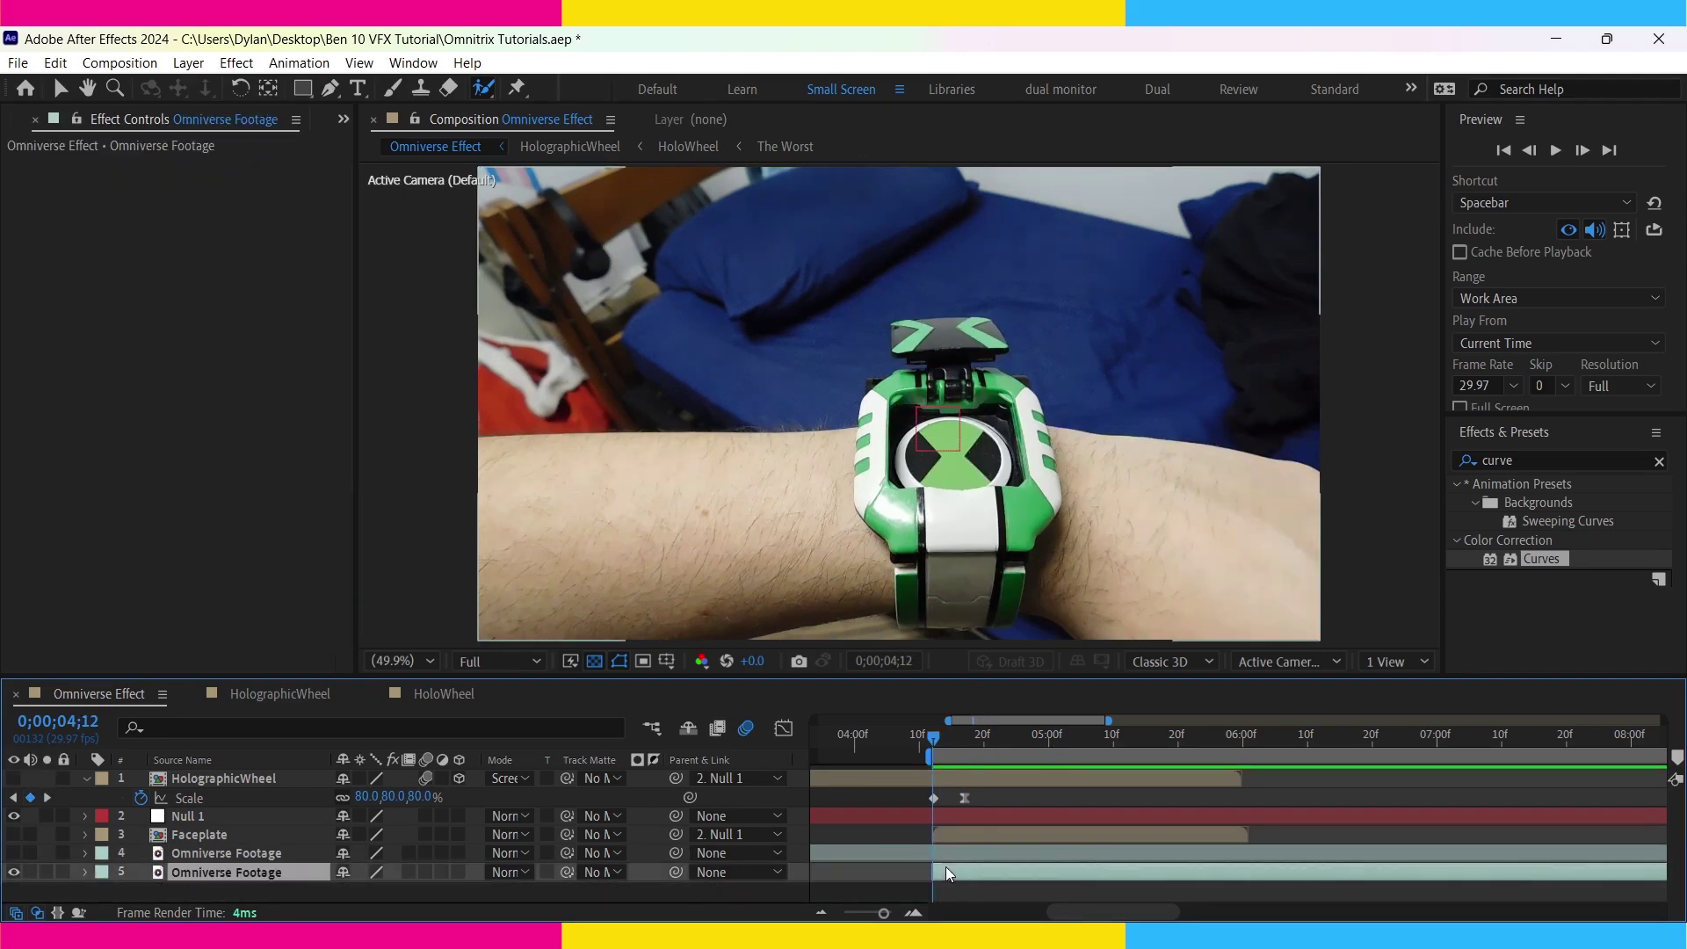
{"action": "key", "text": "alt+w"}
{"action": "double_click", "coordinate": [973, 872]}
{"action": "left_click_drag", "start_coordinate": [896, 241], "coordinate": [977, 230]}
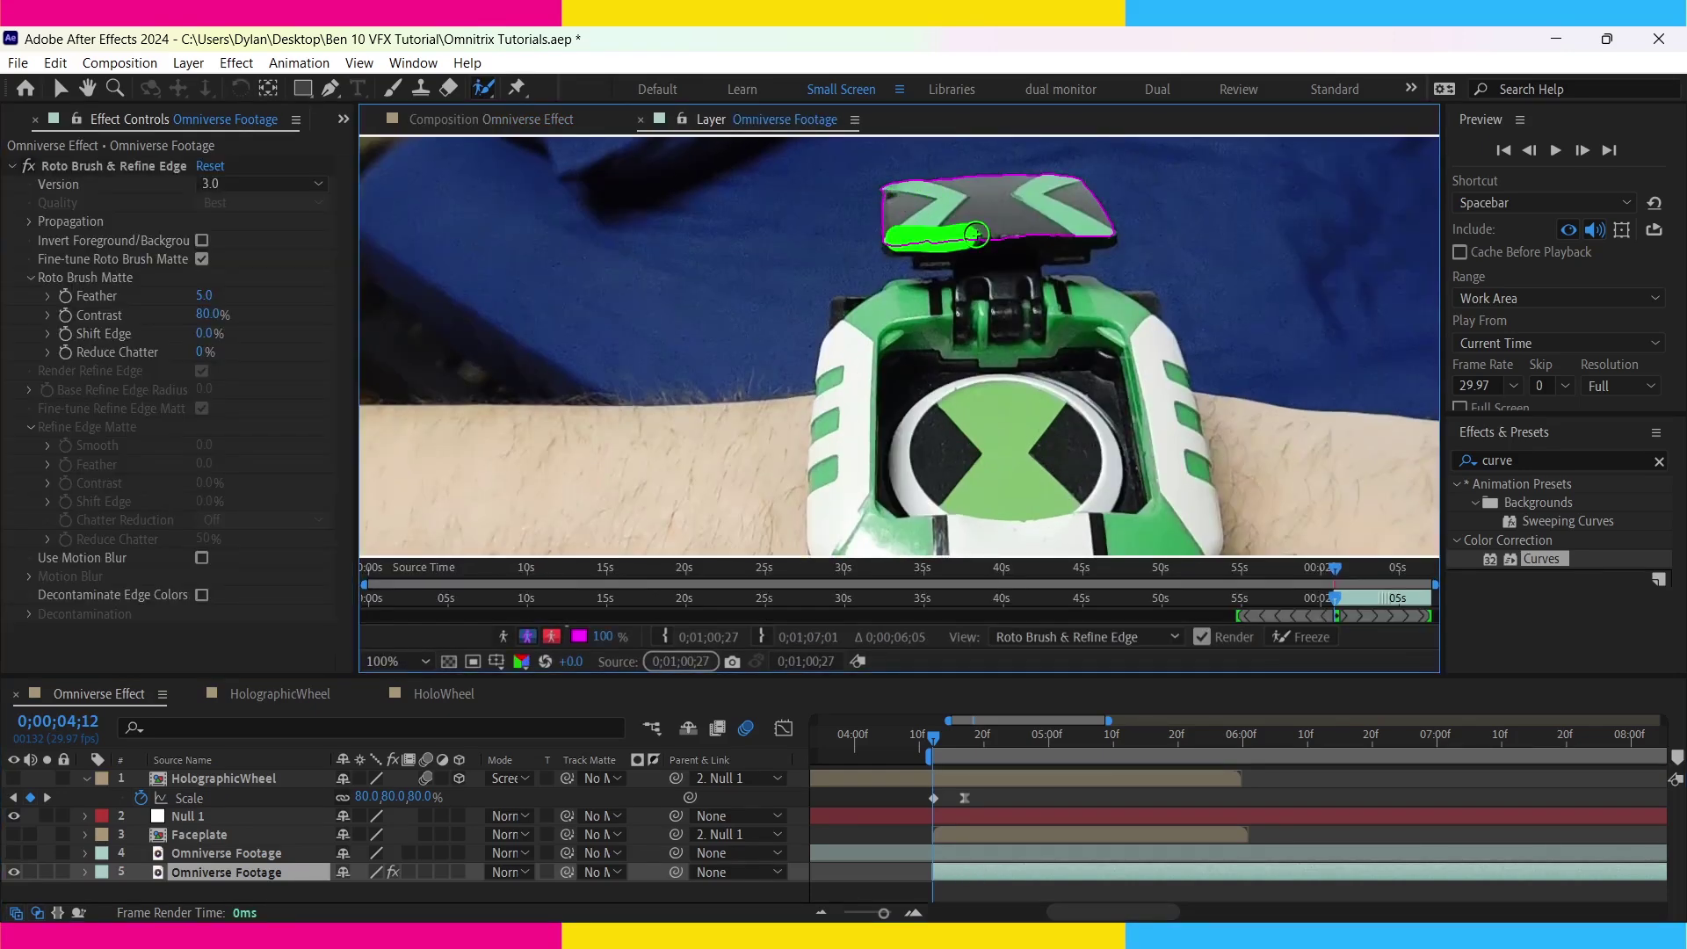
{"action": "scroll", "coordinate": [1382, 598], "scroll_direction": "up", "scroll_amount": 6}
{"action": "key", "text": "space"}
{"action": "key", "text": "space"}
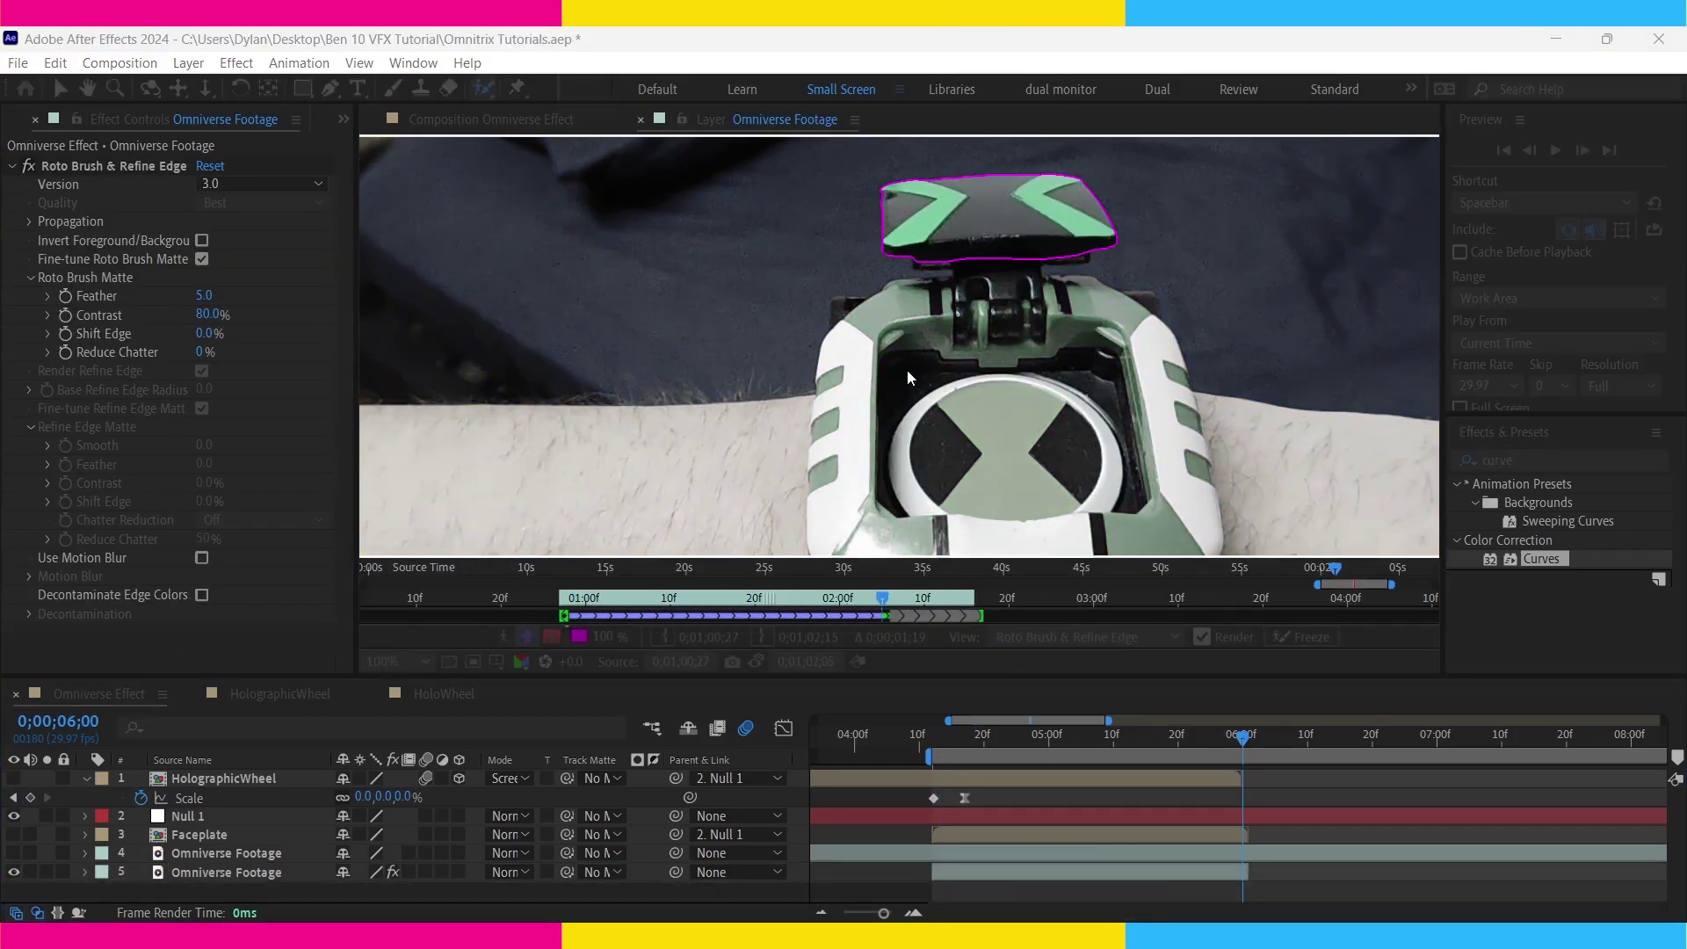
- Pre-compose the rotoscoped raised-faceplate layer, parented to Null 1, and solo it alongside the Faceplate layer
{"action": "left_click", "coordinate": [1003, 866]}
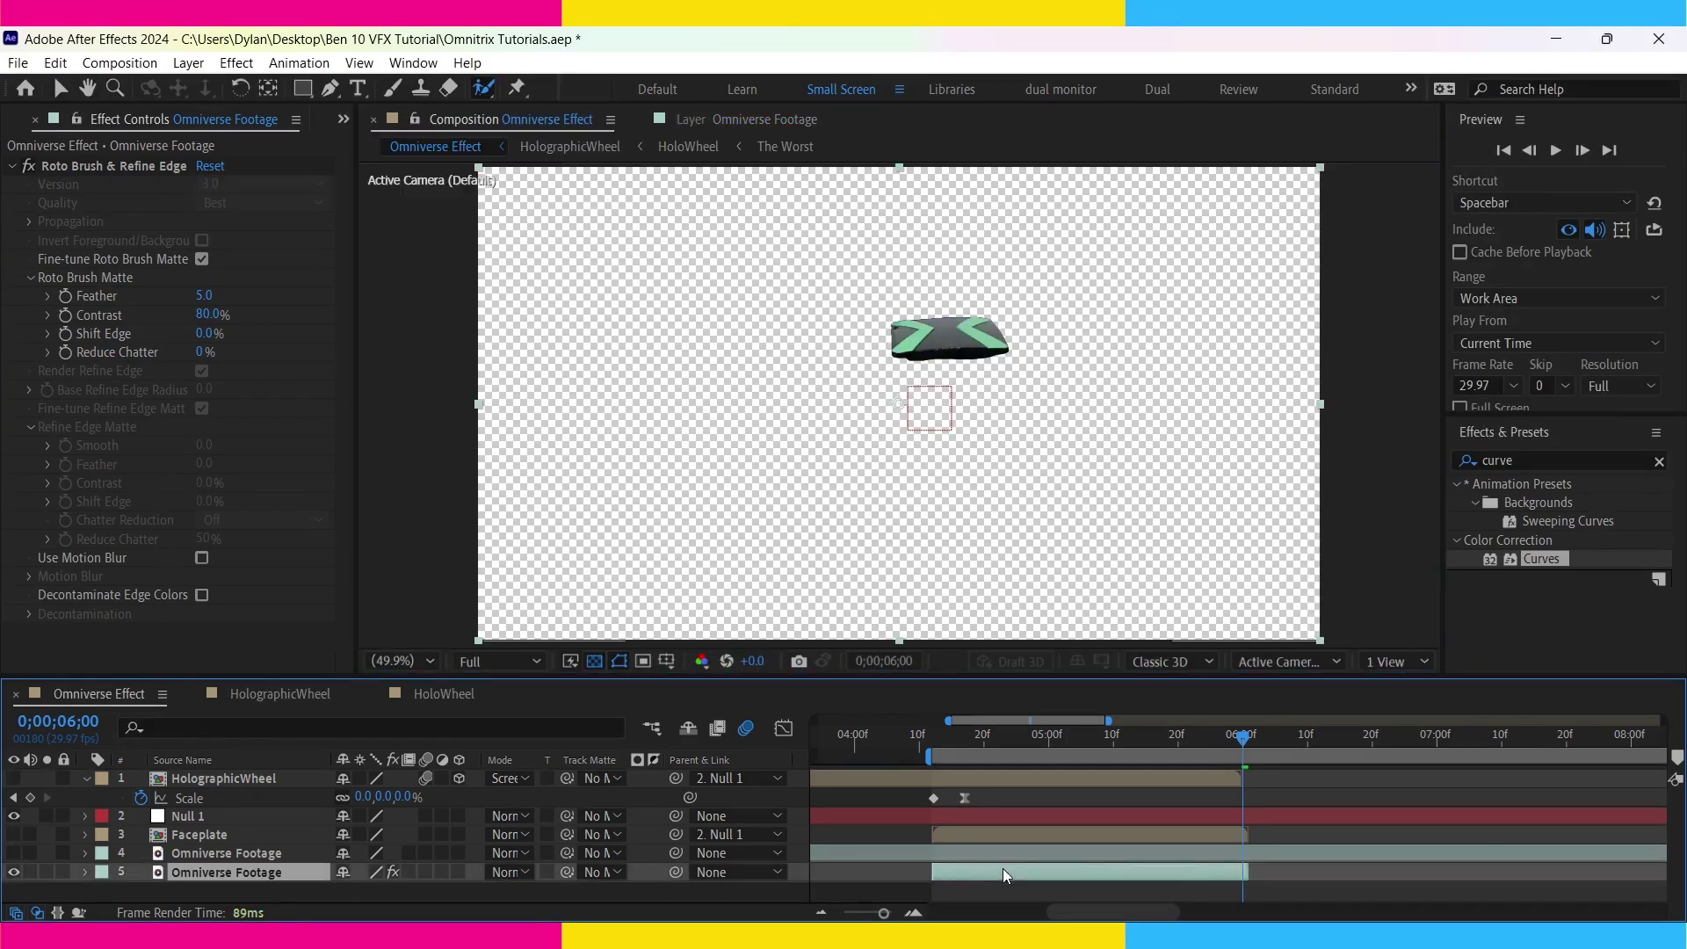
{"action": "key", "text": "ctrl+shift+c"}
{"action": "key", "text": "Return"}
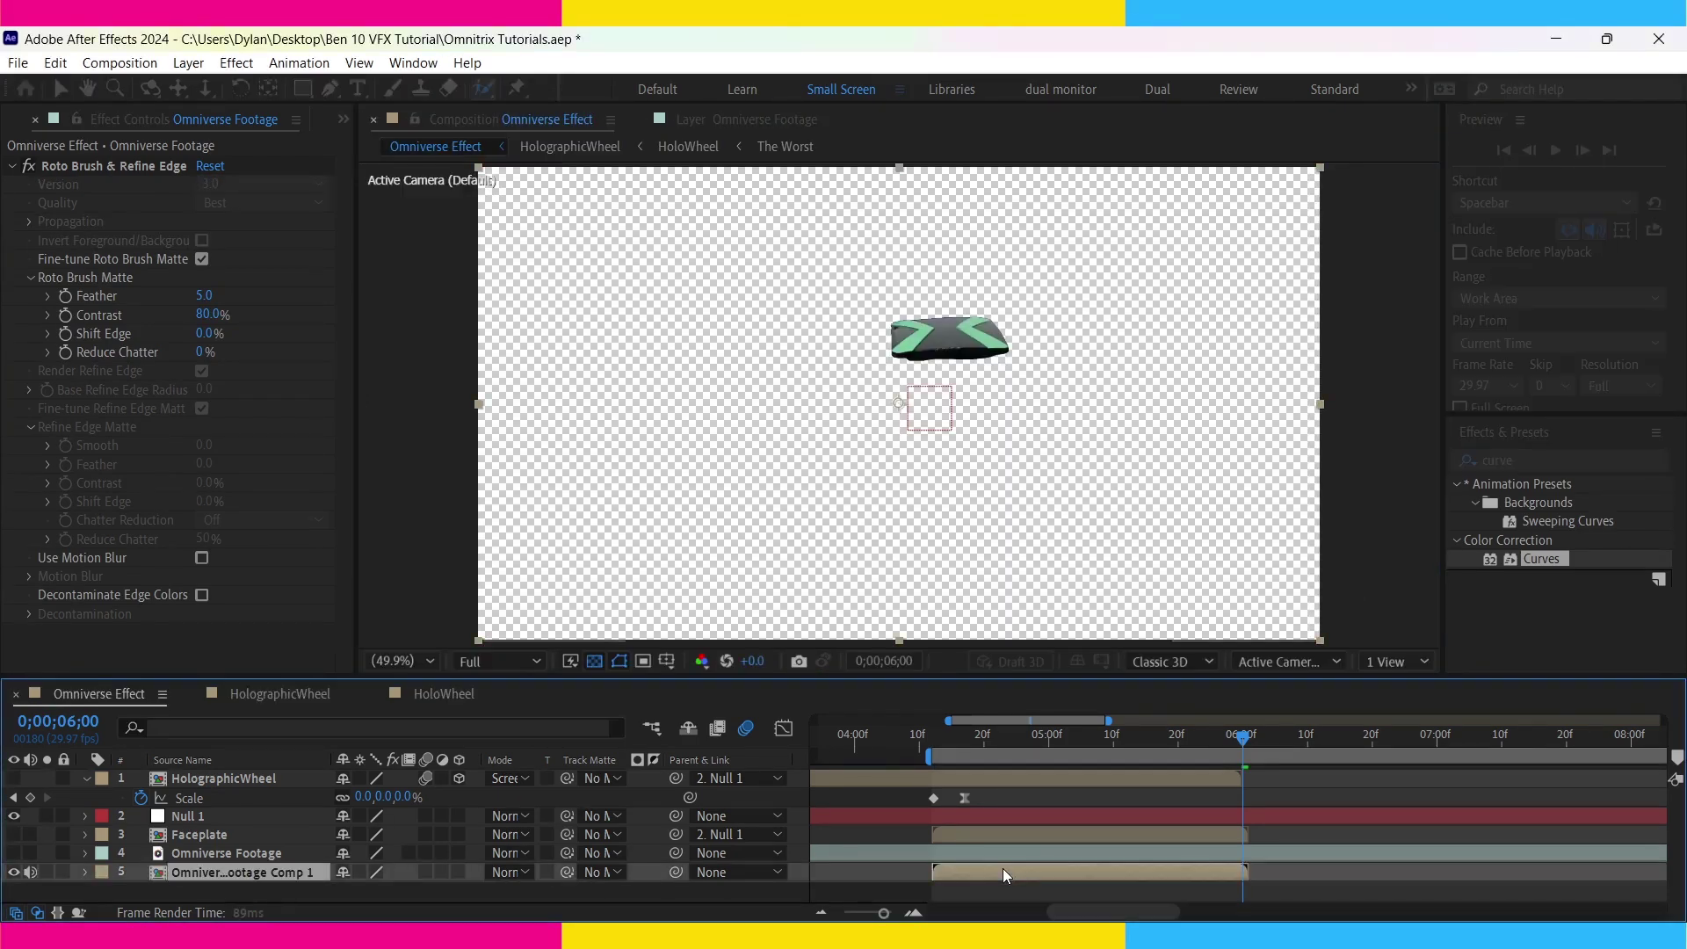
{"action": "left_click", "coordinate": [47, 853]}
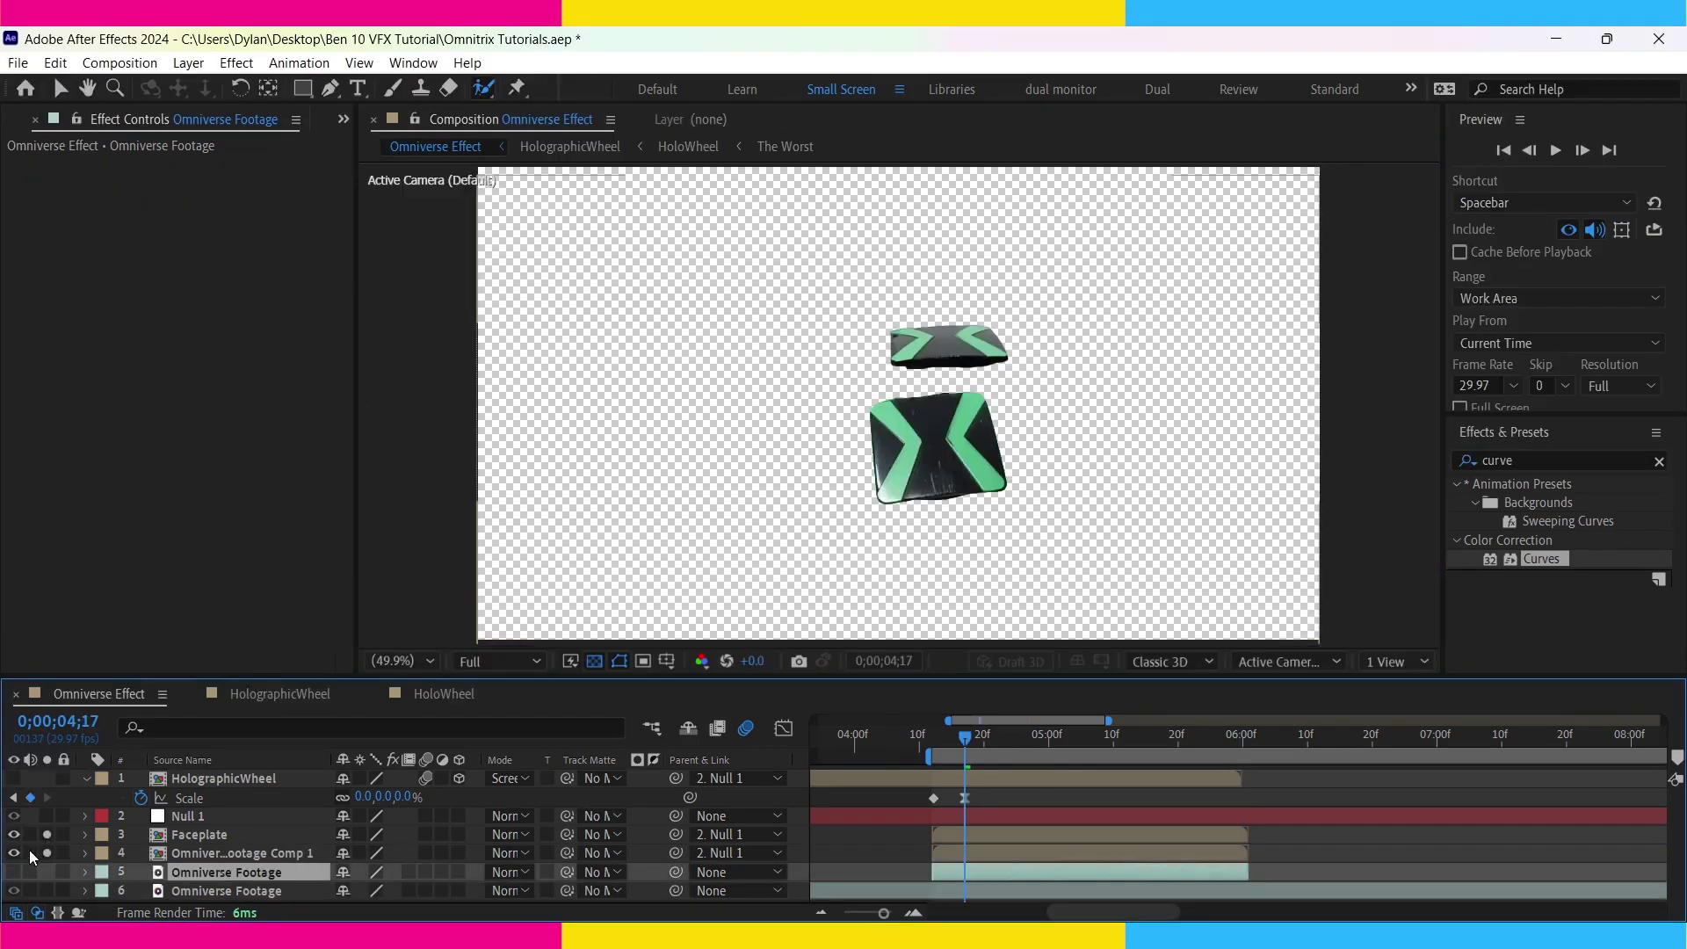
- Turn off soloing for the Faceplate and rotoscoped raised-faceplate layers so the underlying watch footage shows again
{"action": "left_click", "coordinate": [970, 835]}
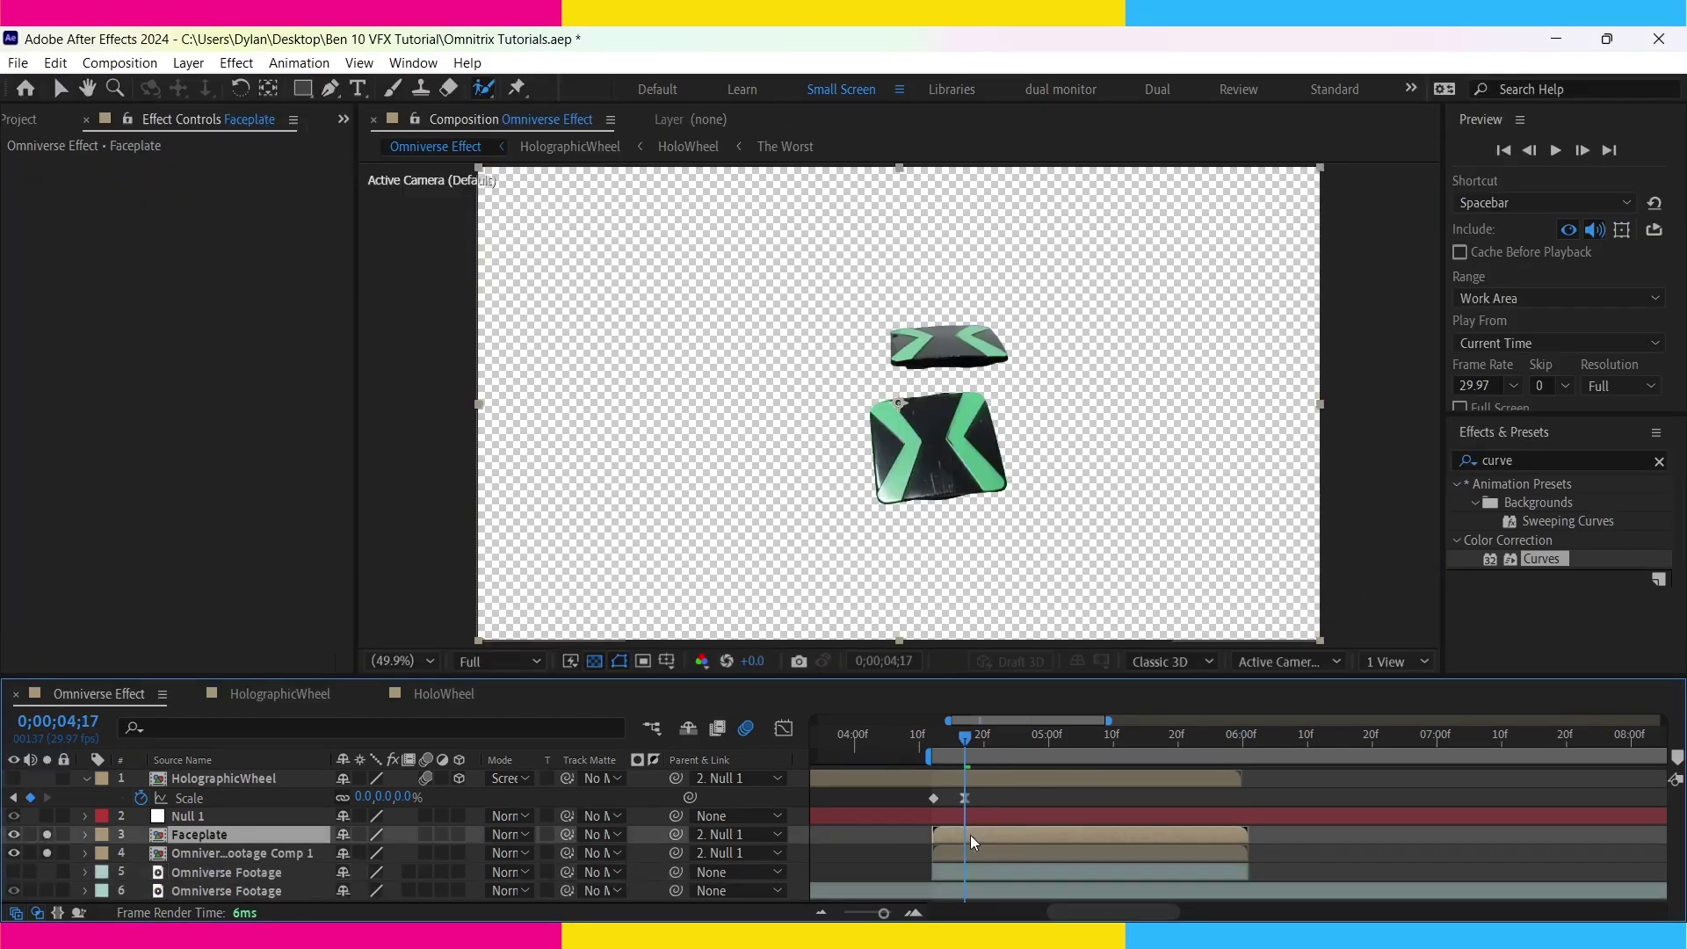
{"action": "left_click", "coordinate": [14, 834]}
{"action": "left_click", "coordinate": [47, 835]}
{"action": "key", "text": "v"}
{"action": "mouse_move", "coordinate": [956, 440]}
{"action": "left_mouse_down"}
{"action": "mouse_move", "coordinate": [912, 462]}
{"action": "mouse_move", "coordinate": [951, 430]}
{"action": "mouse_move", "coordinate": [949, 471]}
{"action": "left_mouse_up"}
{"action": "left_click", "coordinate": [993, 854]}
{"action": "left_click_drag", "start_coordinate": [944, 331], "coordinate": [909, 322]}
{"action": "key", "text": "ctrl+z"}
{"action": "key", "text": "ctrl+z"}
- Nudge the raised-faceplate comp down and left onto the watch's upper edge at 0;00;04;17
{"action": "key", "text": "shift+Left"}
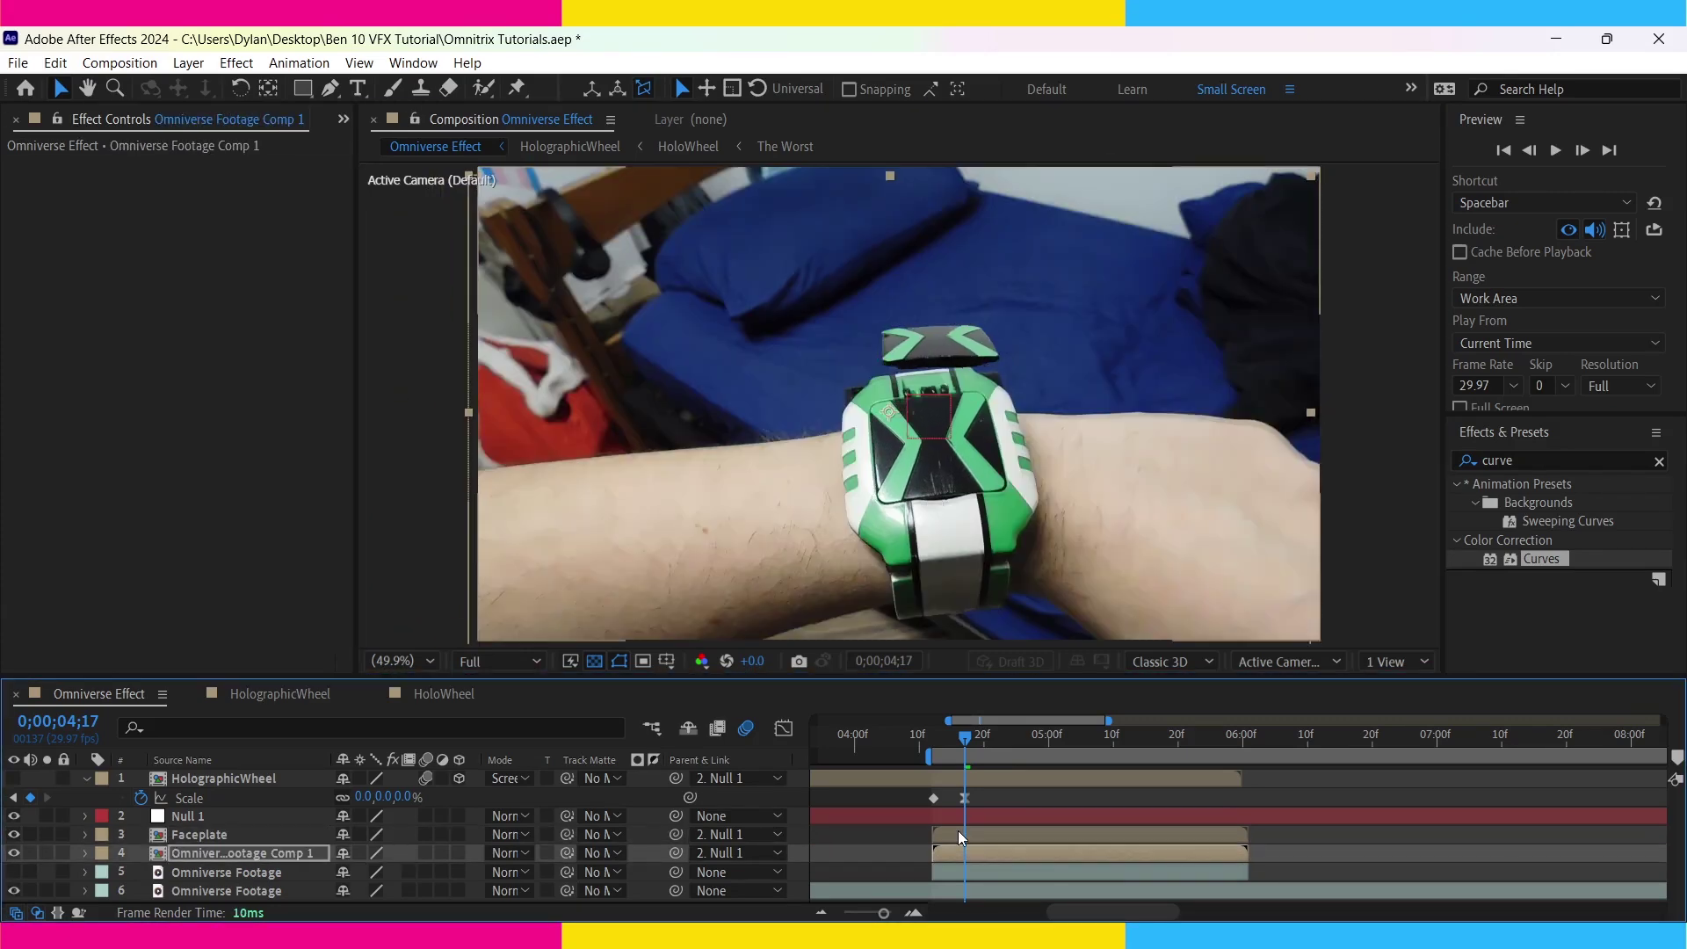
{"action": "key", "text": "shift+Down"}
{"action": "key", "text": "shift+Down"}
{"action": "key", "text": "shift+Left"}
{"action": "key", "text": "shift+Left"}
{"action": "key", "text": "shift+Right"}
{"action": "key", "text": "shift+Down"}
- Rotate the raised-faceplate comp to -3° and fine-tune its horizontal position against the watch
{"action": "key", "text": "r"}
{"action": "left_click_drag", "start_coordinate": [367, 873], "coordinate": [338, 878]}
{"action": "key", "text": "slash"}
{"action": "key", "text": "Return"}
{"action": "key", "text": "Left"}
{"action": "key", "text": "Left"}
{"action": "key", "text": "Left"}
{"action": "key", "text": "Left"}
{"action": "left_click", "coordinate": [371, 873]}
{"action": "type", "text": "-2"}
{"action": "key", "text": "Return"}
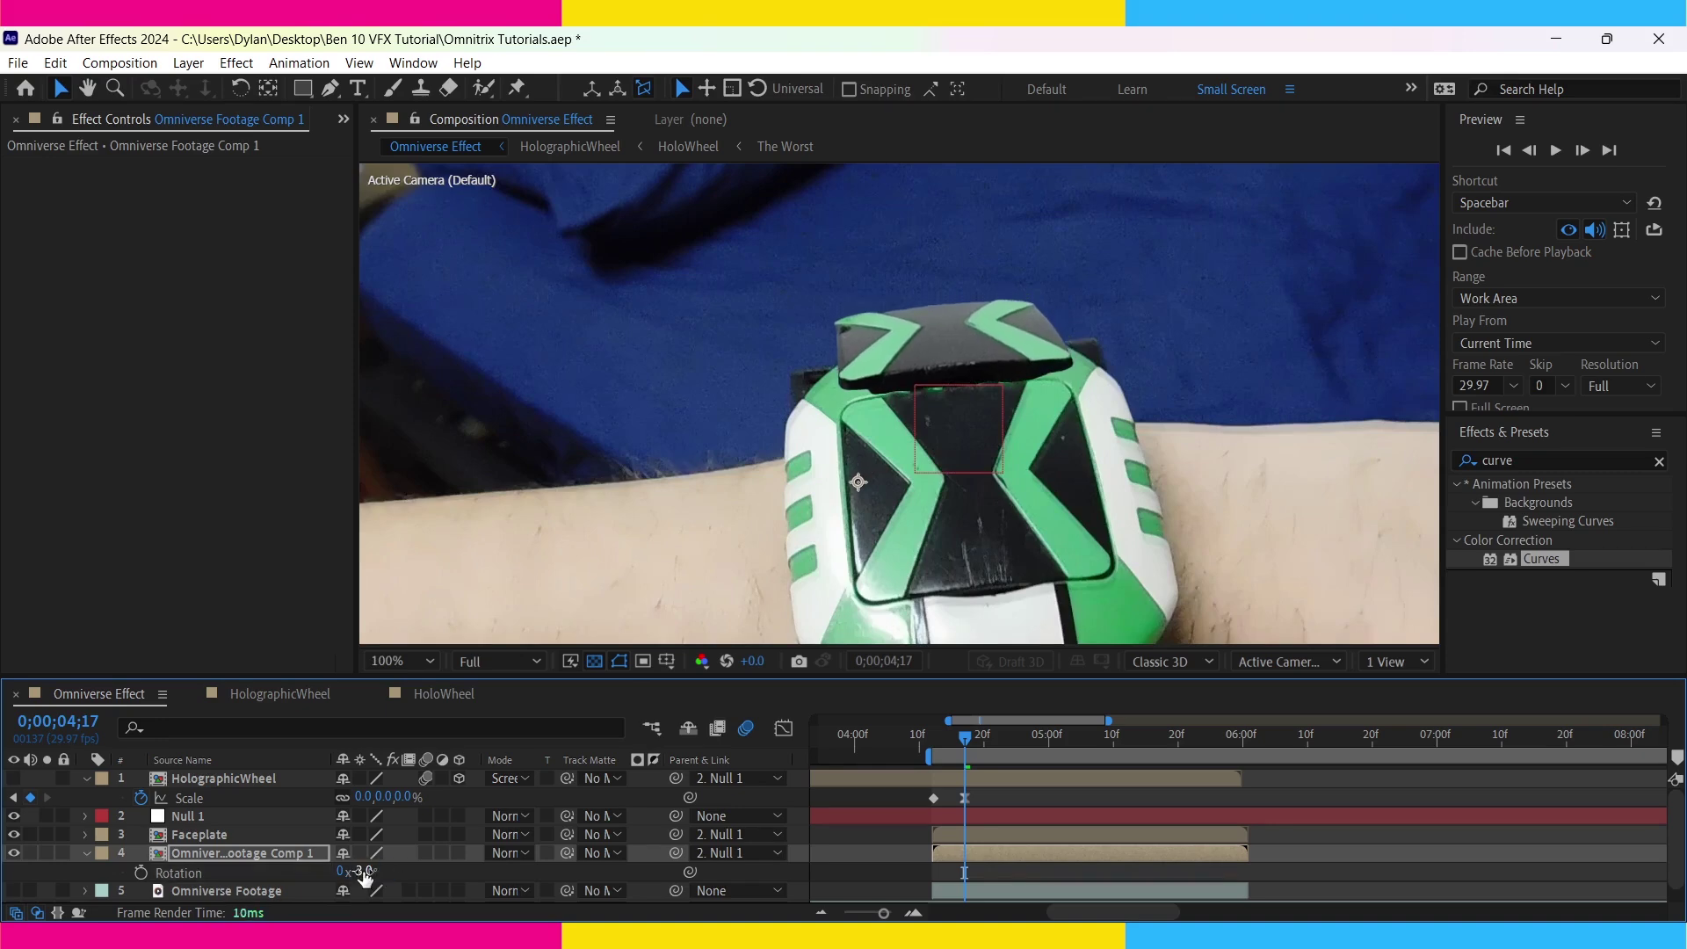
- Hide the Faceplate and Null 1 layers, leaving the raised faceplate over the footage
{"action": "left_click", "coordinate": [14, 835]}
{"action": "left_click", "coordinate": [1295, 868]}
{"action": "left_click", "coordinate": [620, 663]}
{"action": "left_click", "coordinate": [13, 816]}
{"action": "key", "text": "shift+slash"}
- Add rotation, scale and X/Y position keyframes to the raised-faceplate comp at 0;00;04;17
{"action": "left_click", "coordinate": [303, 854]}
{"action": "left_click", "coordinate": [140, 872]}
{"action": "key", "text": "s"}
{"action": "left_click", "coordinate": [141, 872]}
{"action": "key", "text": "p"}
{"action": "left_click", "coordinate": [141, 873]}
{"action": "left_click", "coordinate": [142, 891]}
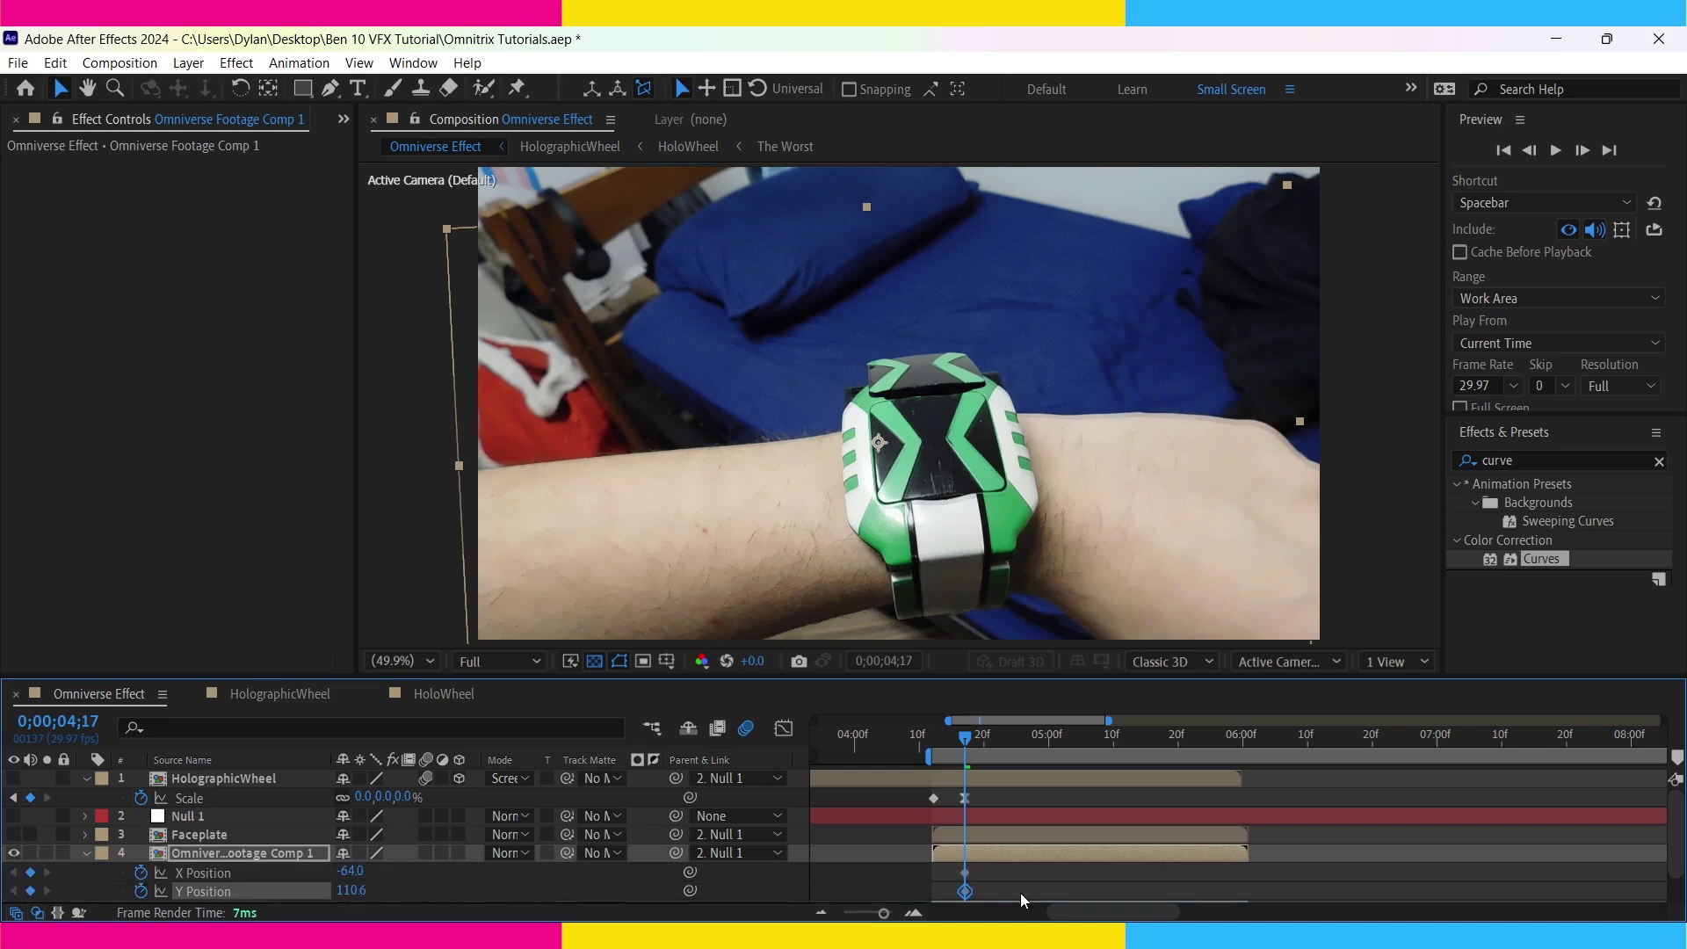
{"action": "left_click", "coordinate": [1021, 863]}
{"action": "key", "text": "u"}
{"action": "scroll", "coordinate": [1013, 868], "scroll_direction": "down", "scroll_amount": 1}
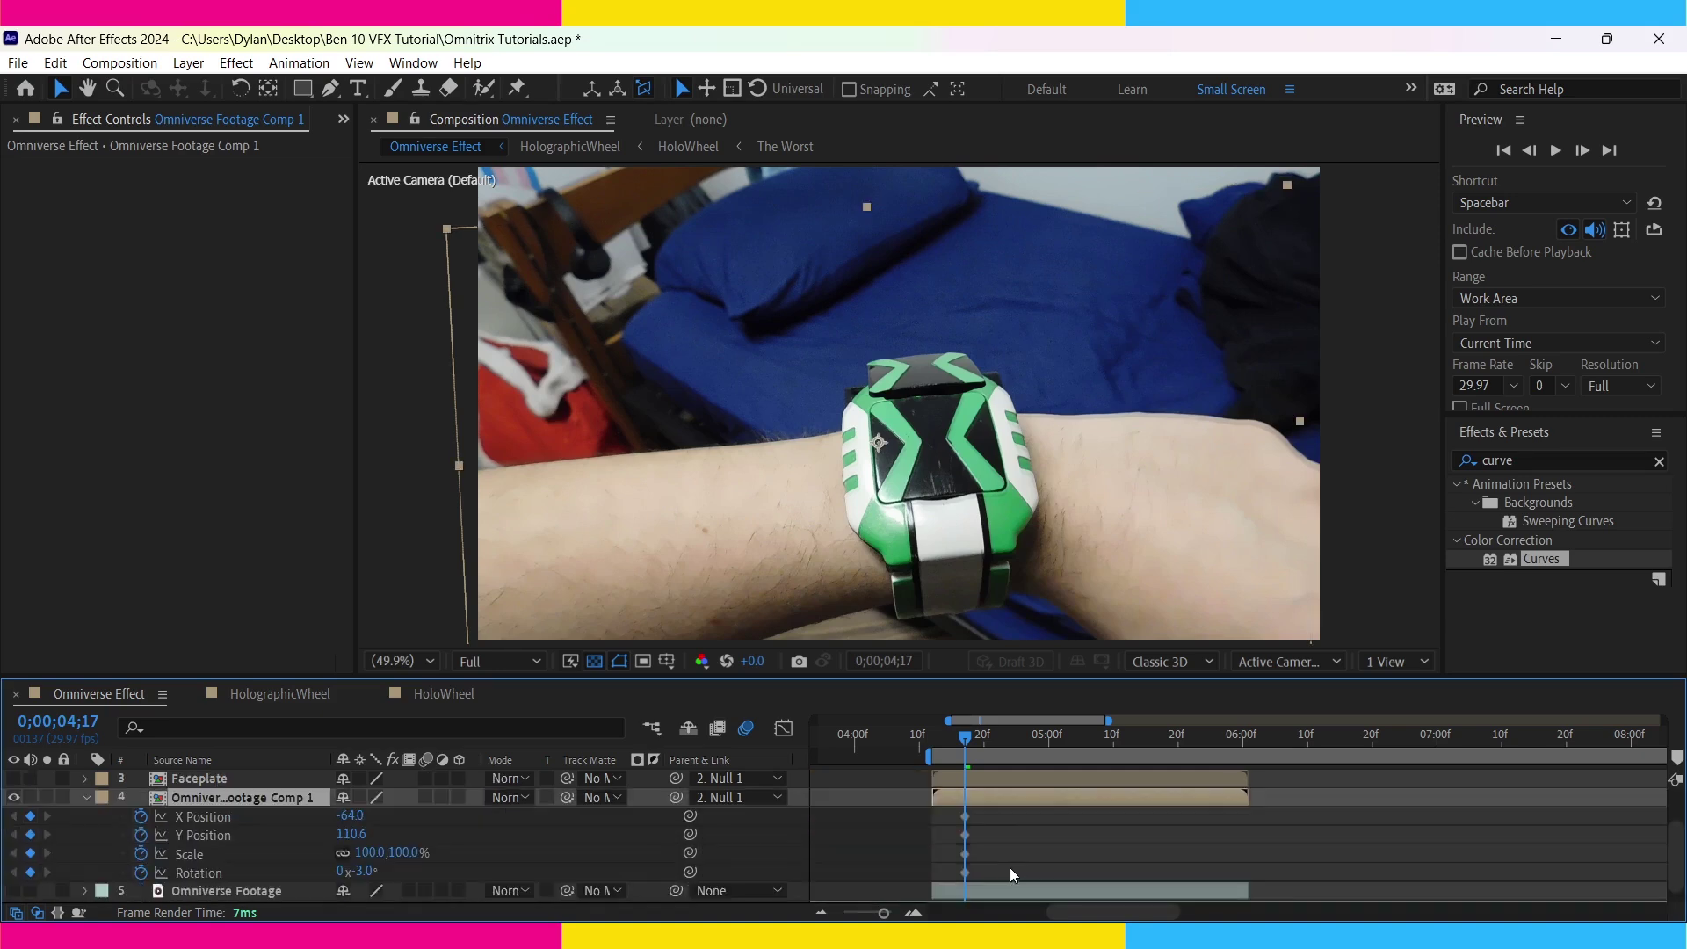
- Place Puppet pins on the four corners of the raised faceplate at 0;00;04;17
{"action": "left_click", "coordinate": [516, 89]}
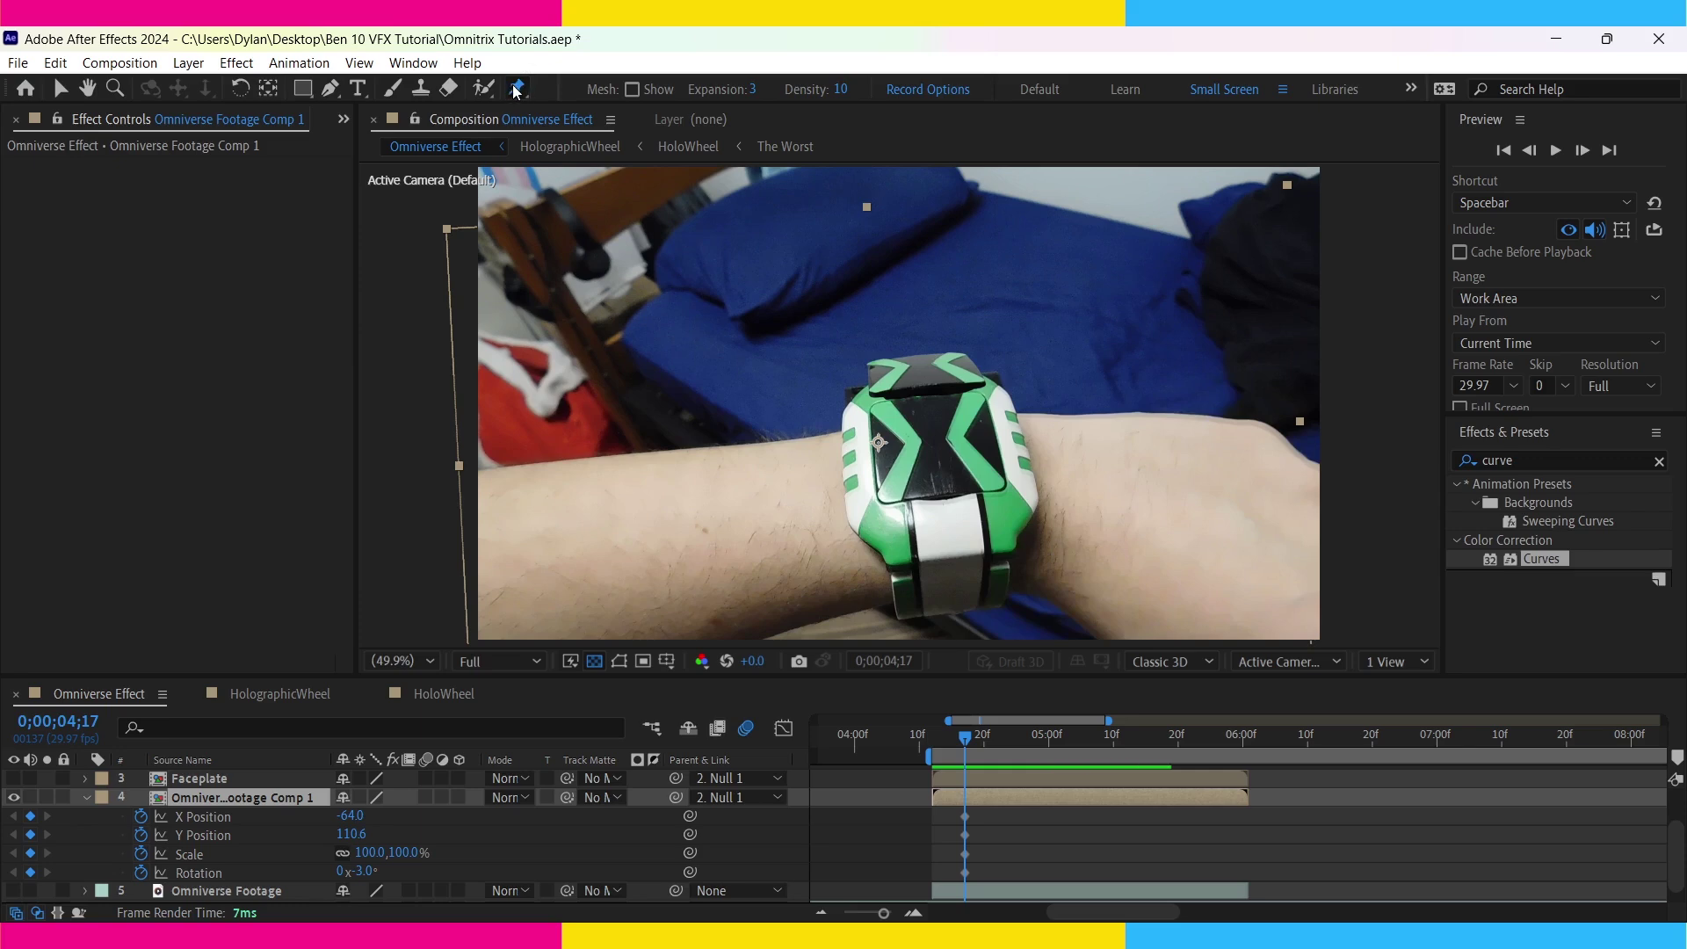
{"action": "key", "text": "period"}
{"action": "left_click", "coordinate": [1055, 351]}
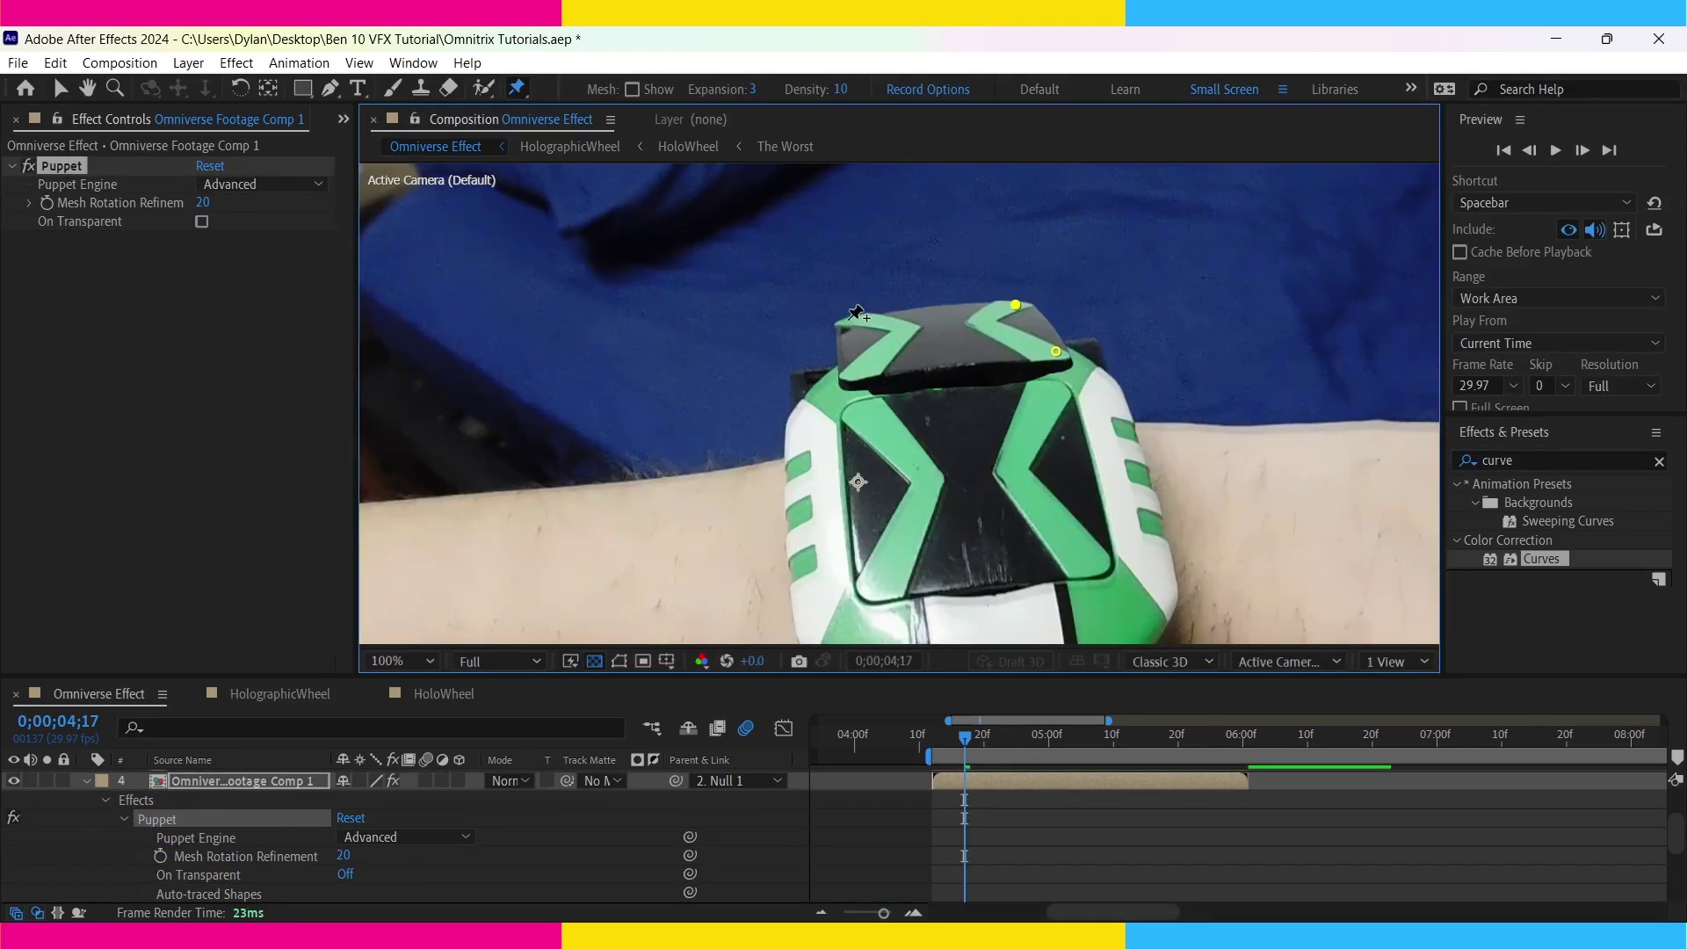
- At 0;00;04;12, move the raised faceplate over the closed one and stretch its corner pins to match the closed outline
{"action": "key", "text": "Page_Up"}
{"action": "key", "text": "Page_Up"}
{"action": "key", "text": "Page_Up"}
{"action": "key", "text": "Page_Up"}
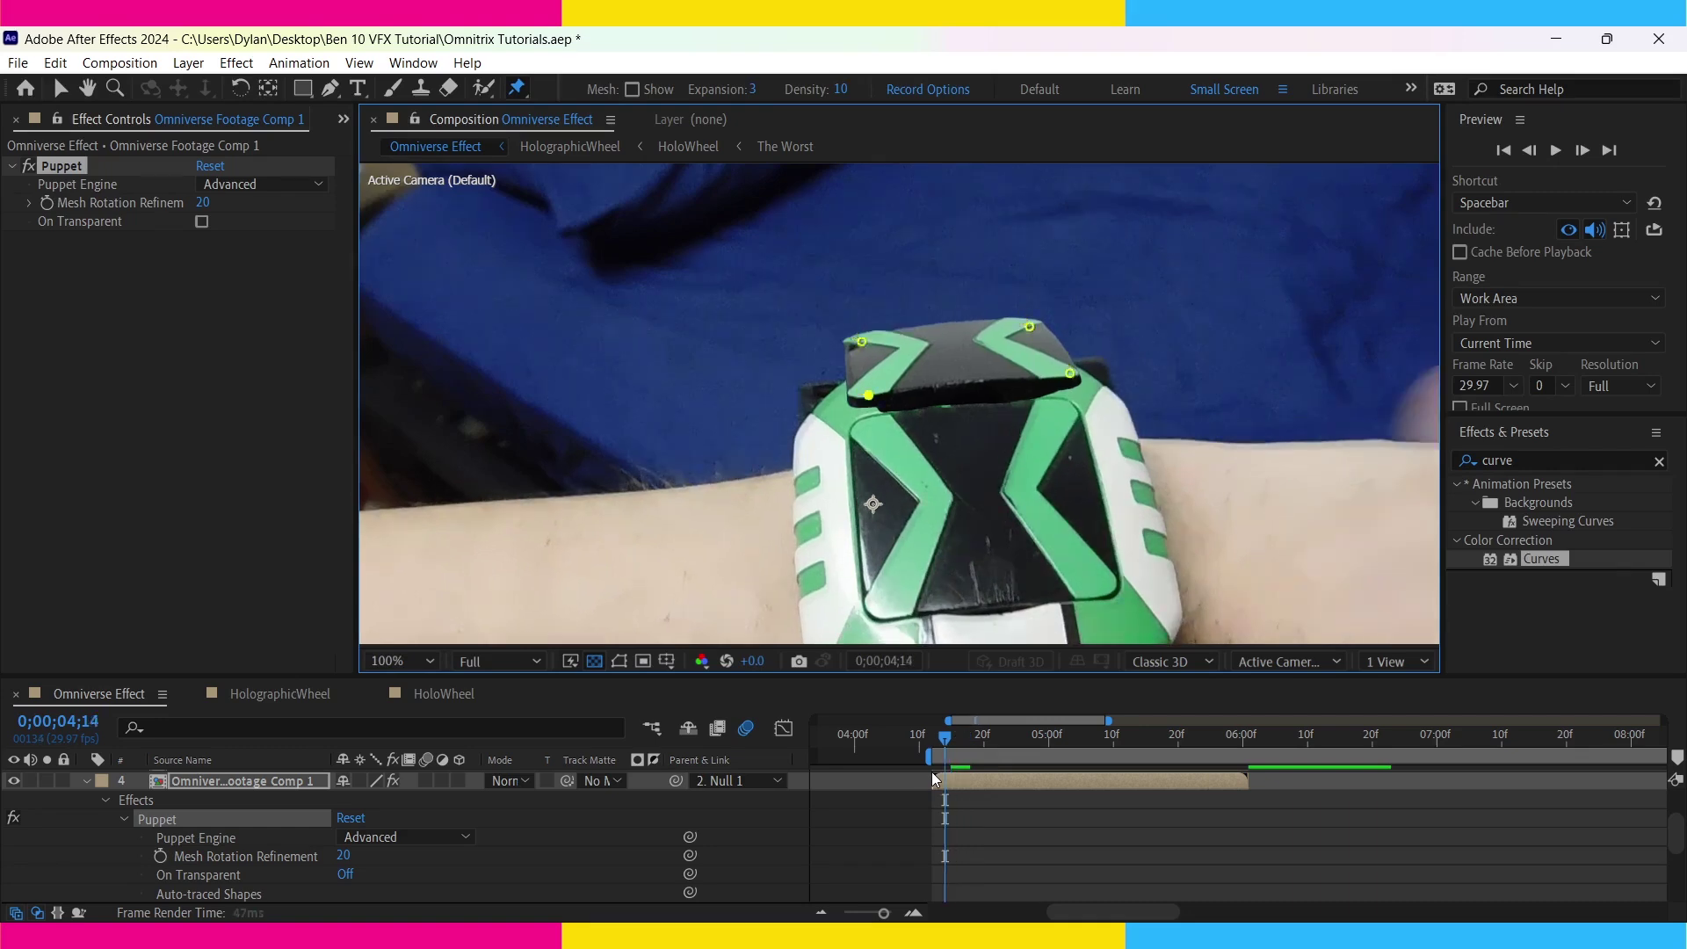
{"action": "key", "text": "u"}
{"action": "key", "text": "v"}
{"action": "left_click_drag", "start_coordinate": [973, 362], "coordinate": [996, 492]}
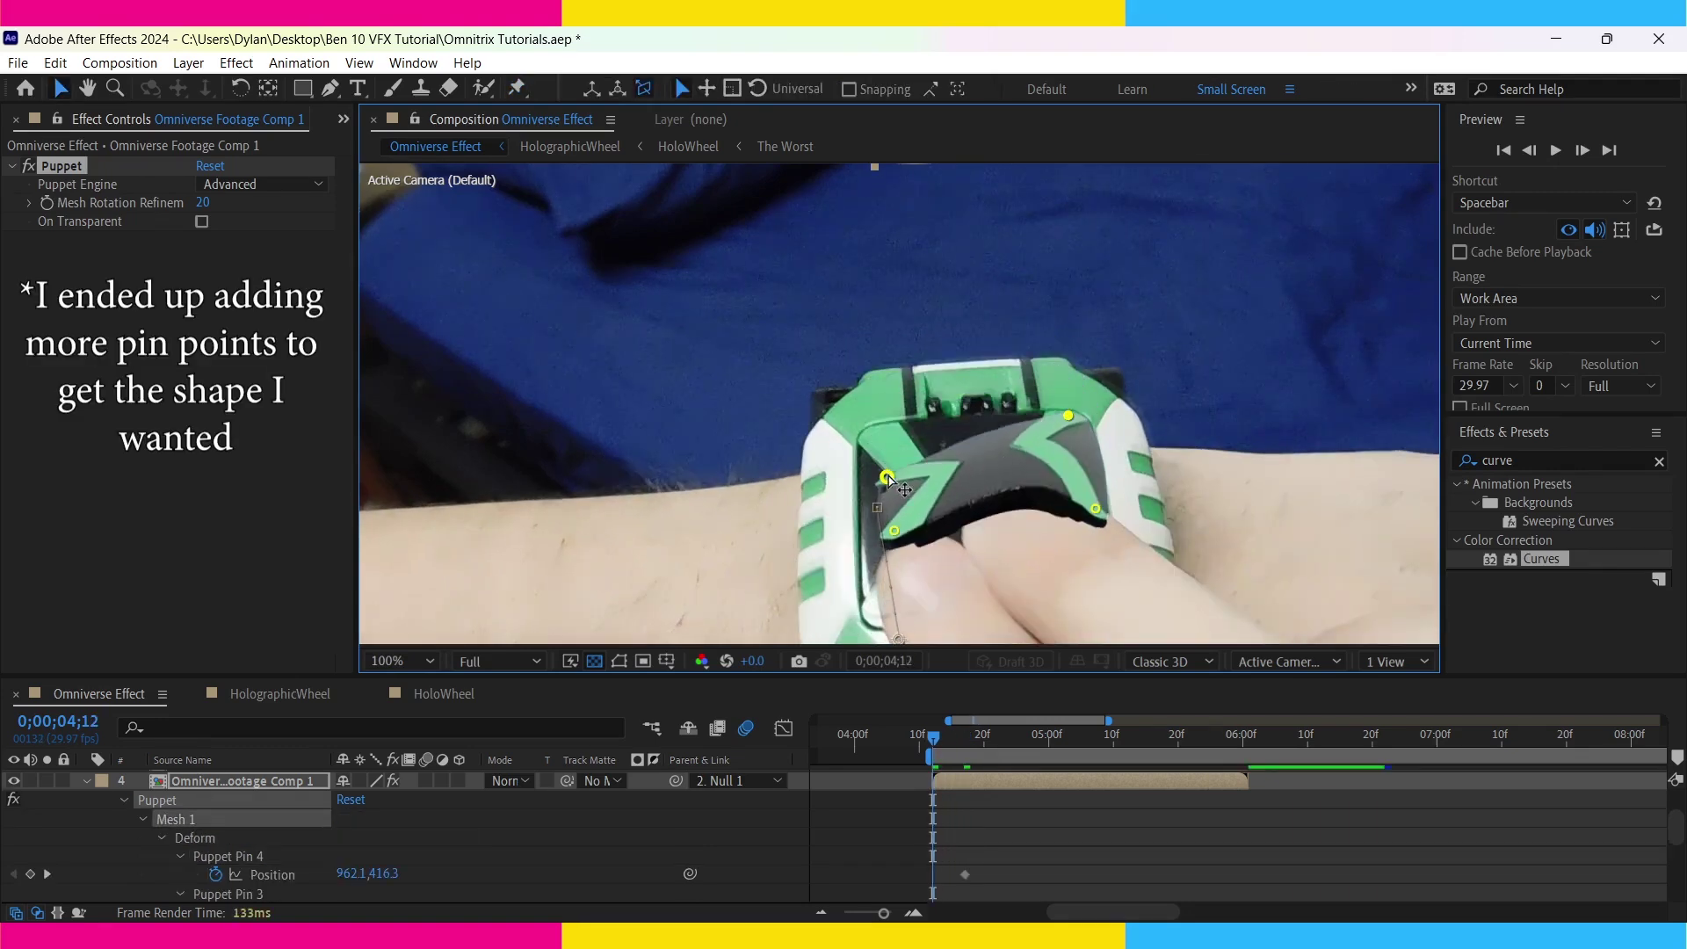
{"action": "left_click_drag", "start_coordinate": [889, 479], "coordinate": [896, 591]}
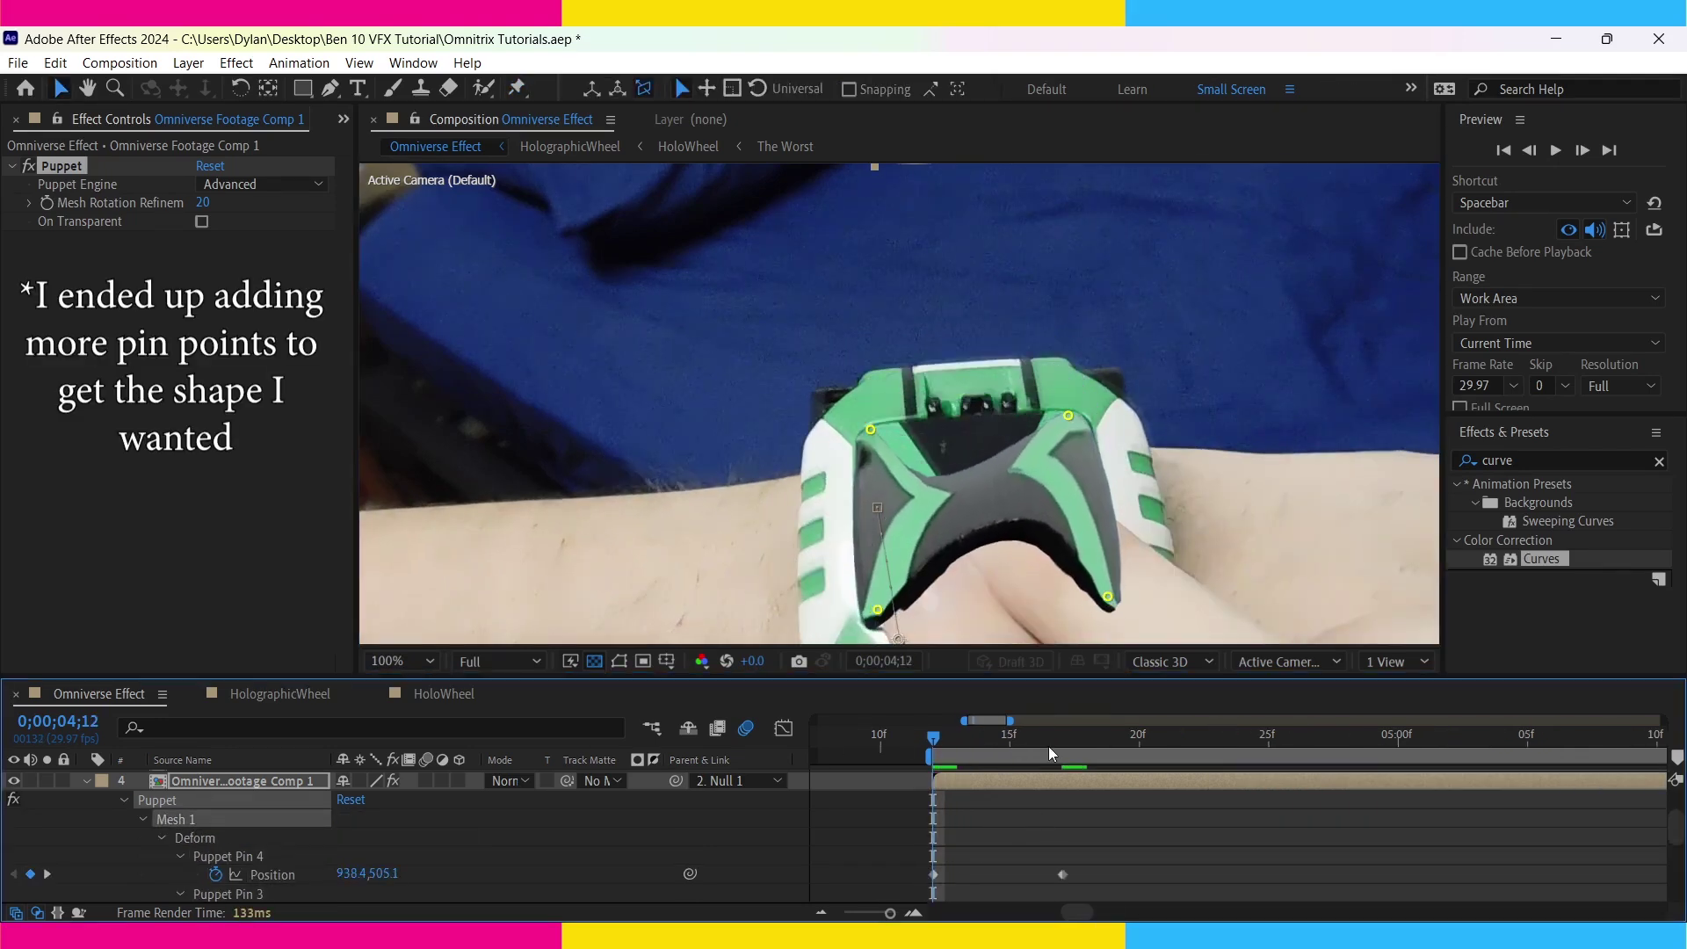
- Adjust extra Puppet pins along the raised faceplate's edges and inner stripes to match the closed faceplate at 0;00;04;12
{"action": "left_click_drag", "start_coordinate": [975, 589], "coordinate": [982, 615]}
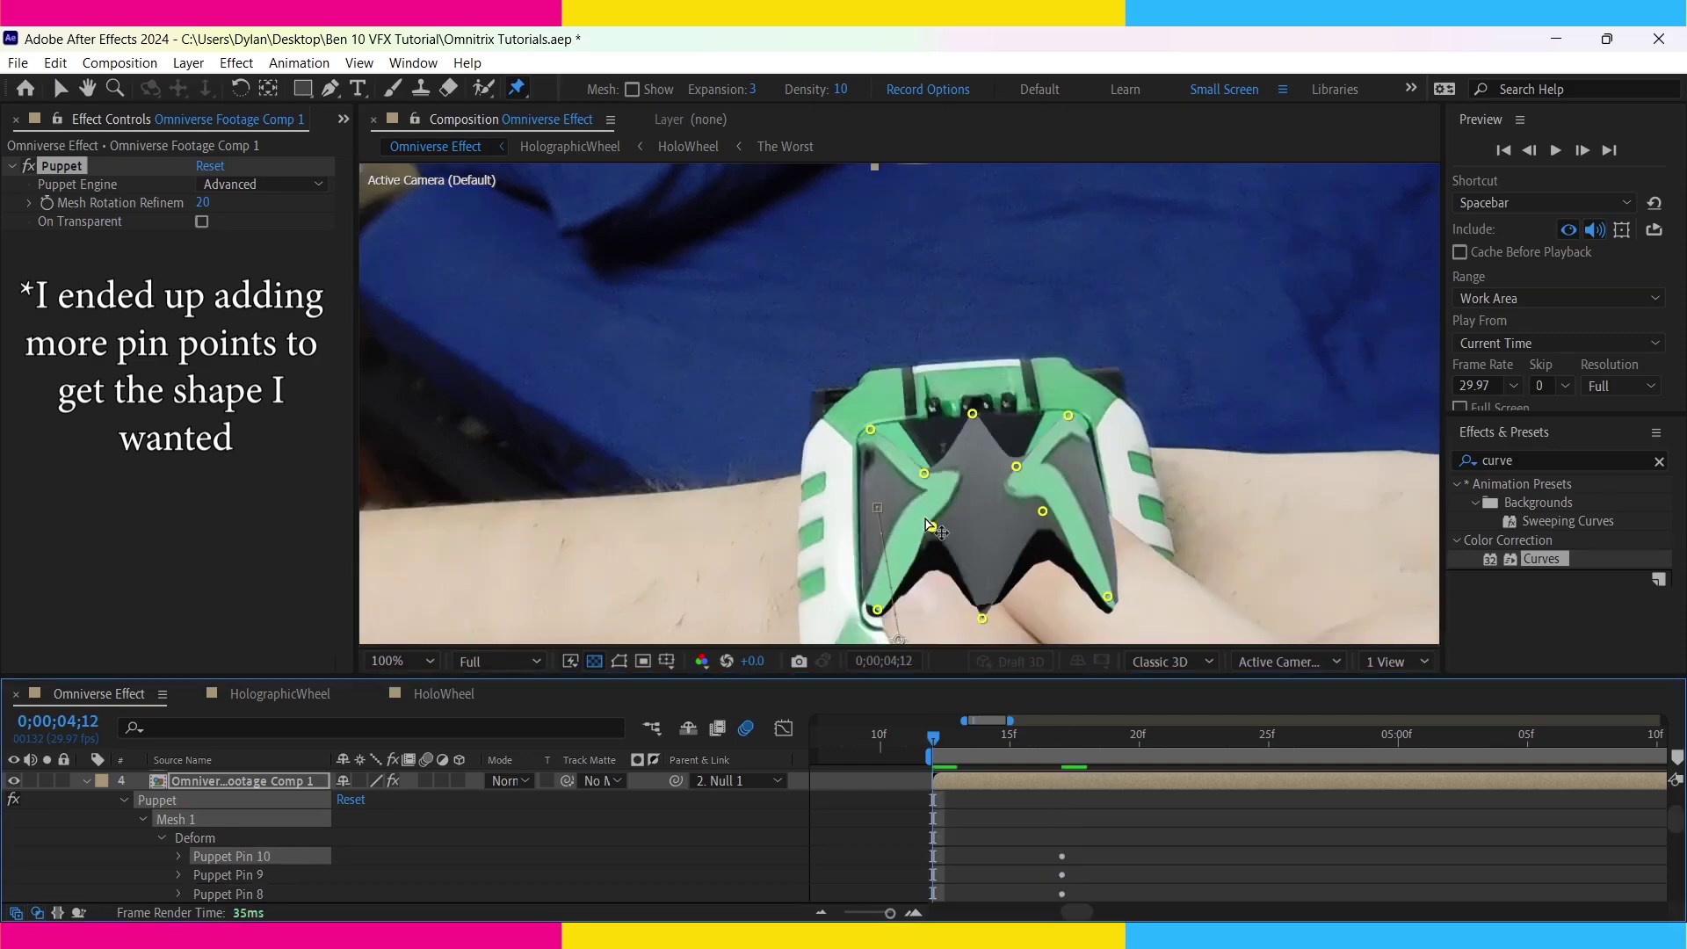
{"action": "left_click_drag", "start_coordinate": [971, 431], "coordinate": [975, 419]}
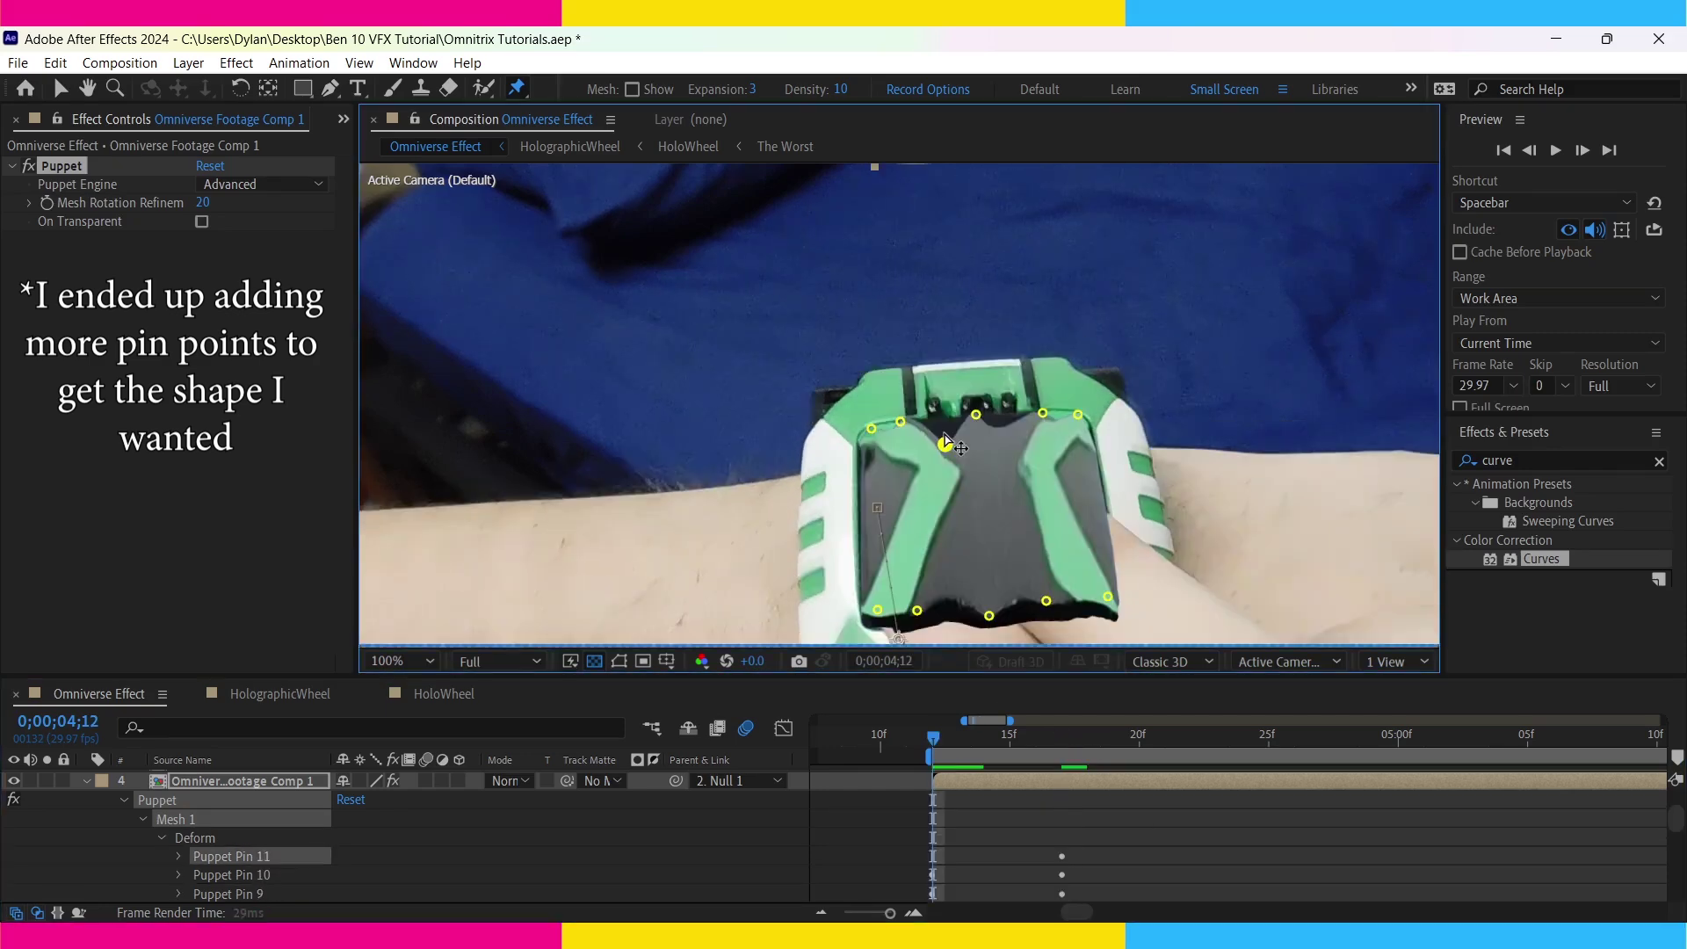
{"action": "left_click", "coordinate": [922, 495]}
{"action": "left_click", "coordinate": [1037, 480]}
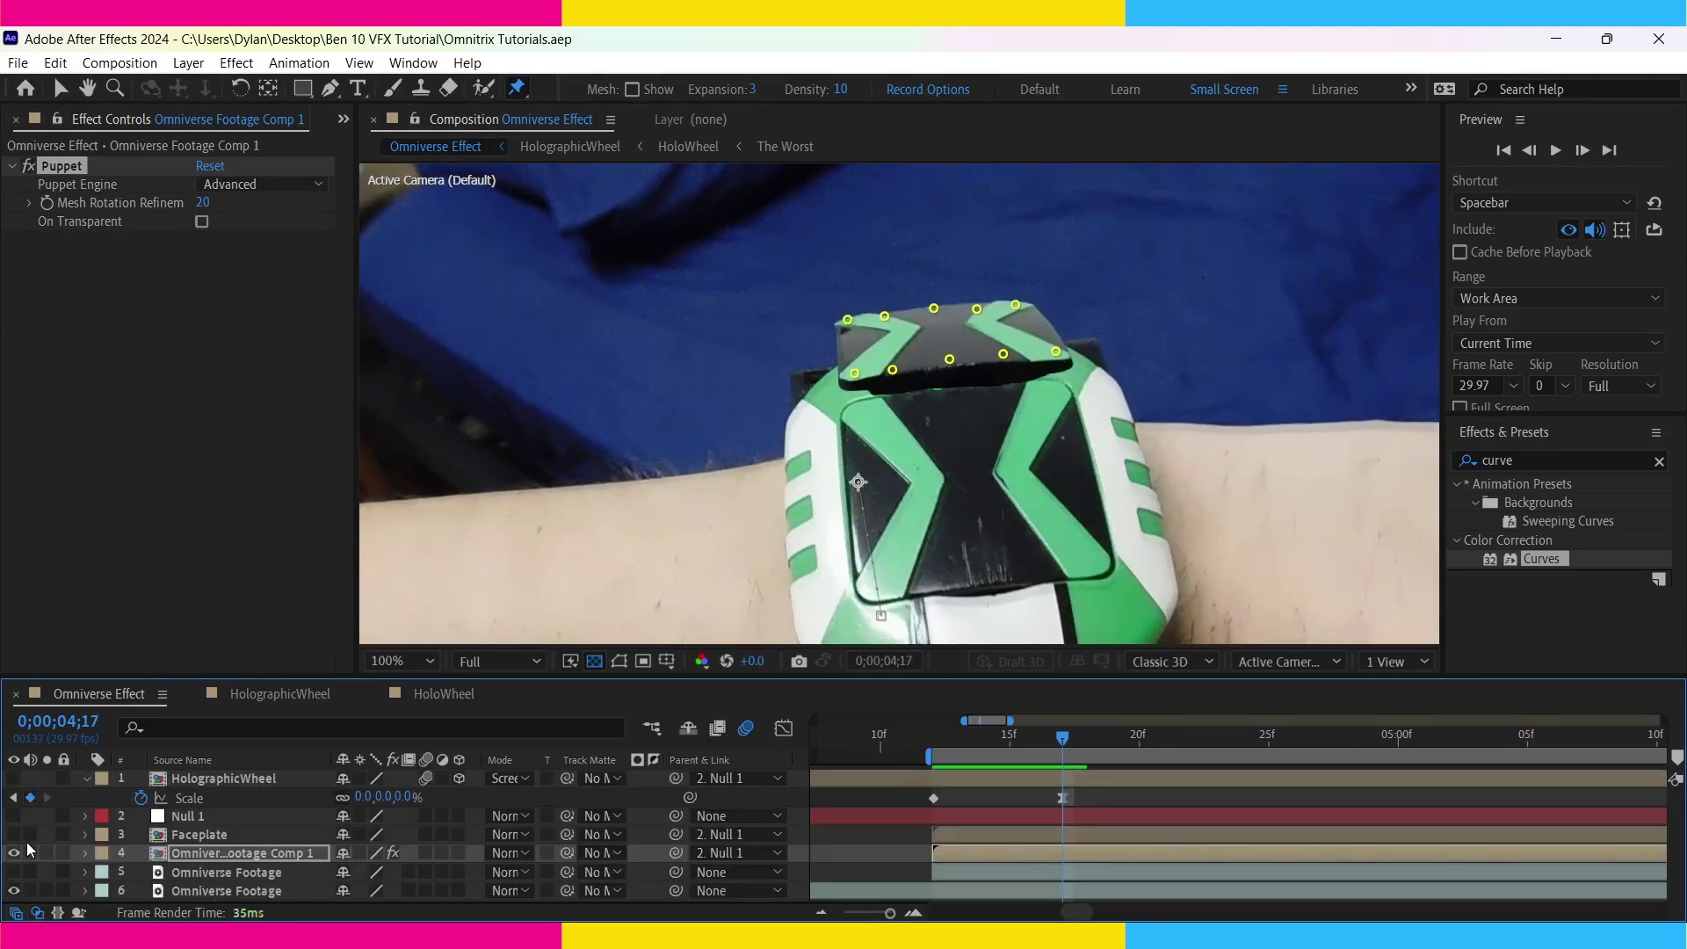
- Hide the raised-faceplate comp and select the Faceplate layer to work on the closed plate
{"action": "left_click", "coordinate": [14, 871]}
{"action": "left_click", "coordinate": [15, 871]}
{"action": "left_click", "coordinate": [28, 833]}
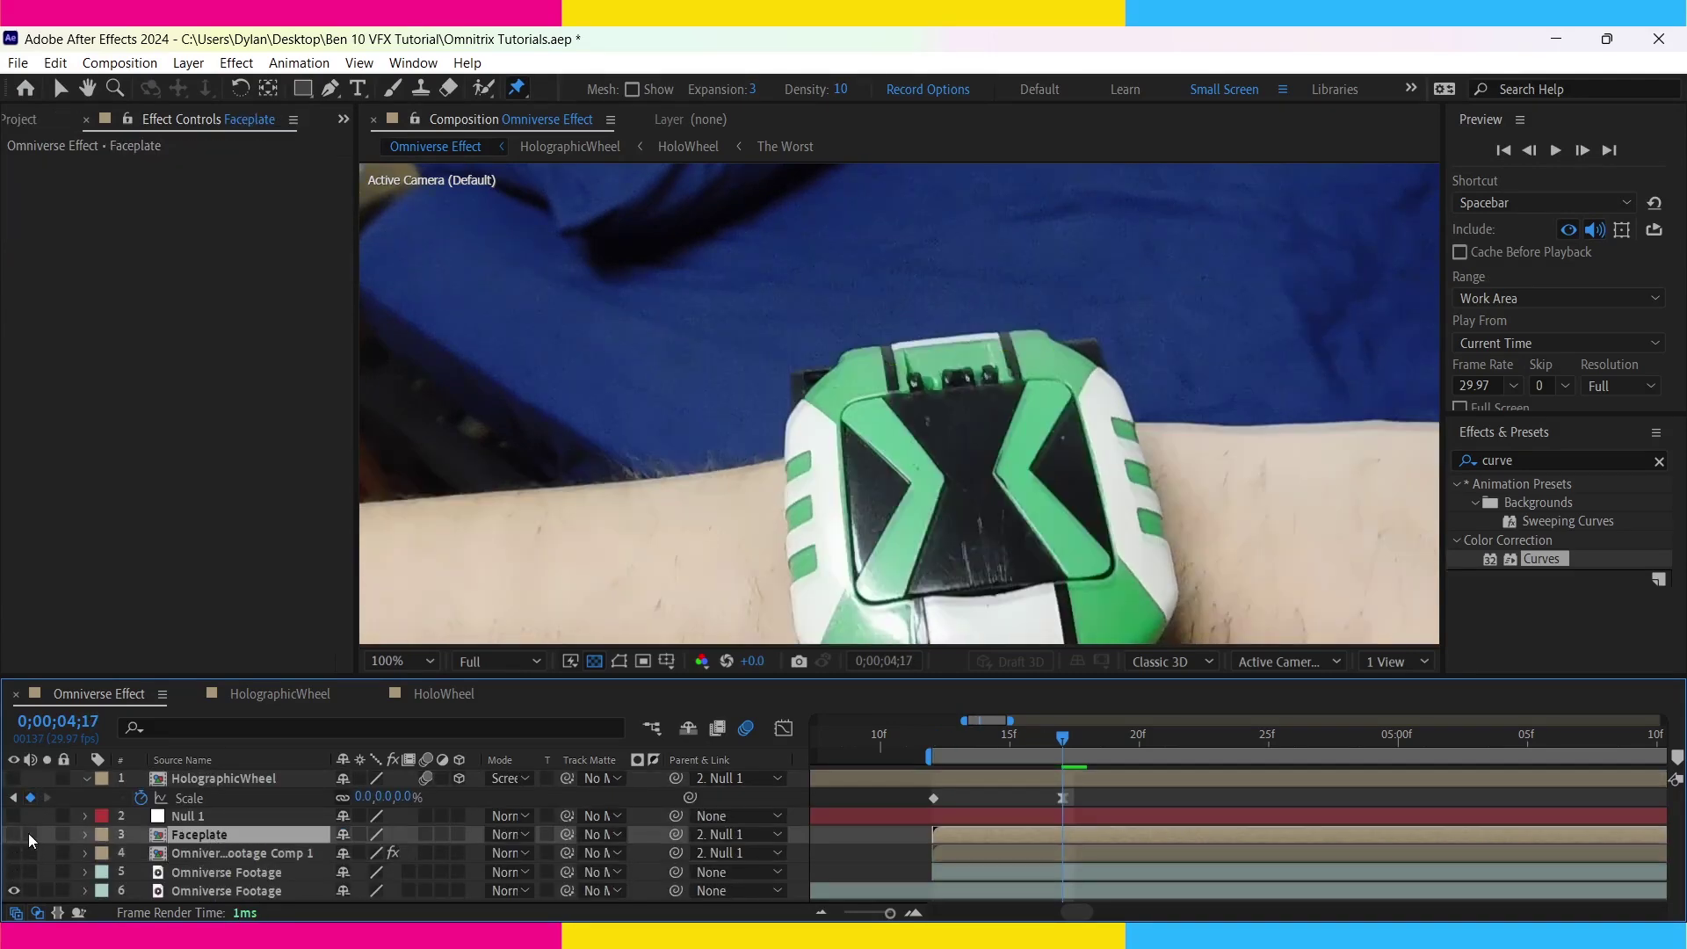
- Add rotation, scale and X/Y position keyframes to the Faceplate layer at 0;00;04;12
{"action": "left_click", "coordinate": [139, 853]}
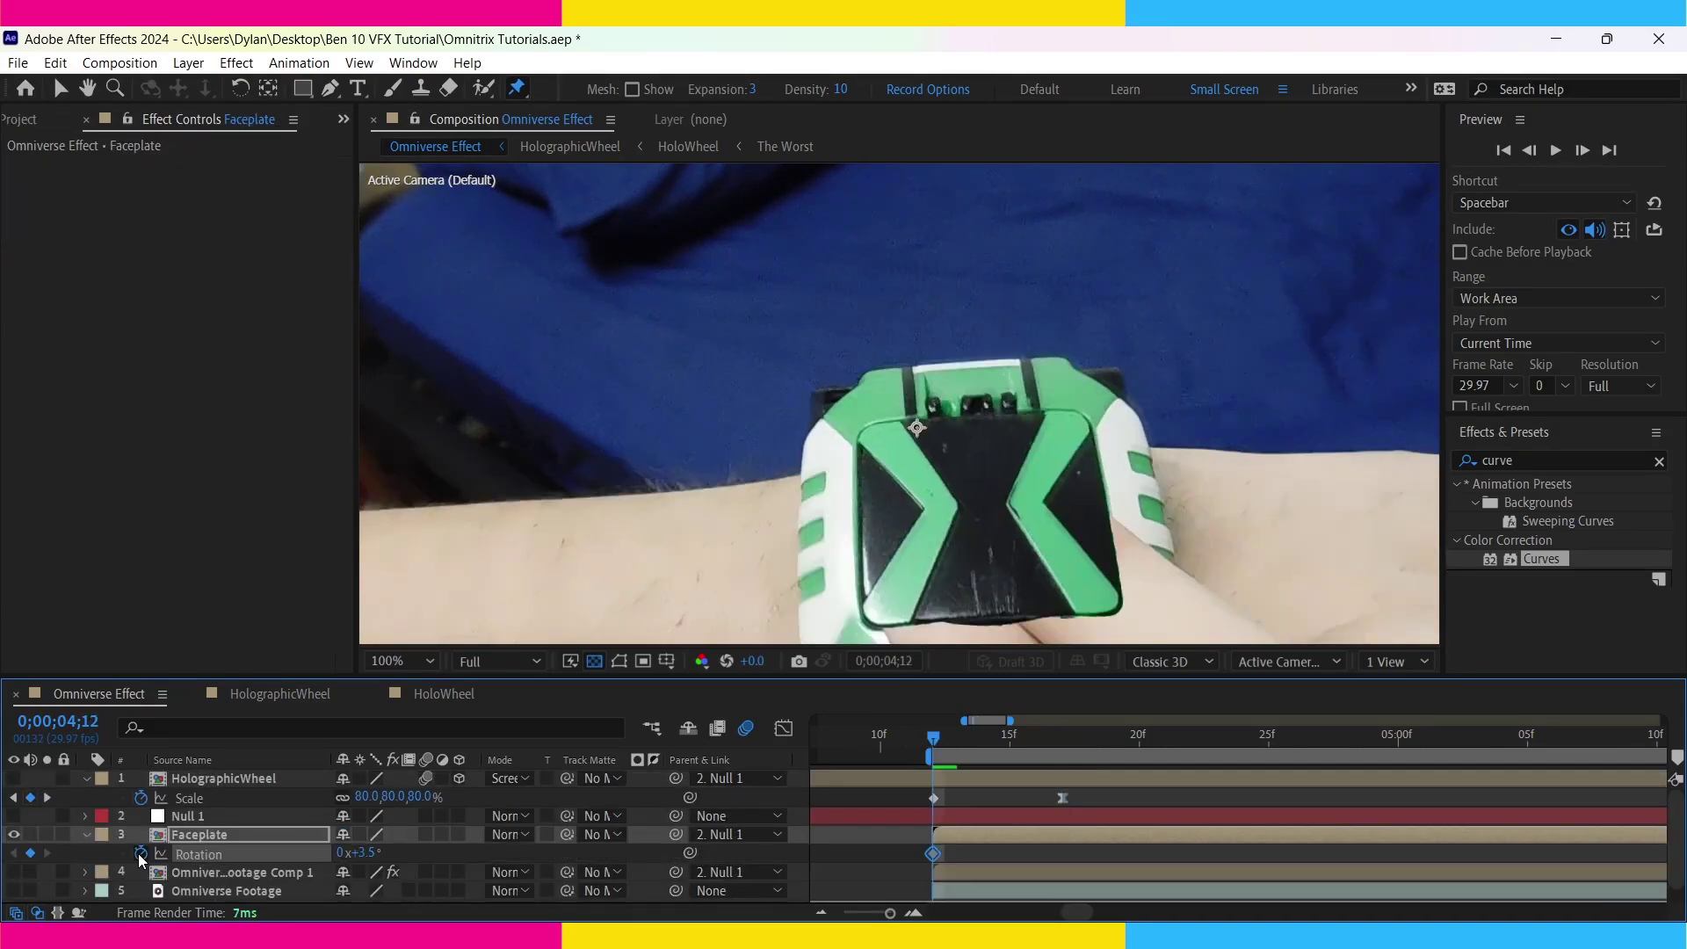
{"action": "key", "text": "s"}
{"action": "key", "text": "p"}
{"action": "key", "text": "alt+shift+p"}
{"action": "key", "text": "u"}
{"action": "scroll", "coordinate": [1078, 826], "scroll_direction": "down", "scroll_amount": 2}
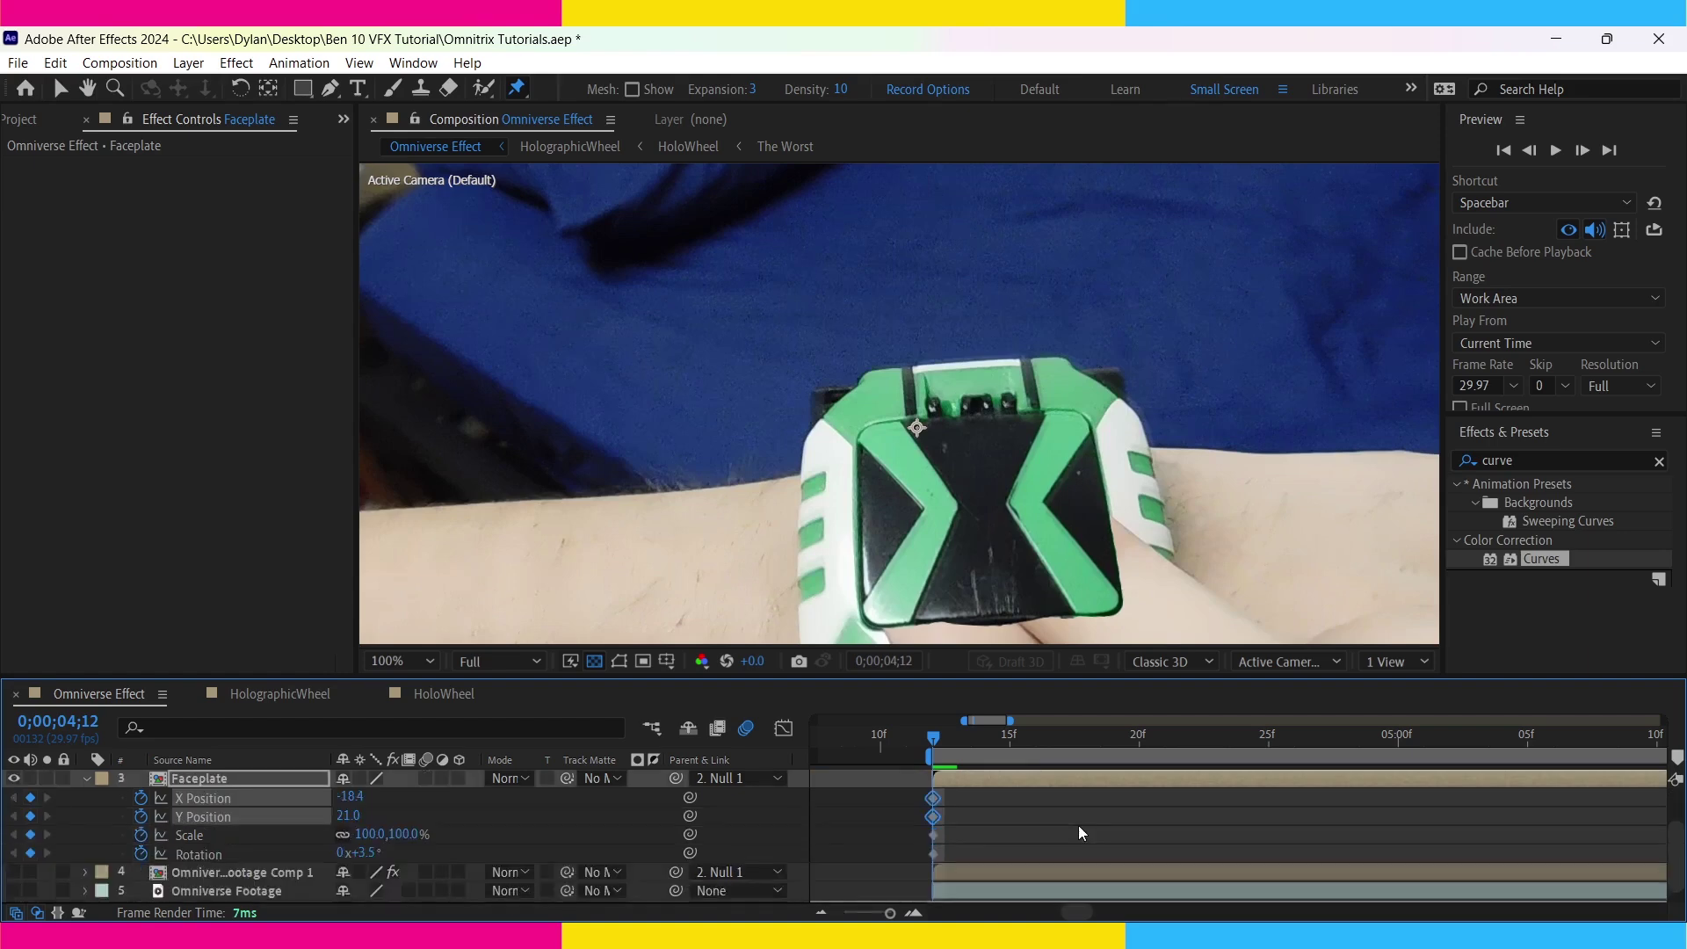
- Place Puppet pins on the four corners of the Faceplate layer at 0;00;04;12
{"action": "left_click", "coordinate": [872, 439]}
{"action": "left_click", "coordinate": [1077, 422]}
{"action": "left_click", "coordinate": [1108, 601]}
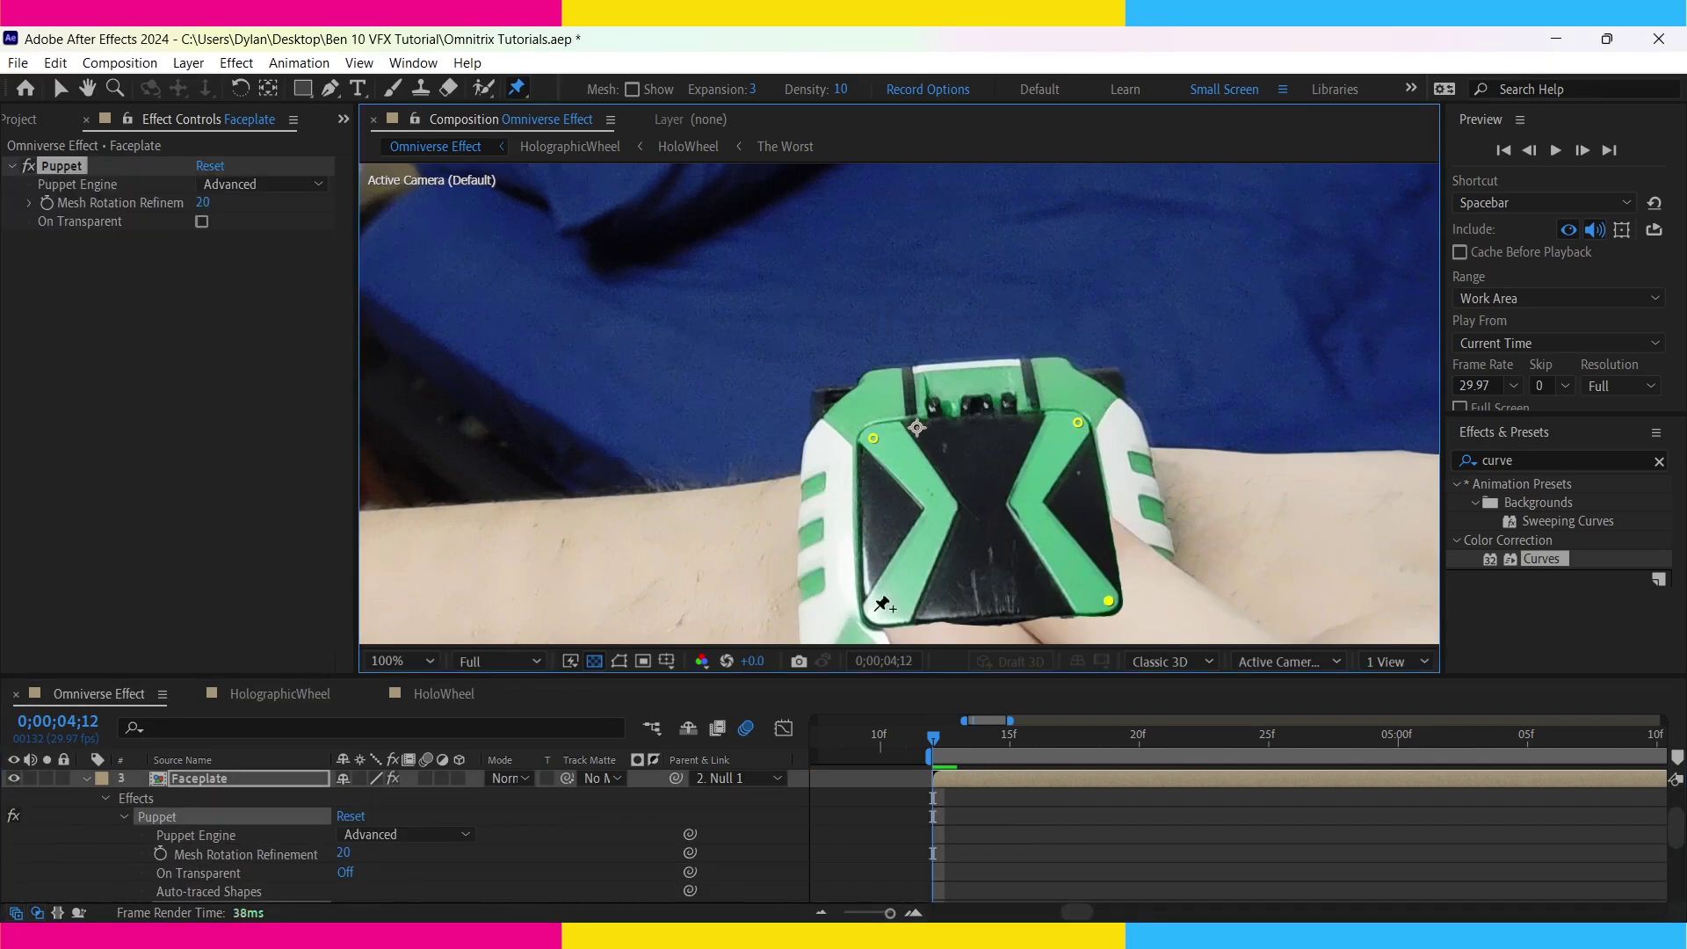
{"action": "left_click", "coordinate": [873, 611]}
{"action": "scroll", "coordinate": [1017, 861], "scroll_direction": "up", "scroll_amount": 2}
- At 0;00;04;17, move the Faceplate layer up over the raised faceplate
{"action": "key", "text": "Page_Down"}
{"action": "key", "text": "Page_Down"}
{"action": "key", "text": "Page_Down"}
{"action": "key", "text": "Page_Down"}
{"action": "key", "text": "Page_Down"}
{"action": "key", "text": "u"}
{"action": "key", "text": "v"}
{"action": "left_click", "coordinate": [1010, 460]}
{"action": "left_click_drag", "start_coordinate": [1010, 461], "coordinate": [1010, 313]}
- Scale the Faceplate layer down and pull its upper pins down to match the raised faceplate at 0;00;04;17
{"action": "key", "text": "s"}
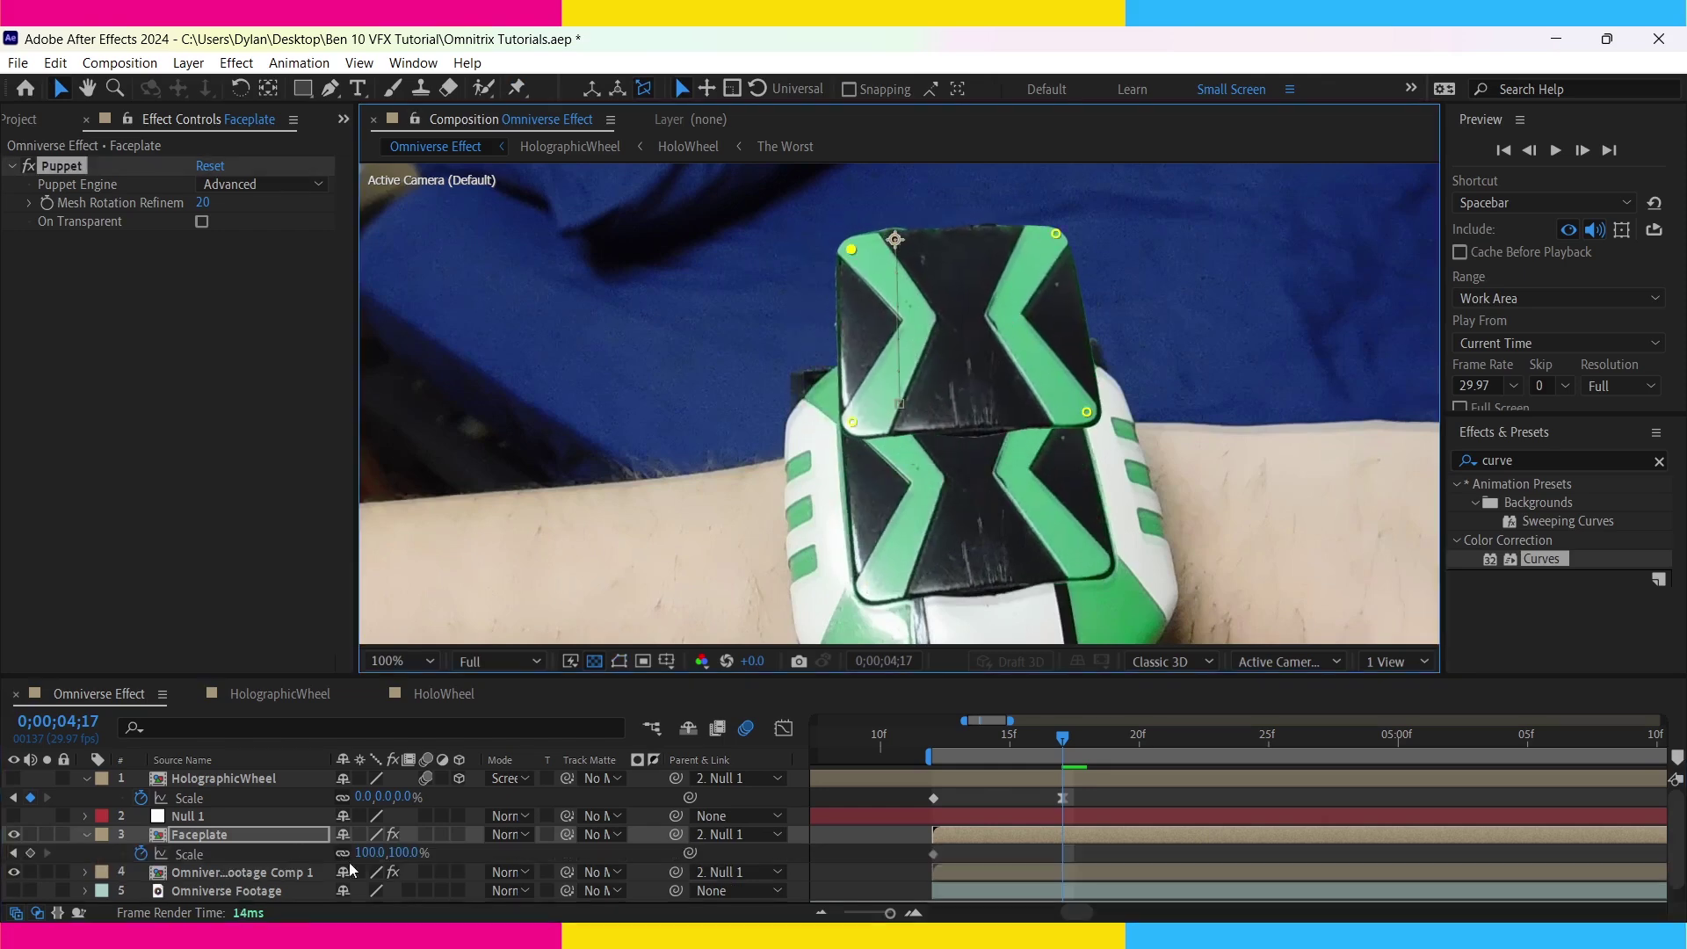
{"action": "left_click_drag", "start_coordinate": [365, 853], "coordinate": [337, 853]}
{"action": "left_click_drag", "start_coordinate": [868, 263], "coordinate": [851, 311]}
{"action": "left_click_drag", "start_coordinate": [1008, 252], "coordinate": [1030, 300]}
- Add more Puppet pins to Faceplate at 0;00;04;12 and reposition them at 0;00;04;17 to refine the raised shape
{"action": "left_click_drag", "start_coordinate": [1063, 737], "coordinate": [933, 738]}
{"action": "key", "text": "ctrl+p"}
{"action": "left_click", "coordinate": [1101, 511]}
{"action": "key", "text": "Page_Down"}
{"action": "key", "text": "Page_Down"}
{"action": "key", "text": "Page_Down"}
{"action": "key", "text": "Page_Down"}
{"action": "key", "text": "Page_Down"}
{"action": "left_click_drag", "start_coordinate": [937, 299], "coordinate": [933, 318]}
- Keyframe the Faceplate layer's opacity at 100% at 0;00;04;12
{"action": "key", "text": "Page_Up"}
{"action": "key", "text": "Page_Up"}
{"action": "key", "text": "Page_Up"}
{"action": "key", "text": "Page_Up"}
{"action": "key", "text": "Page_Up"}
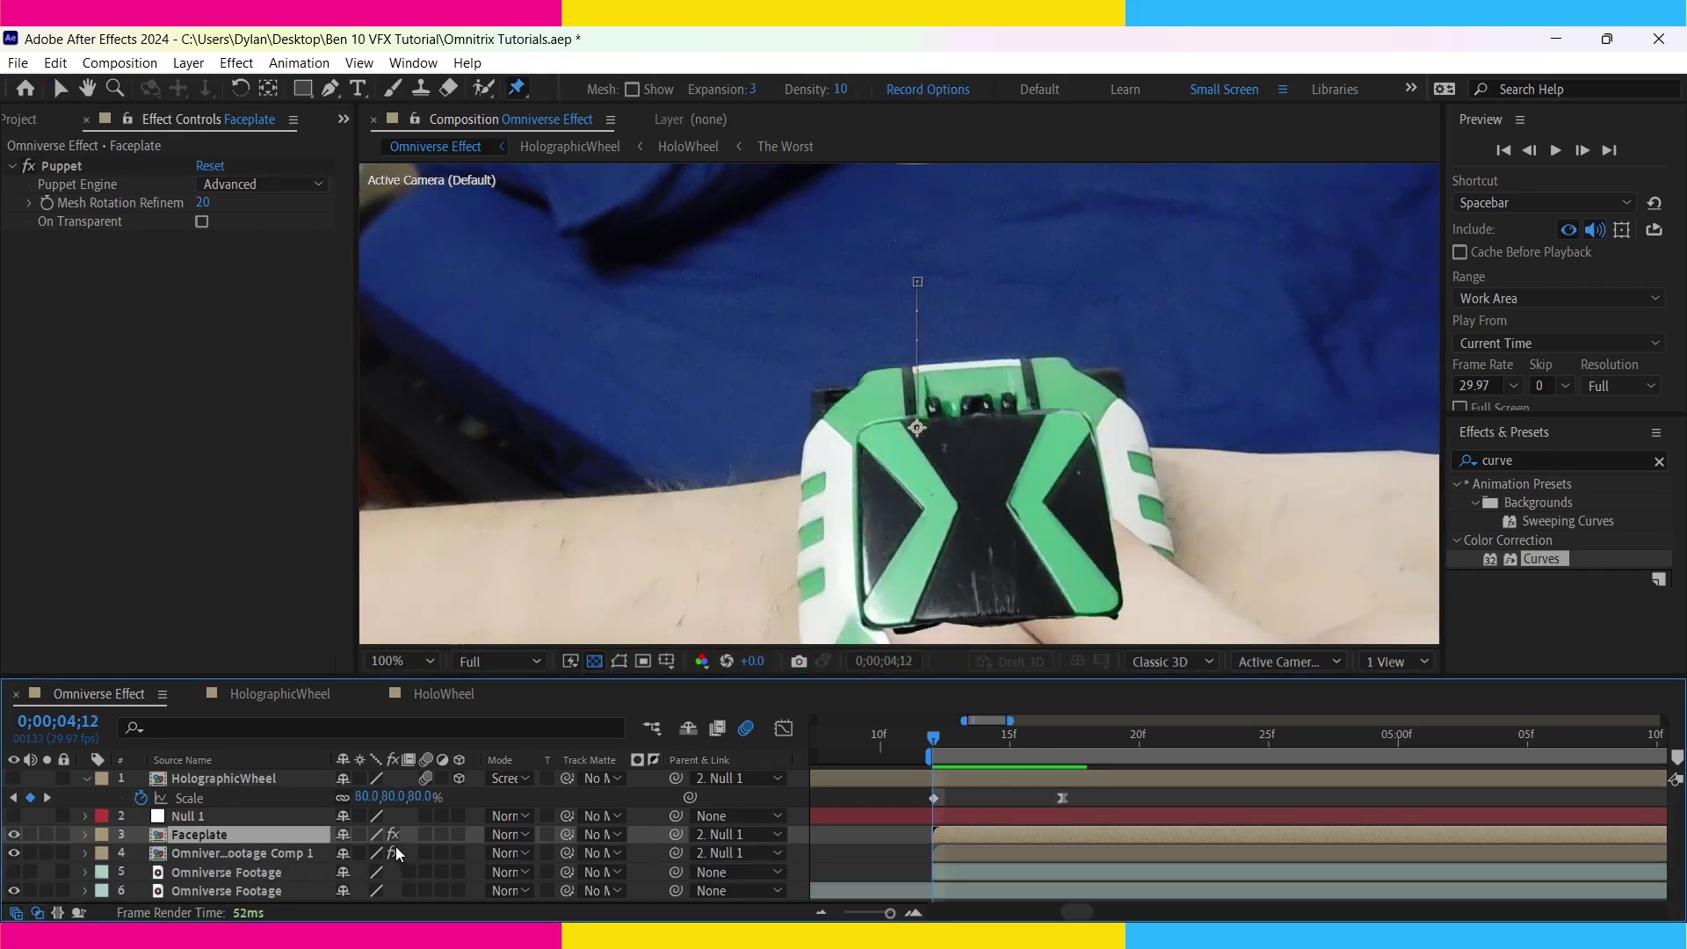
{"action": "key", "text": "t"}
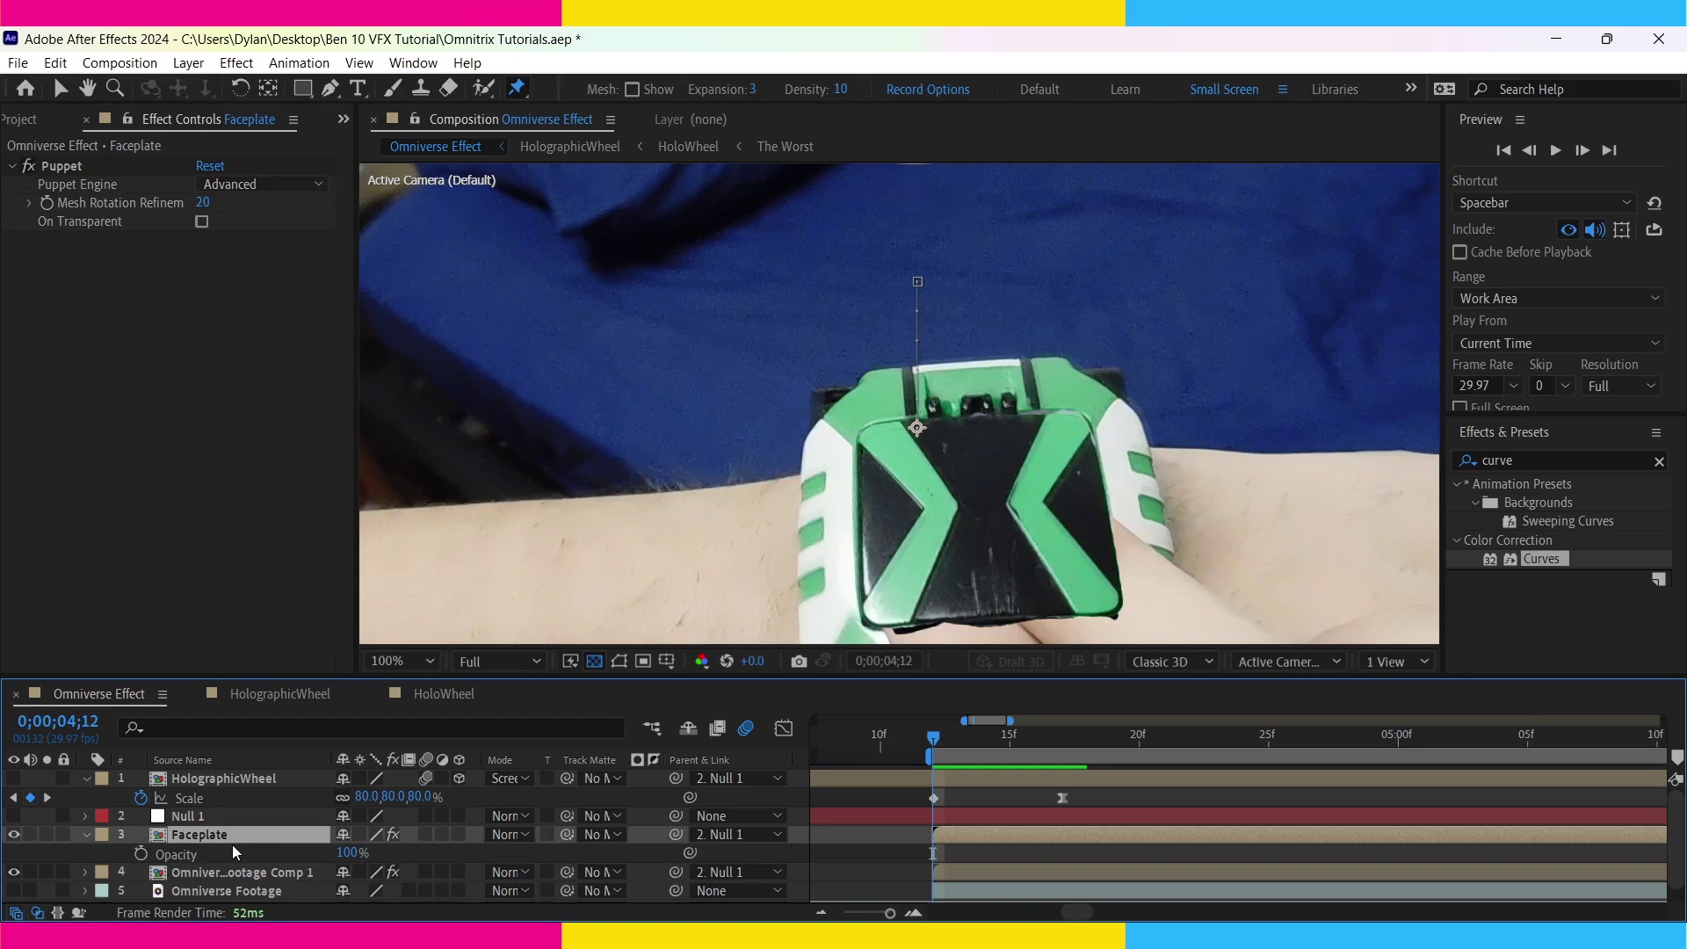
{"action": "left_click", "coordinate": [139, 854]}
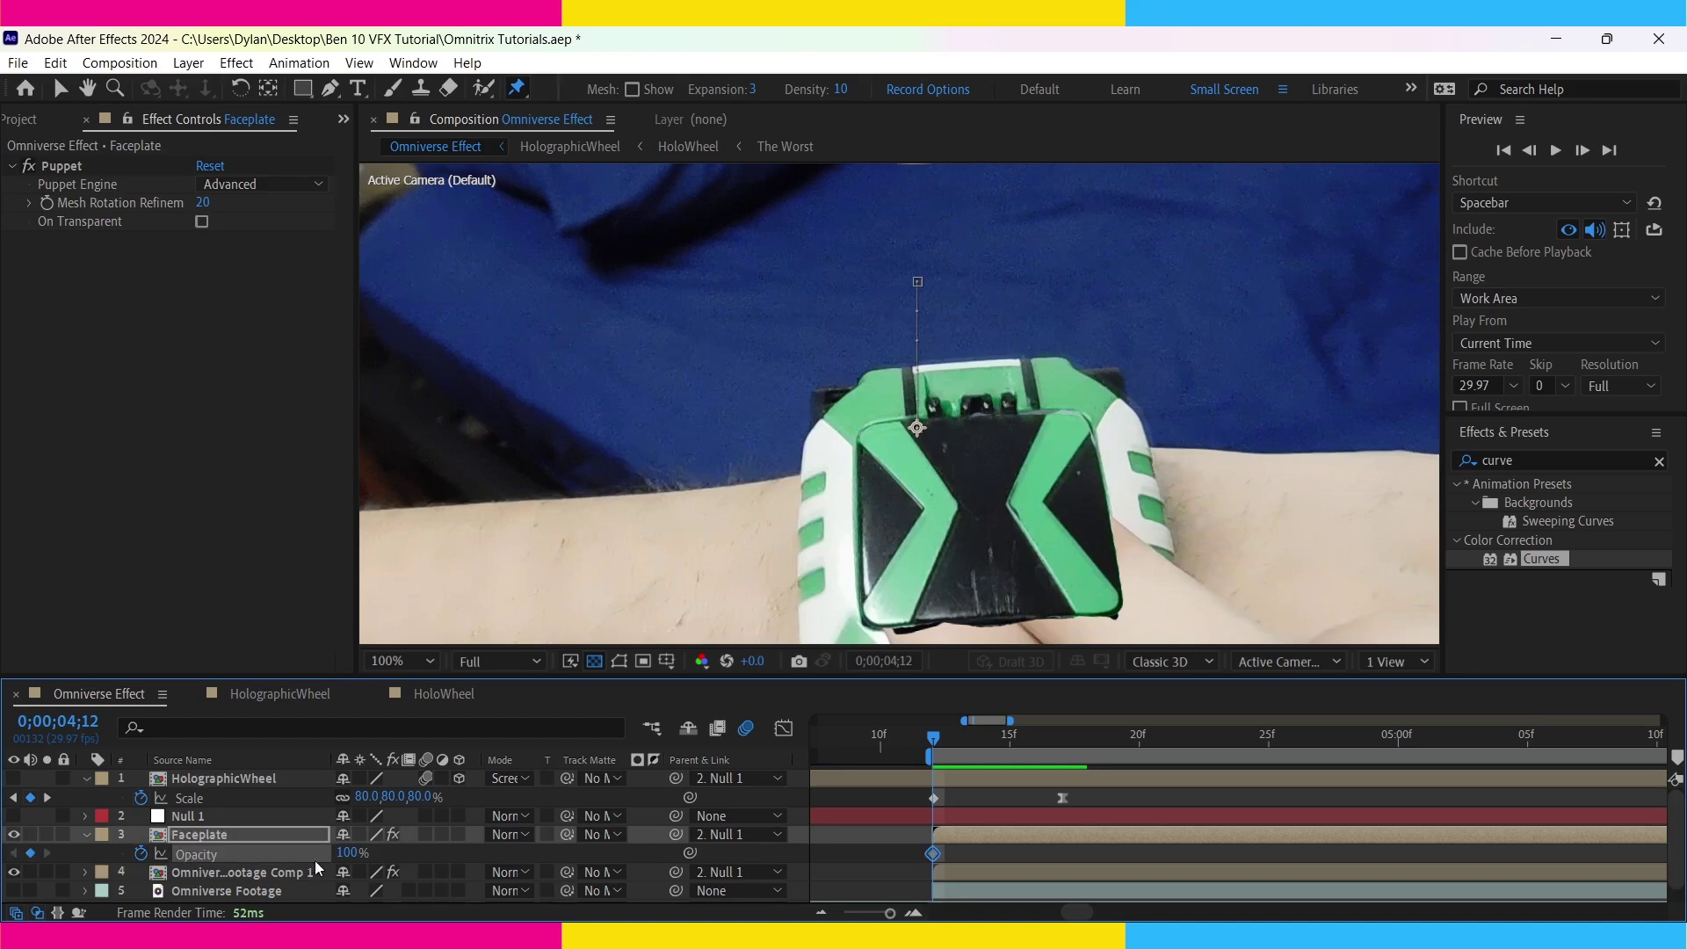
- Set the Faceplate layer's opacity to 0% at 0;00;04;17
{"action": "key", "text": "Page_Down"}
{"action": "key", "text": "Page_Down"}
{"action": "key", "text": "Page_Down"}
{"action": "key", "text": "Page_Down"}
{"action": "key", "text": "Page_Down"}
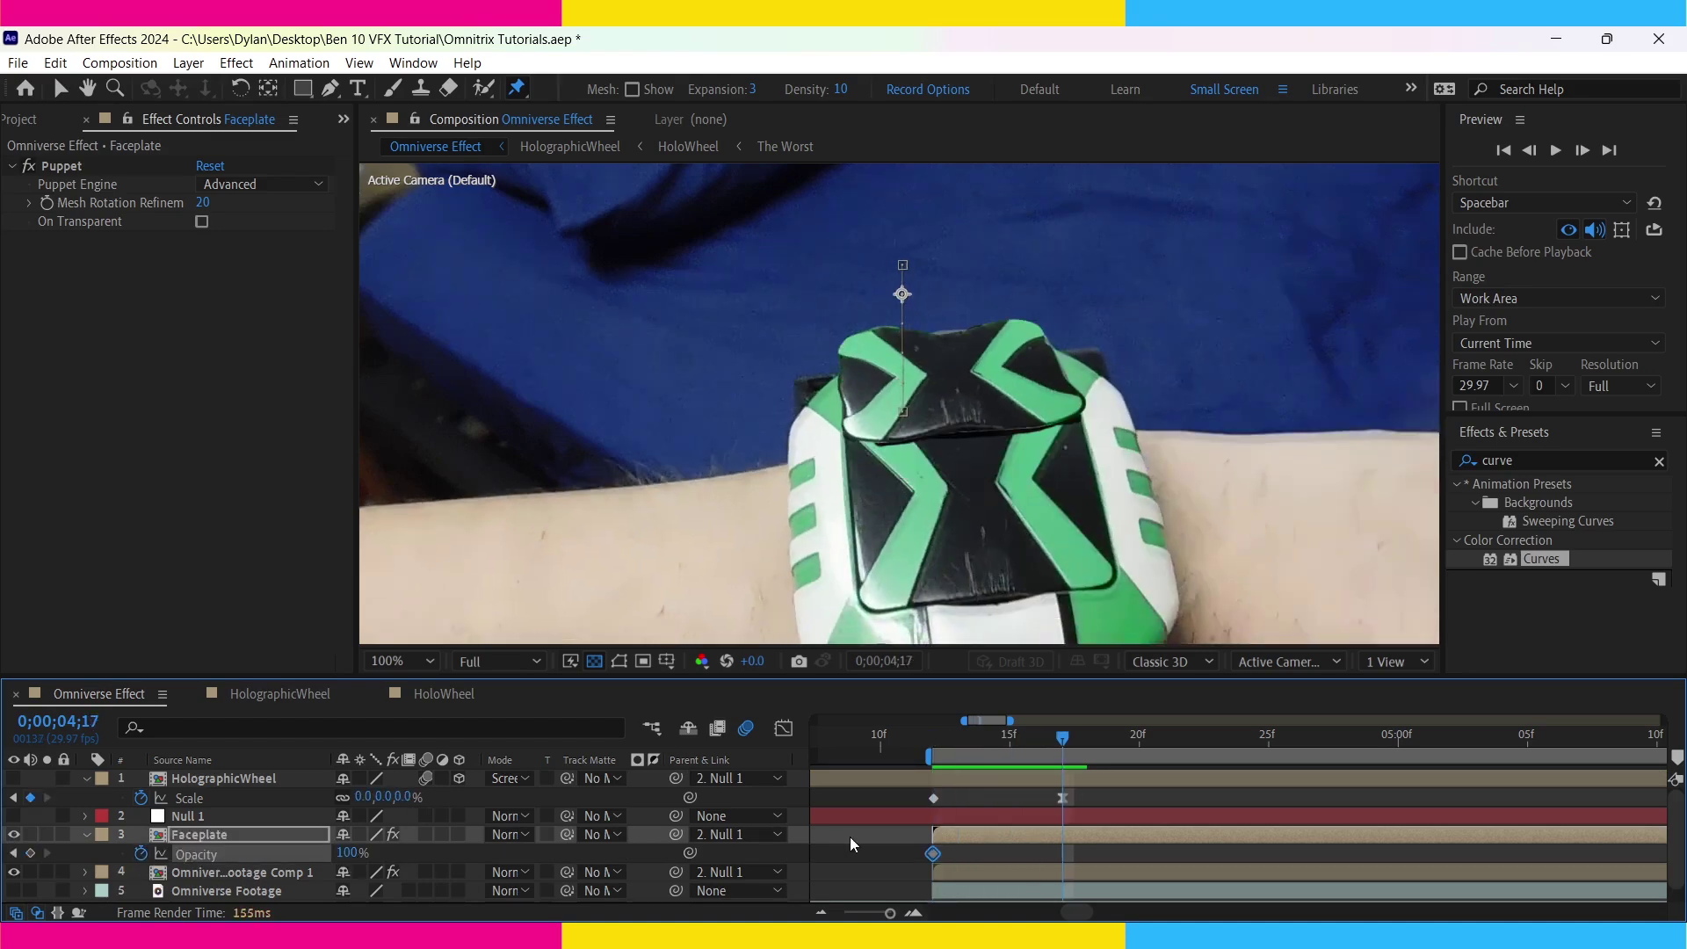
{"action": "left_click", "coordinate": [353, 854]}
{"action": "type", "text": "0"}
{"action": "key", "text": "Return"}
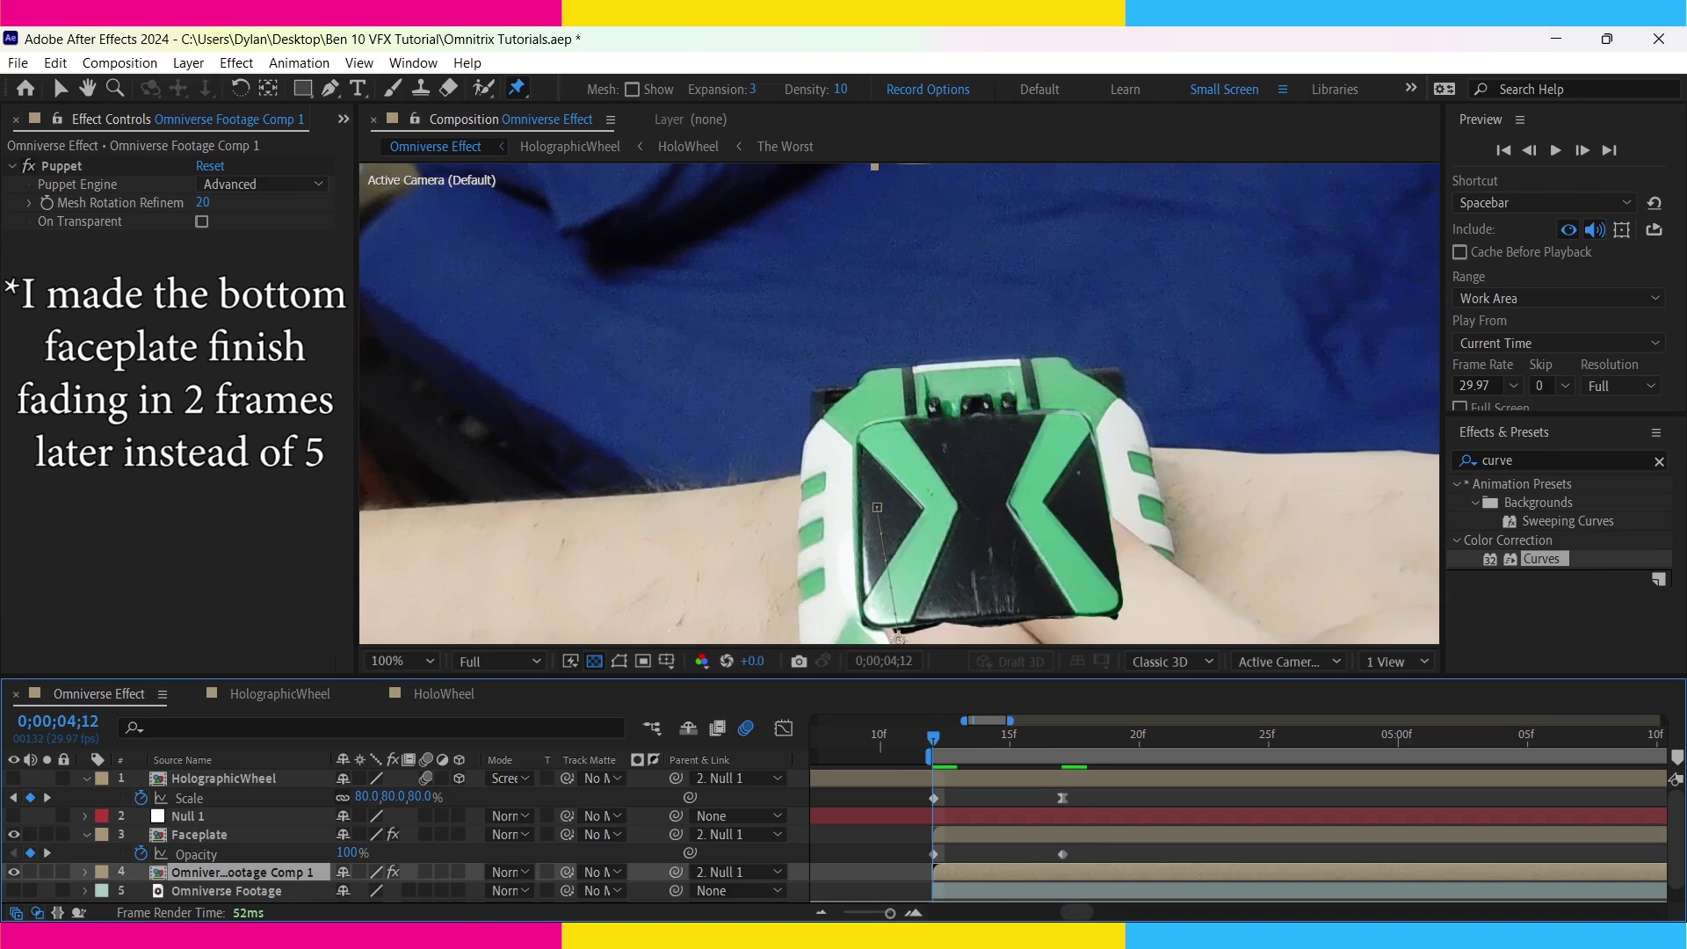
- Keyframe the raised-faceplate comp's opacity at 0% at 0;00;04;12
{"action": "key", "text": "t"}
{"action": "left_click", "coordinate": [138, 891]}
{"action": "left_click", "coordinate": [341, 891]}
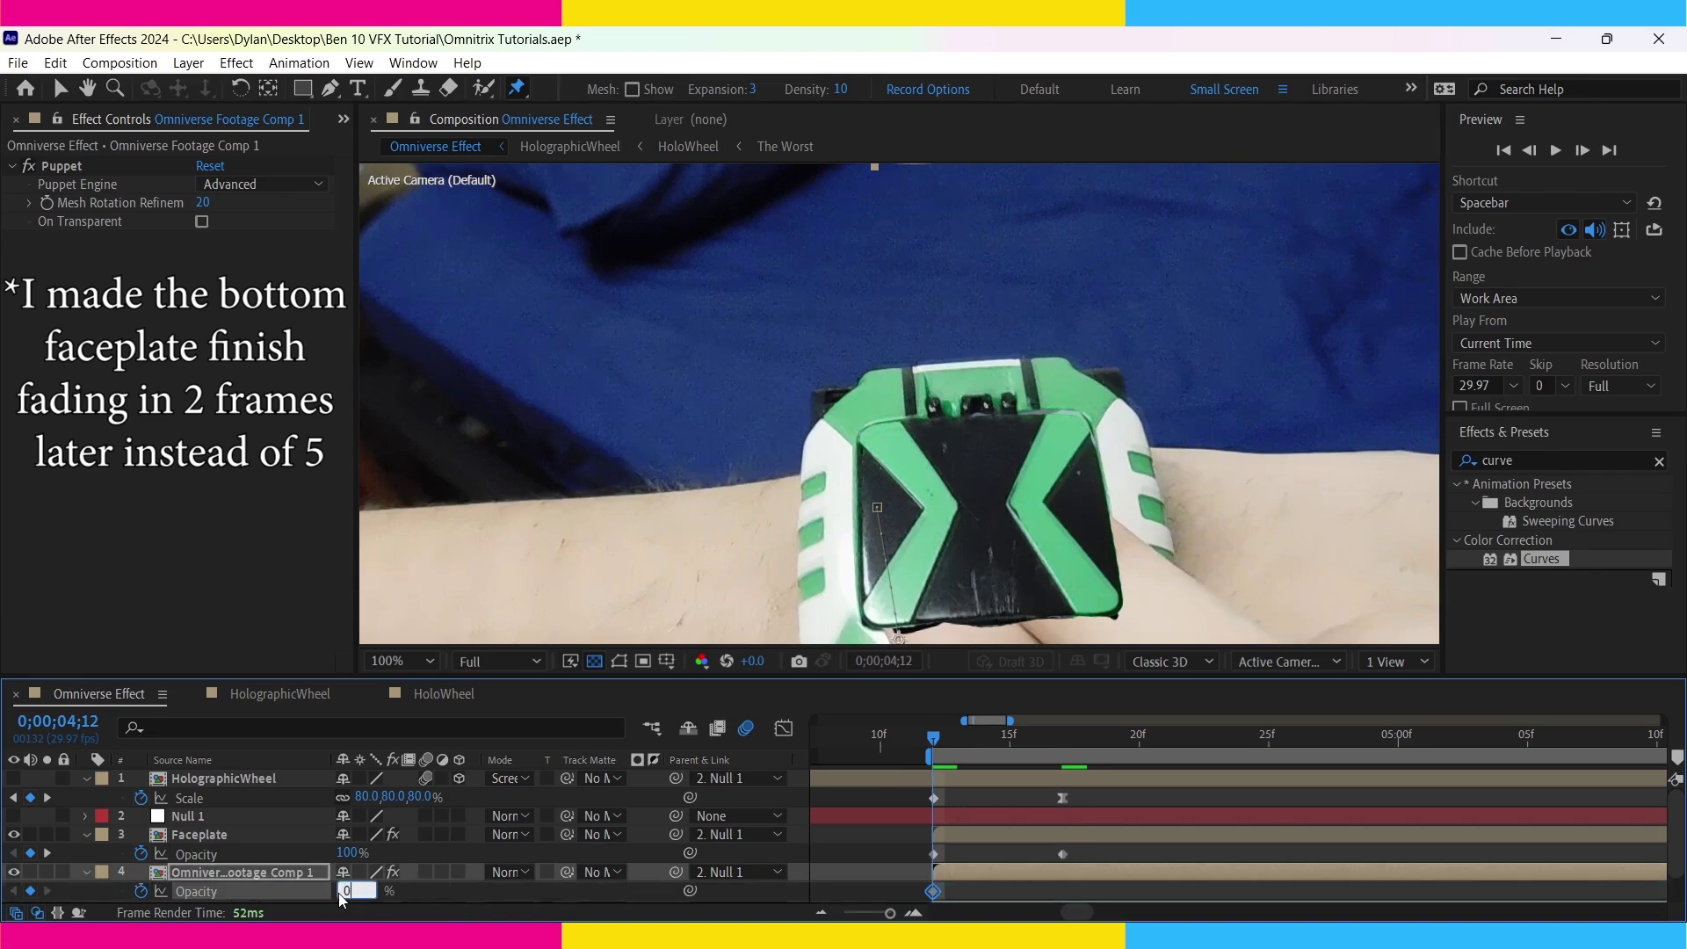
{"action": "key", "text": "Return"}
- Set the raised-faceplate comp's opacity to 100% at 0;00;04;14
{"action": "key", "text": "Page_Down"}
{"action": "key", "text": "Page_Down"}
{"action": "key", "text": "Page_Down"}
{"action": "key", "text": "Page_Down"}
{"action": "key", "text": "Page_Down"}
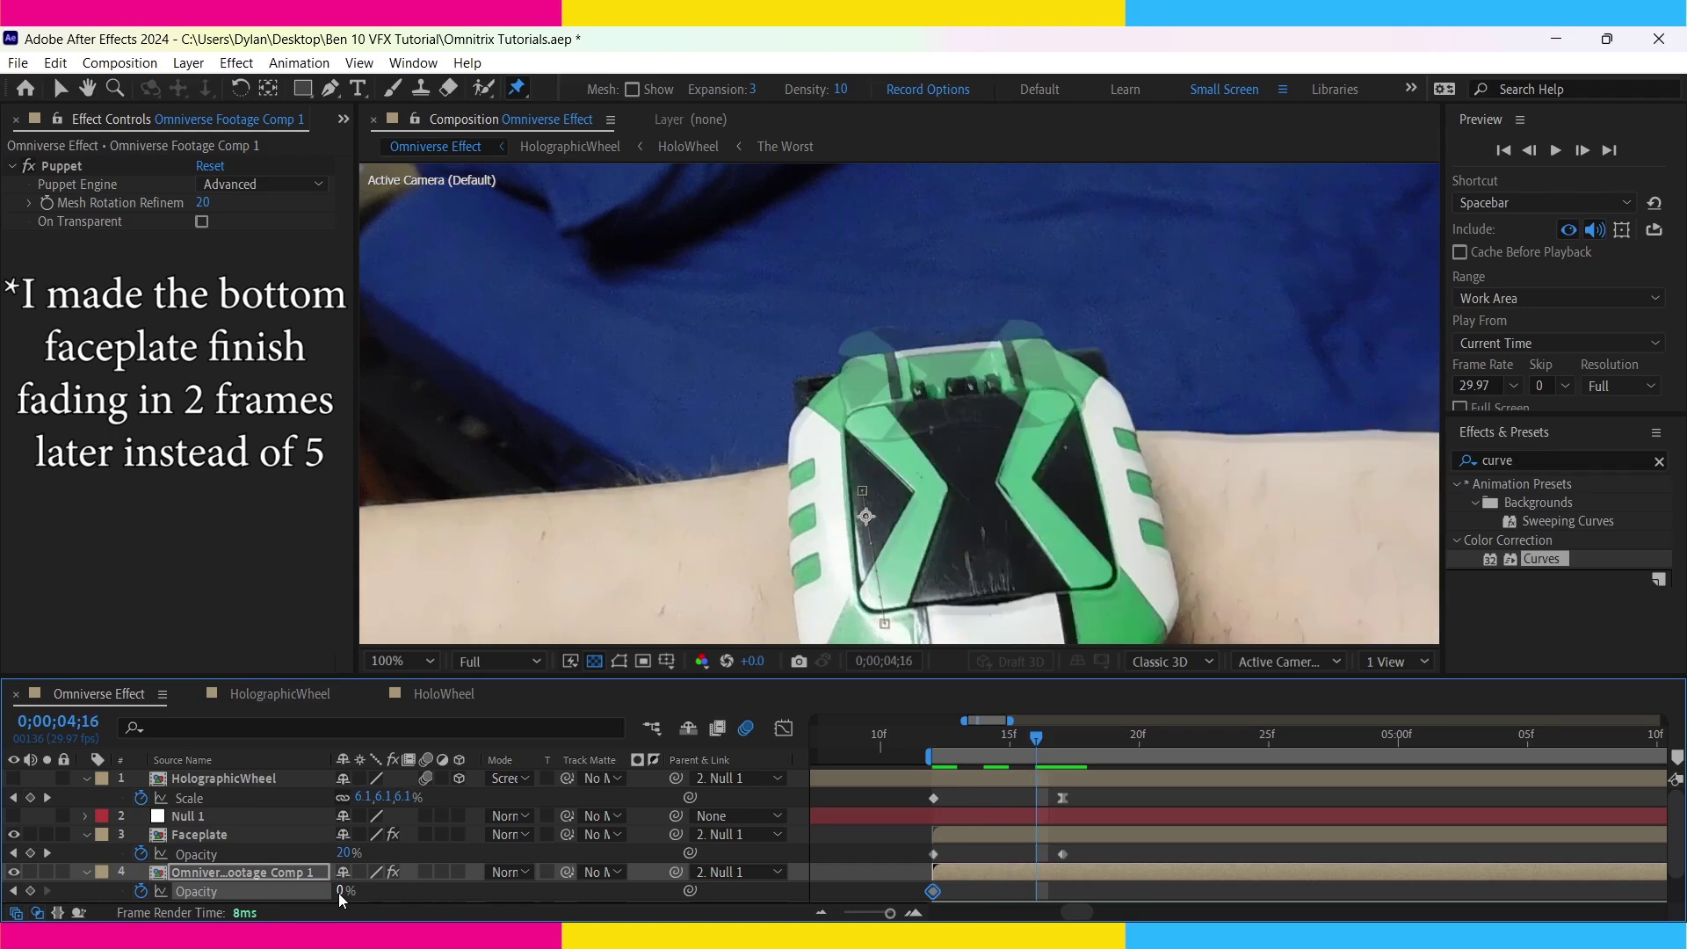
{"action": "key", "text": "Page_Up"}
{"action": "key", "text": "Page_Up"}
{"action": "key", "text": "Page_Up"}
{"action": "left_click_drag", "start_coordinate": [338, 890], "coordinate": [425, 875]}
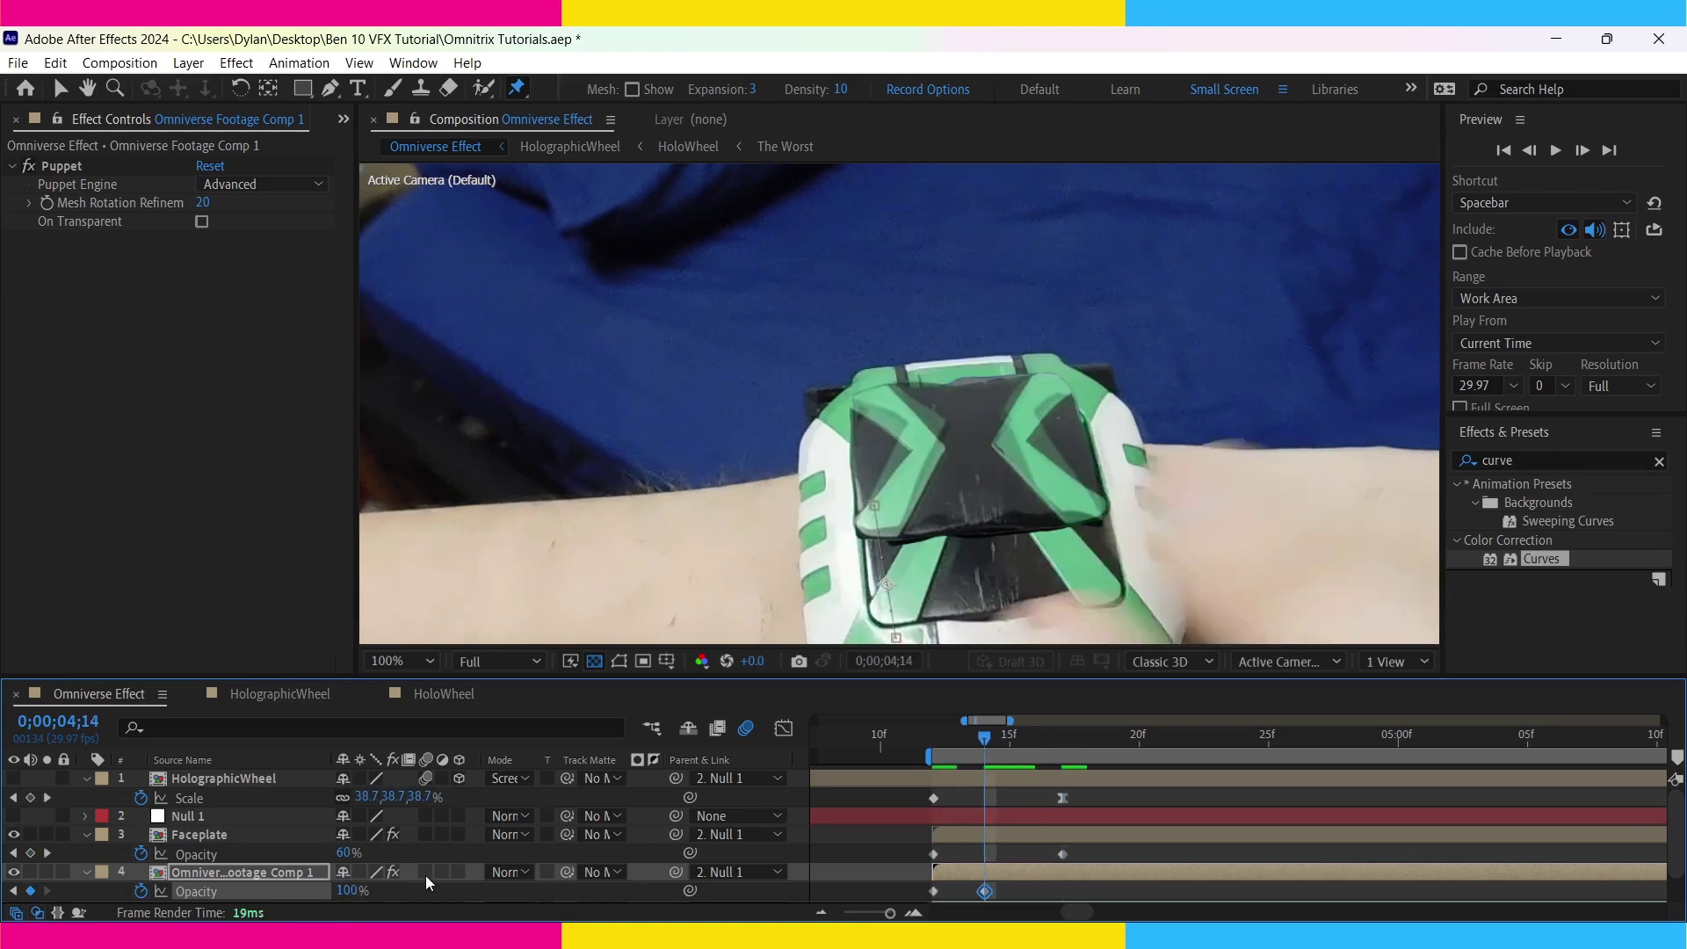
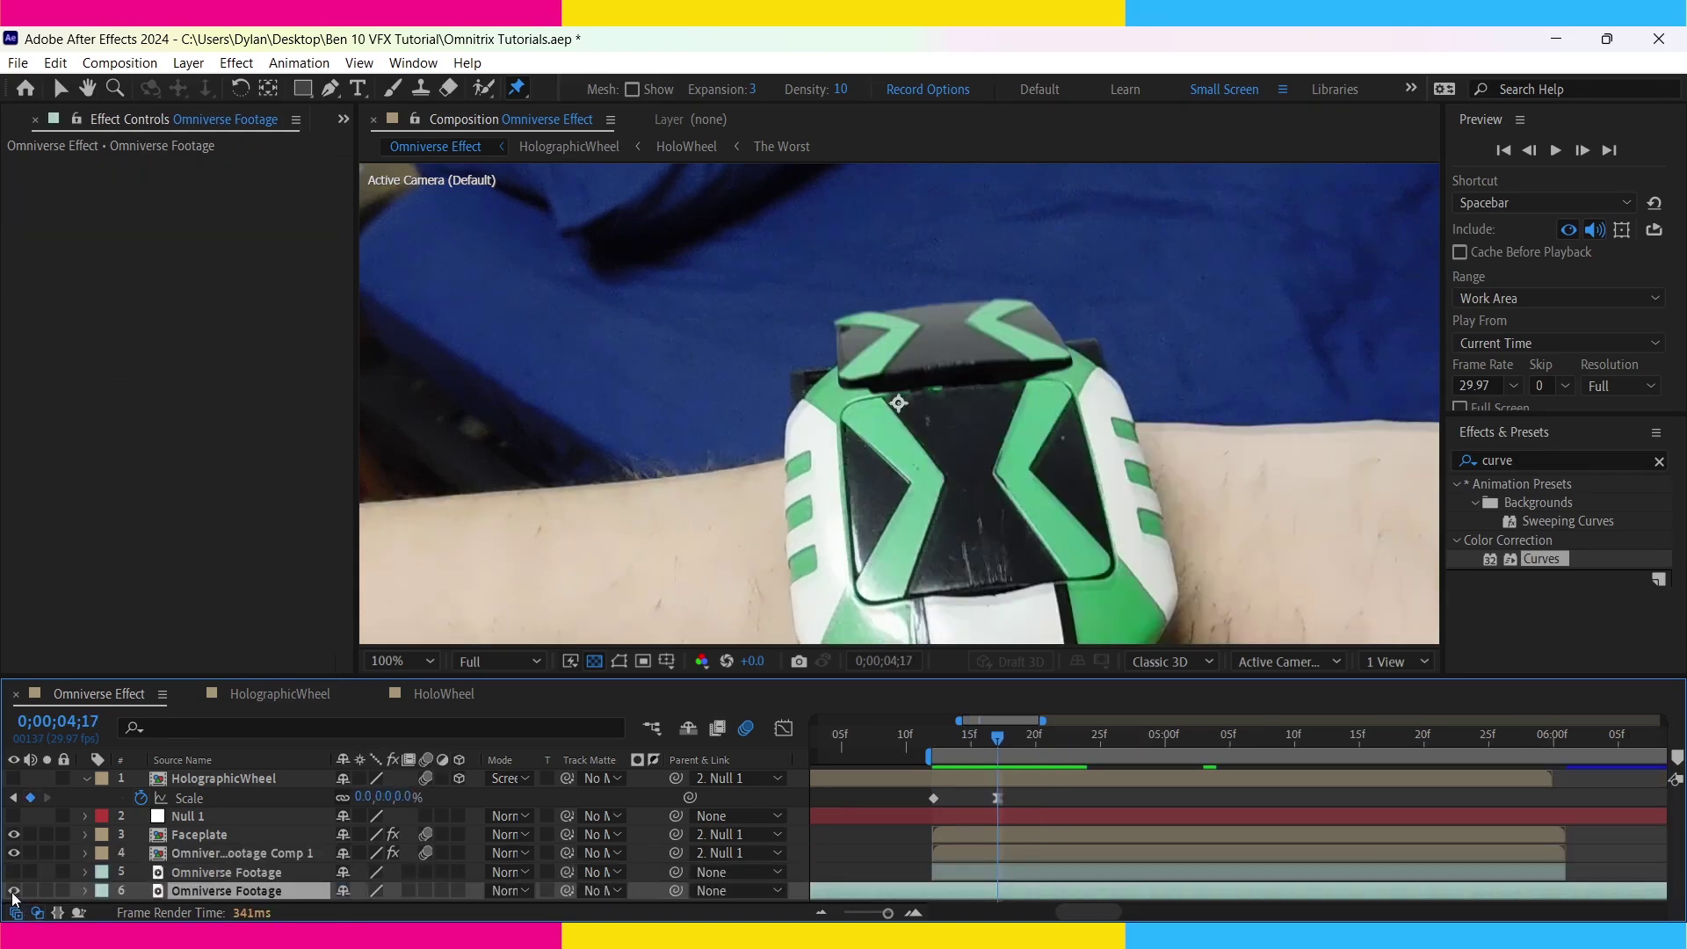
- Split the bottom Omniverse Footage layer at 0;00;04;12
{"action": "left_click", "coordinate": [13, 892]}
{"action": "key", "text": "Page_Up"}
{"action": "key", "text": "Page_Up"}
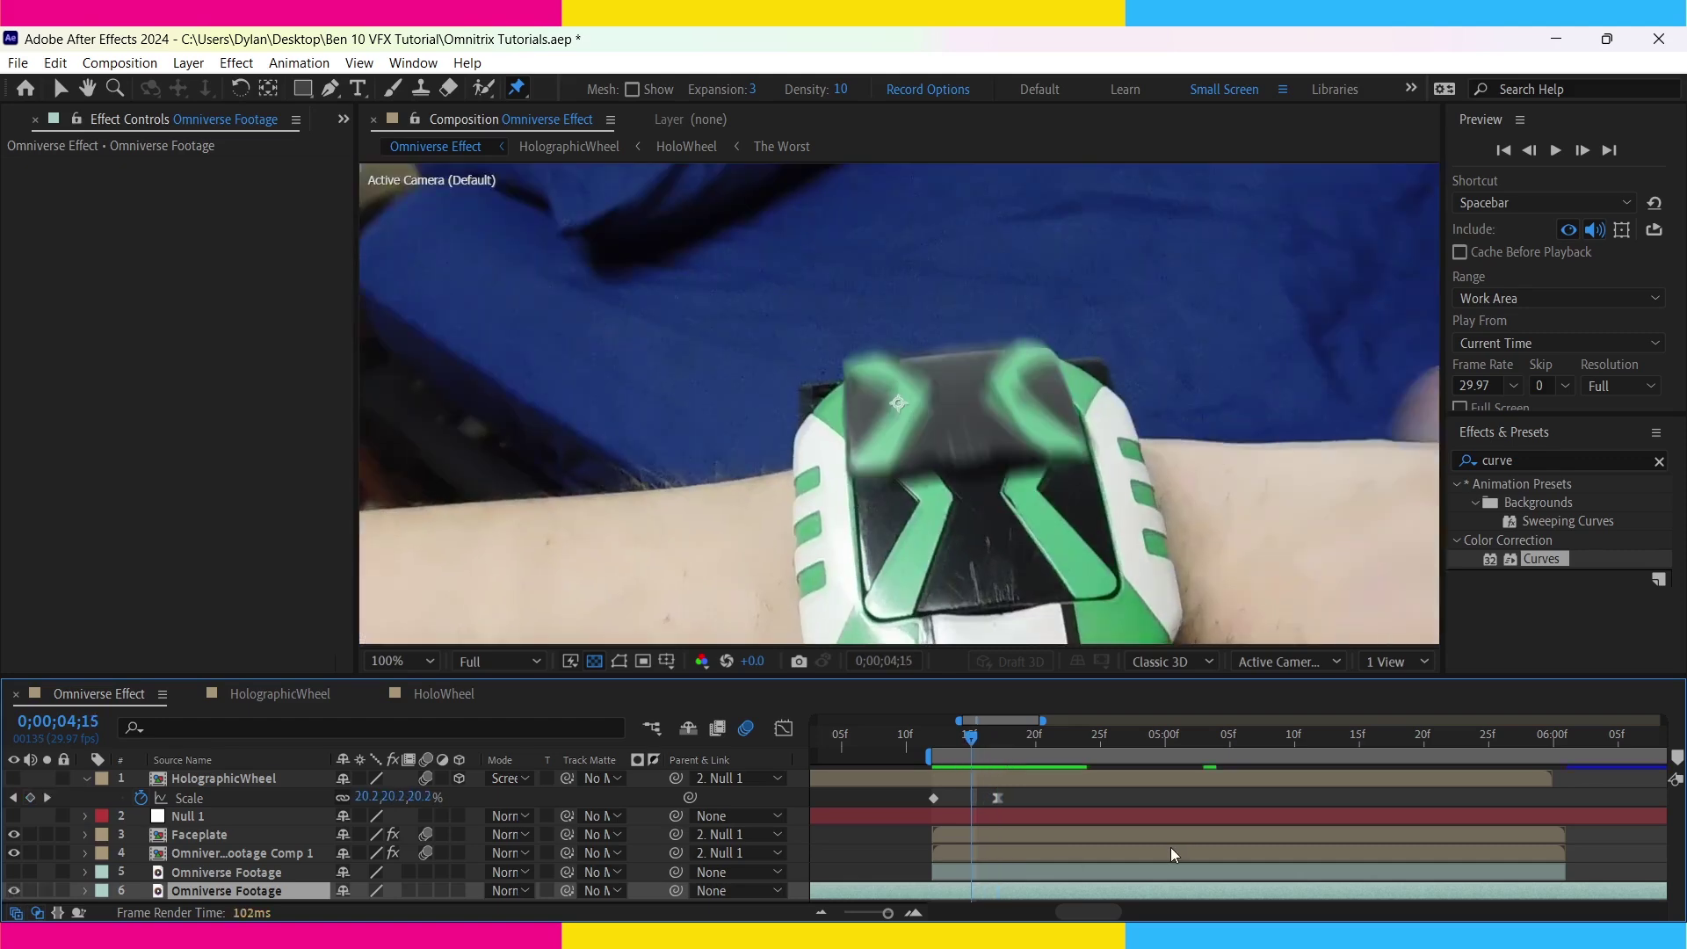
{"action": "key", "text": "Page_Up"}
{"action": "key", "text": "Page_Up"}
{"action": "key", "text": "Page_Up"}
{"action": "key", "text": "ctrl+shift+d"}
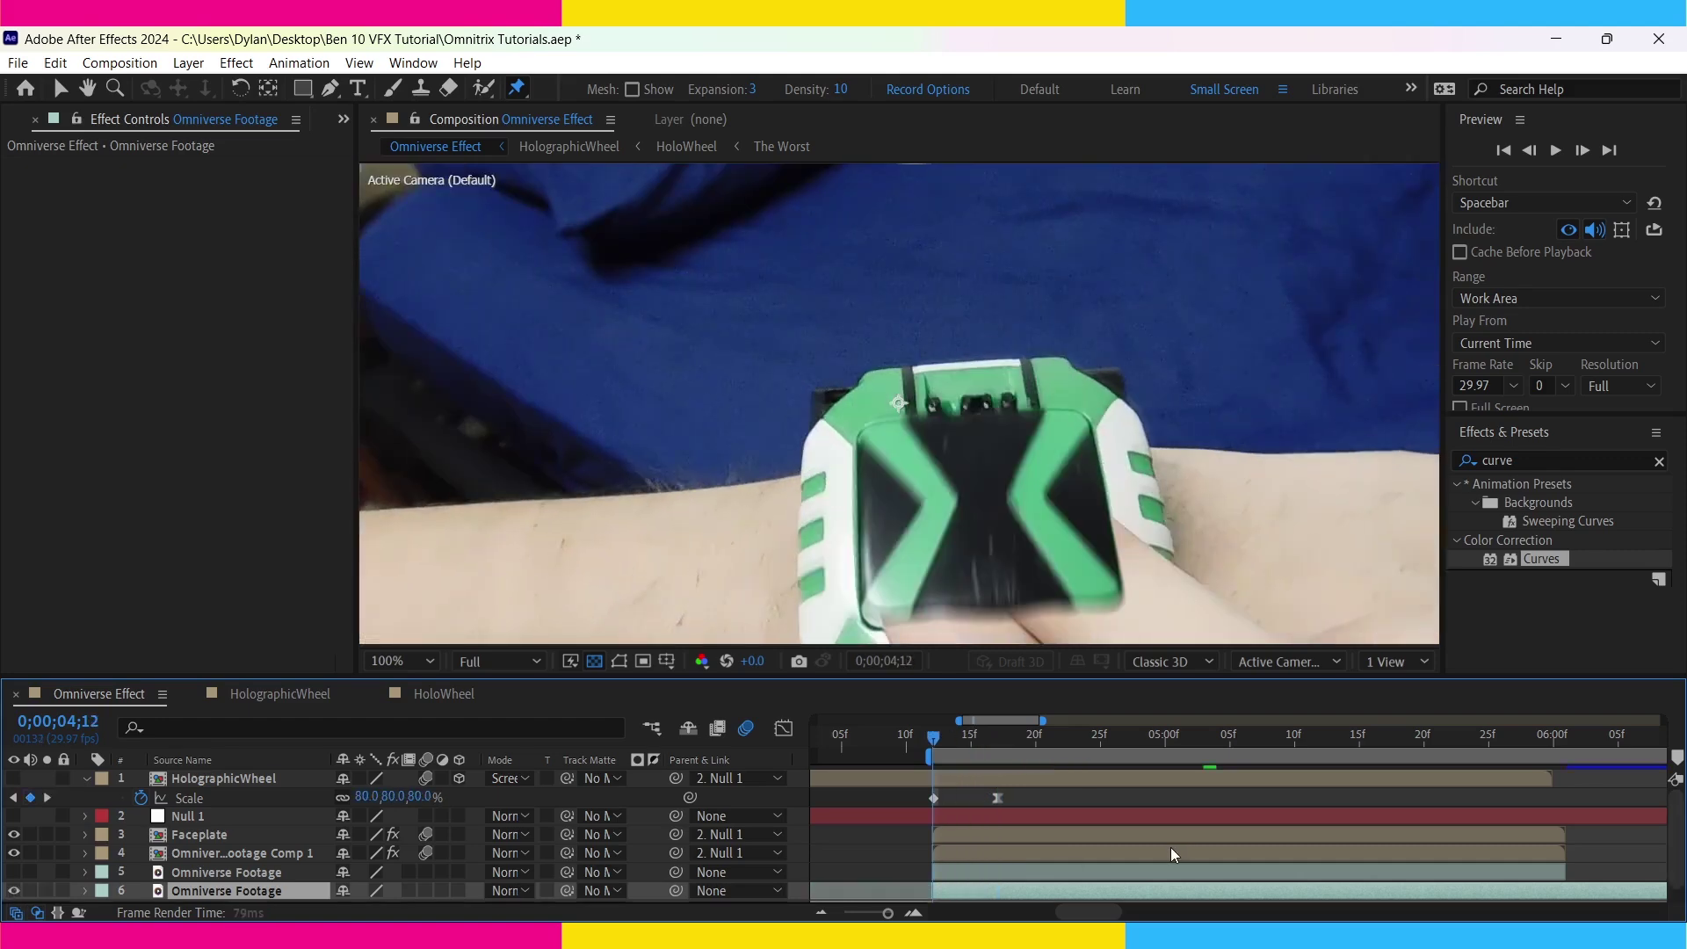
- Roto Brush the watch's closed faceplate on the split footage layer from 0;00;04;12 and freeze the propagated matte
{"action": "scroll", "coordinate": [1170, 847], "scroll_direction": "down", "scroll_amount": 1}
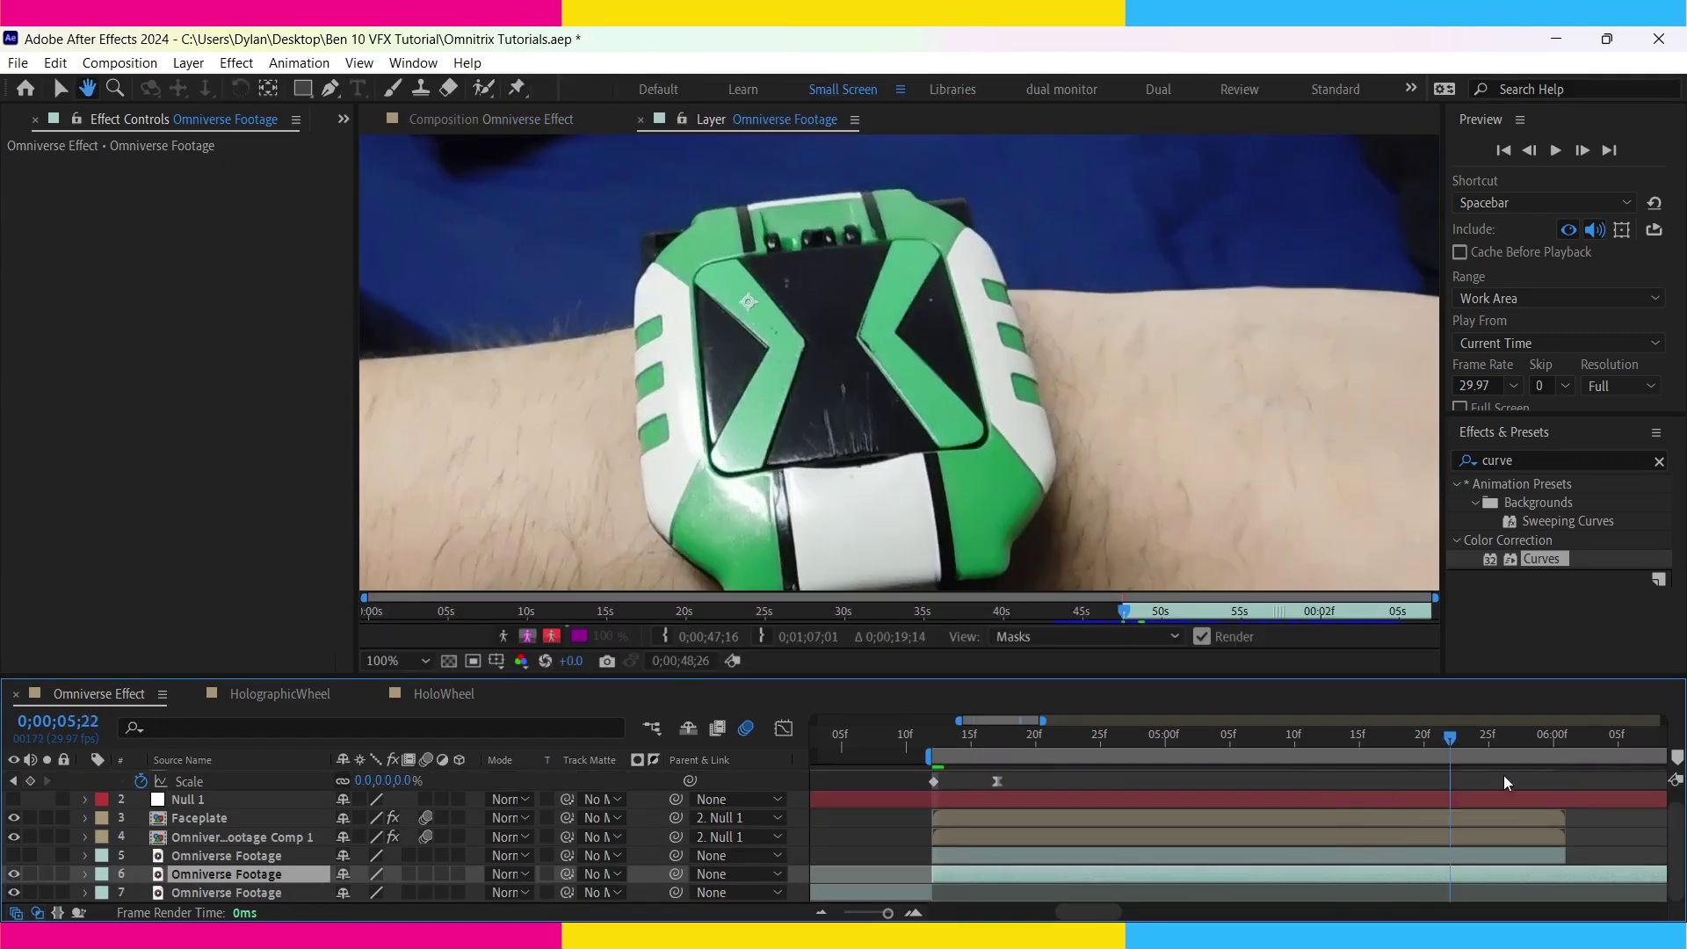
{"action": "left_click_drag", "start_coordinate": [936, 732], "coordinate": [1537, 738]}
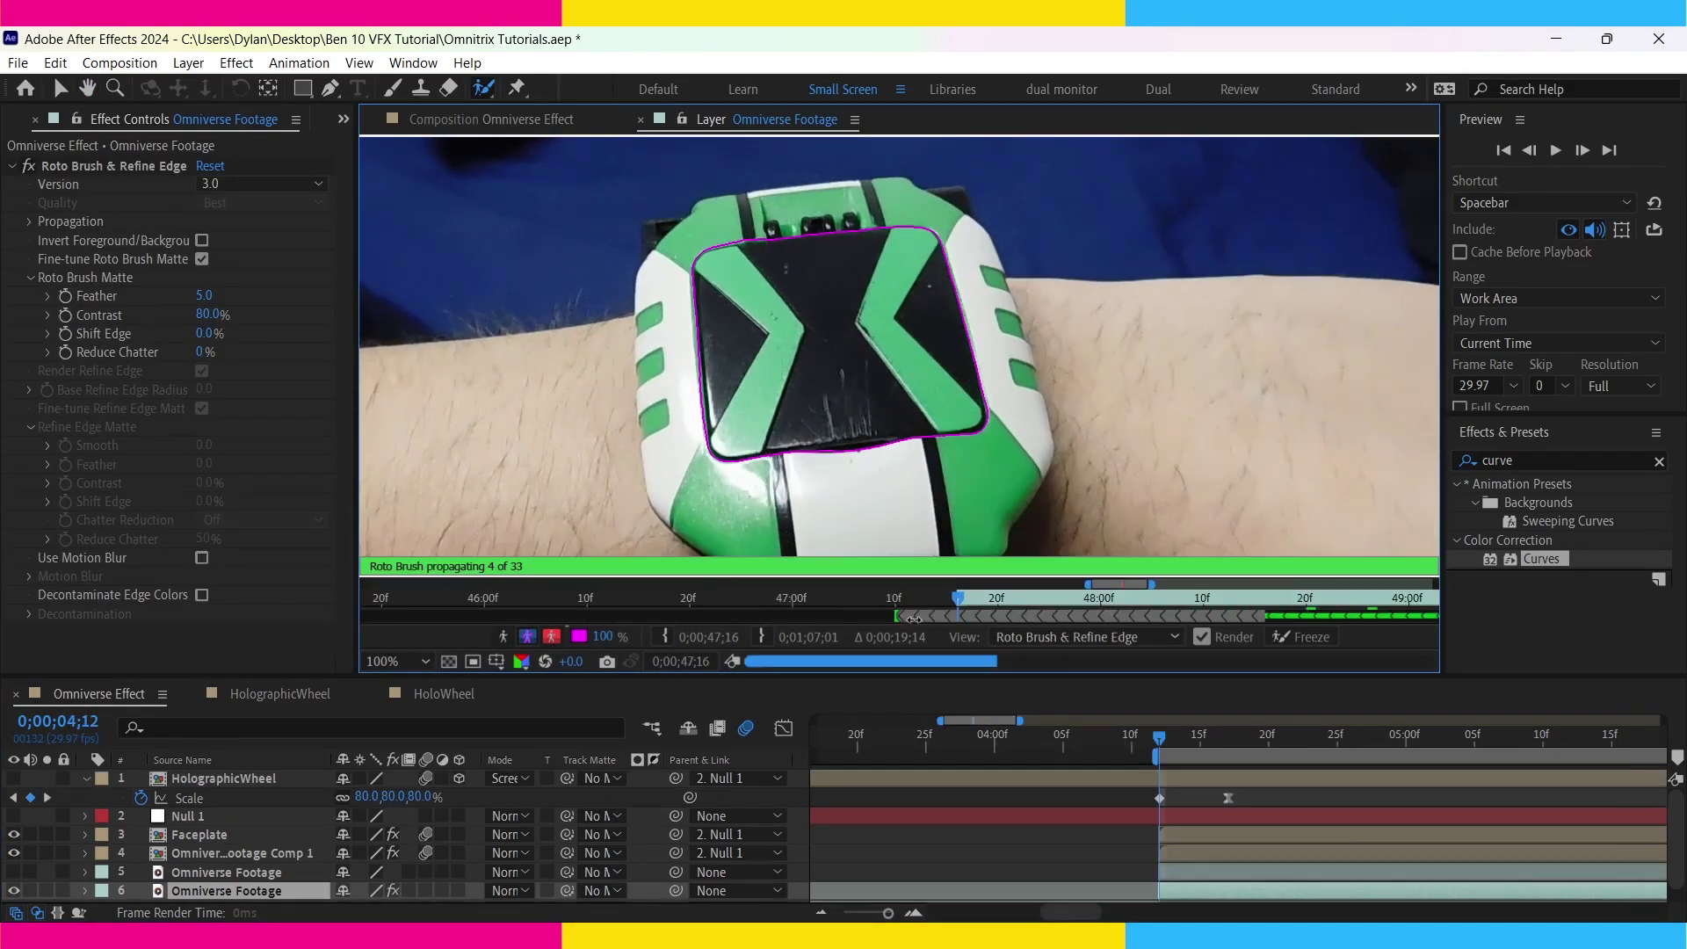
{"action": "left_click_drag", "start_coordinate": [962, 303], "coordinate": [984, 384]}
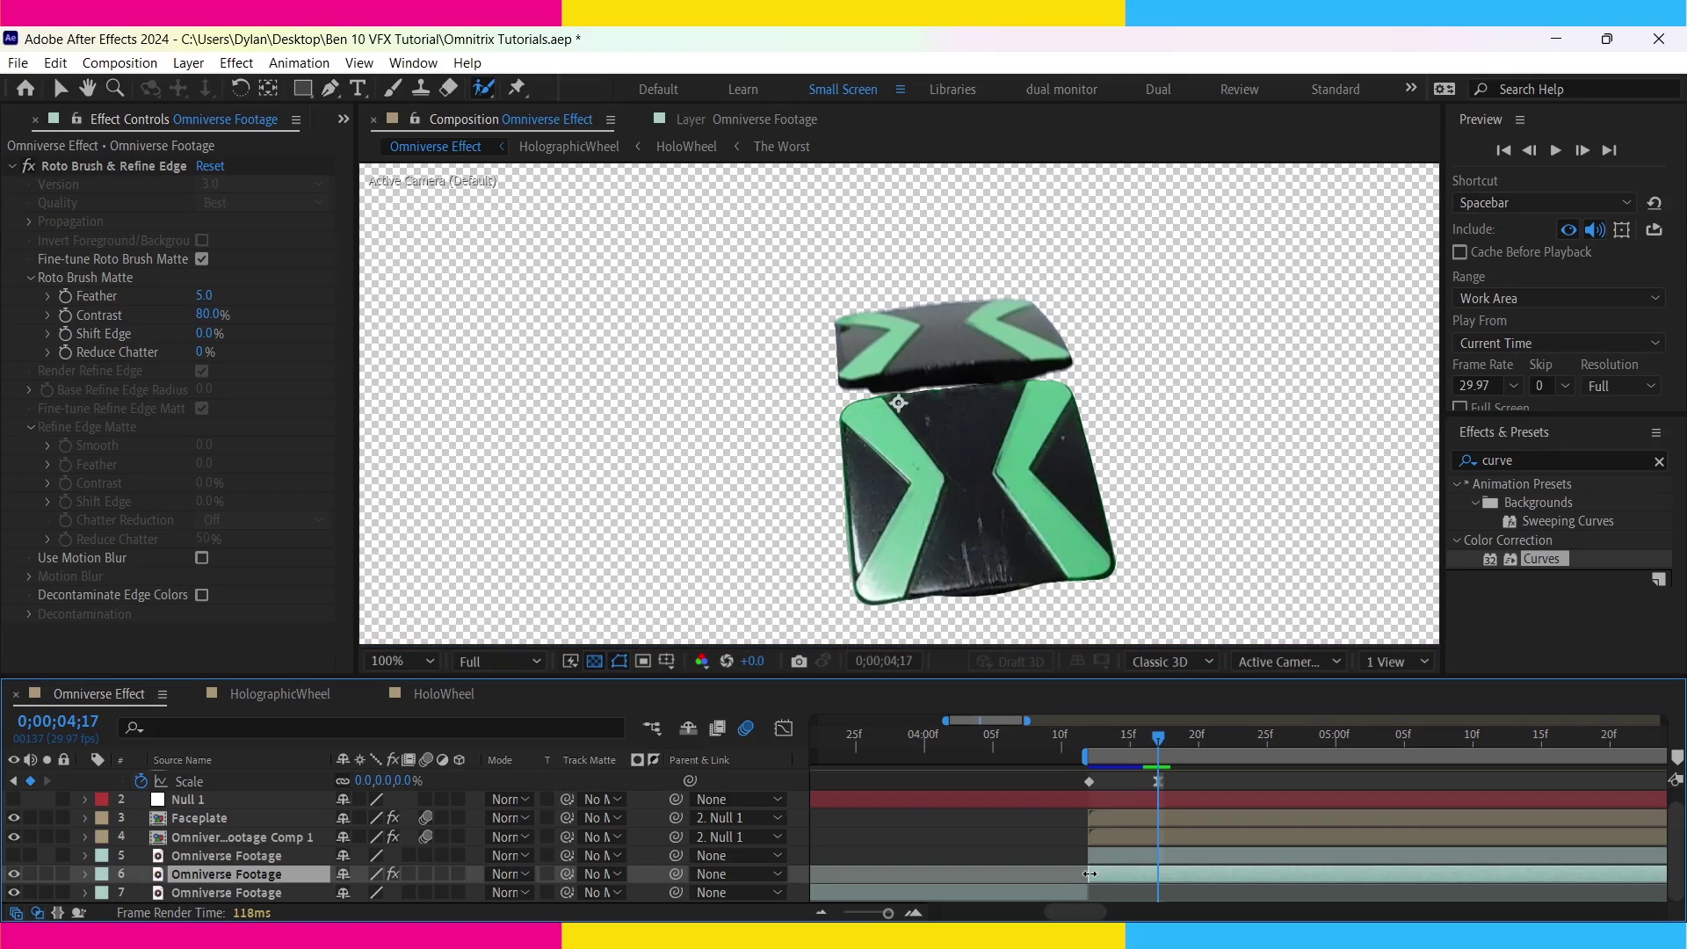
- Duplicate the rotoscoped footage layer and remove the Roto Brush & Refine Edge effect from the lower copy
{"action": "key", "text": "ctrl+d"}
{"action": "left_click", "coordinate": [879, 892]}
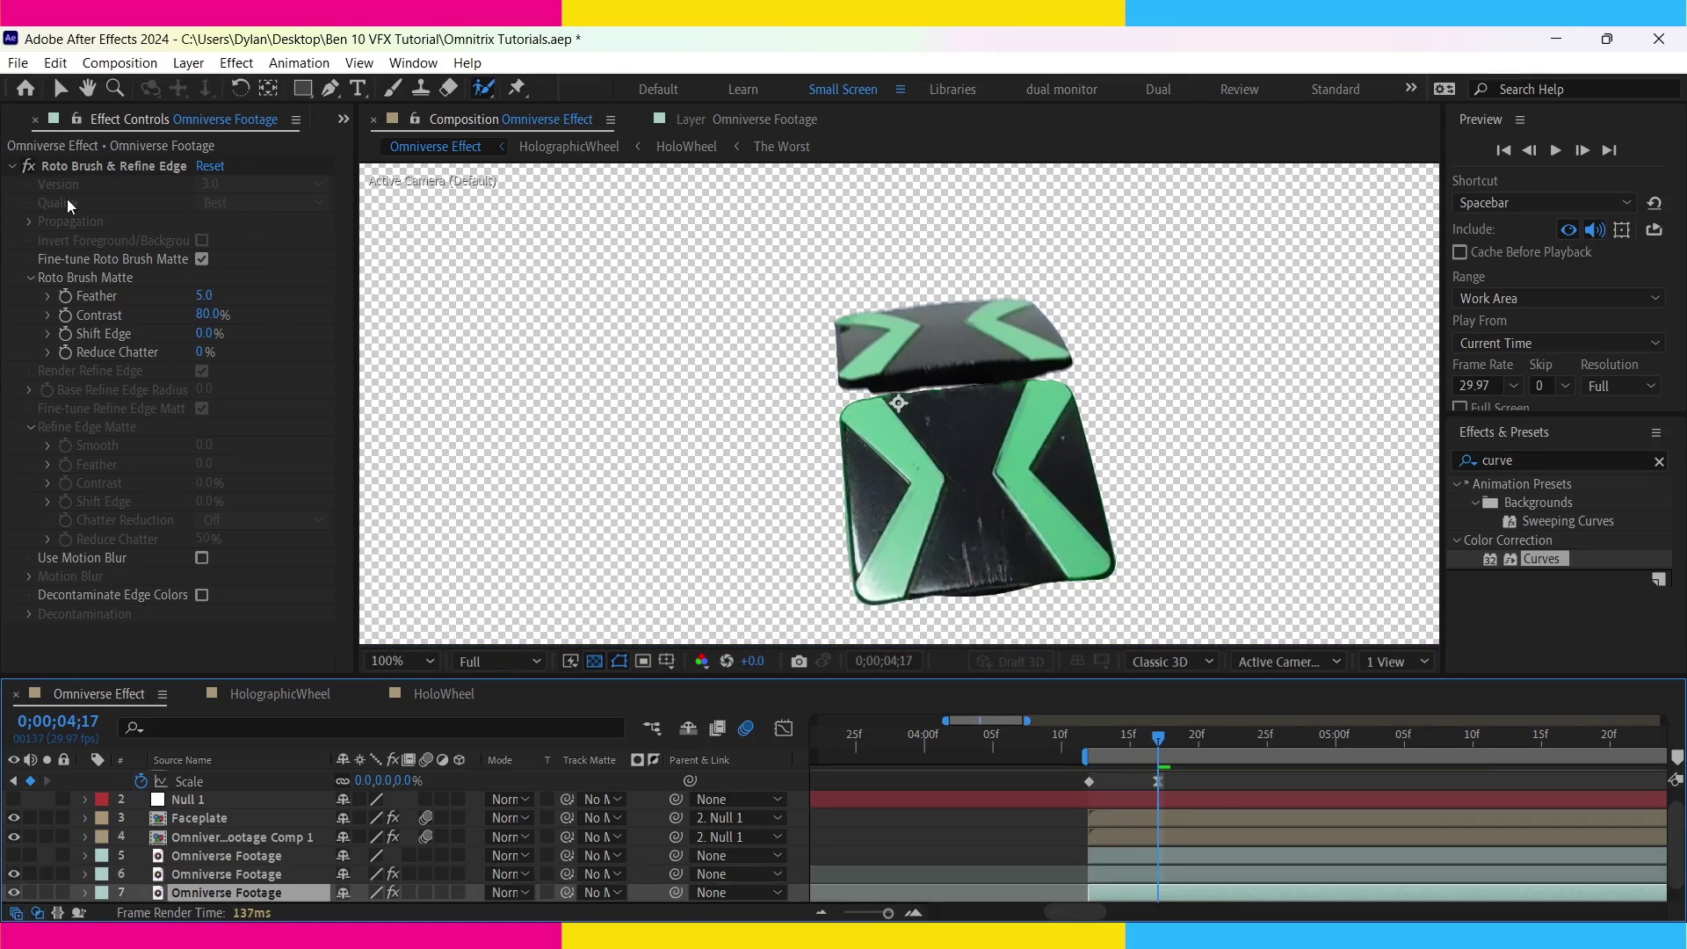
{"action": "left_click", "coordinate": [89, 165]}
{"action": "key", "text": "Delete"}
- Pre-compose the upper rotoscoped closed-faceplate footage layer
{"action": "key", "text": "ctrl+Up"}
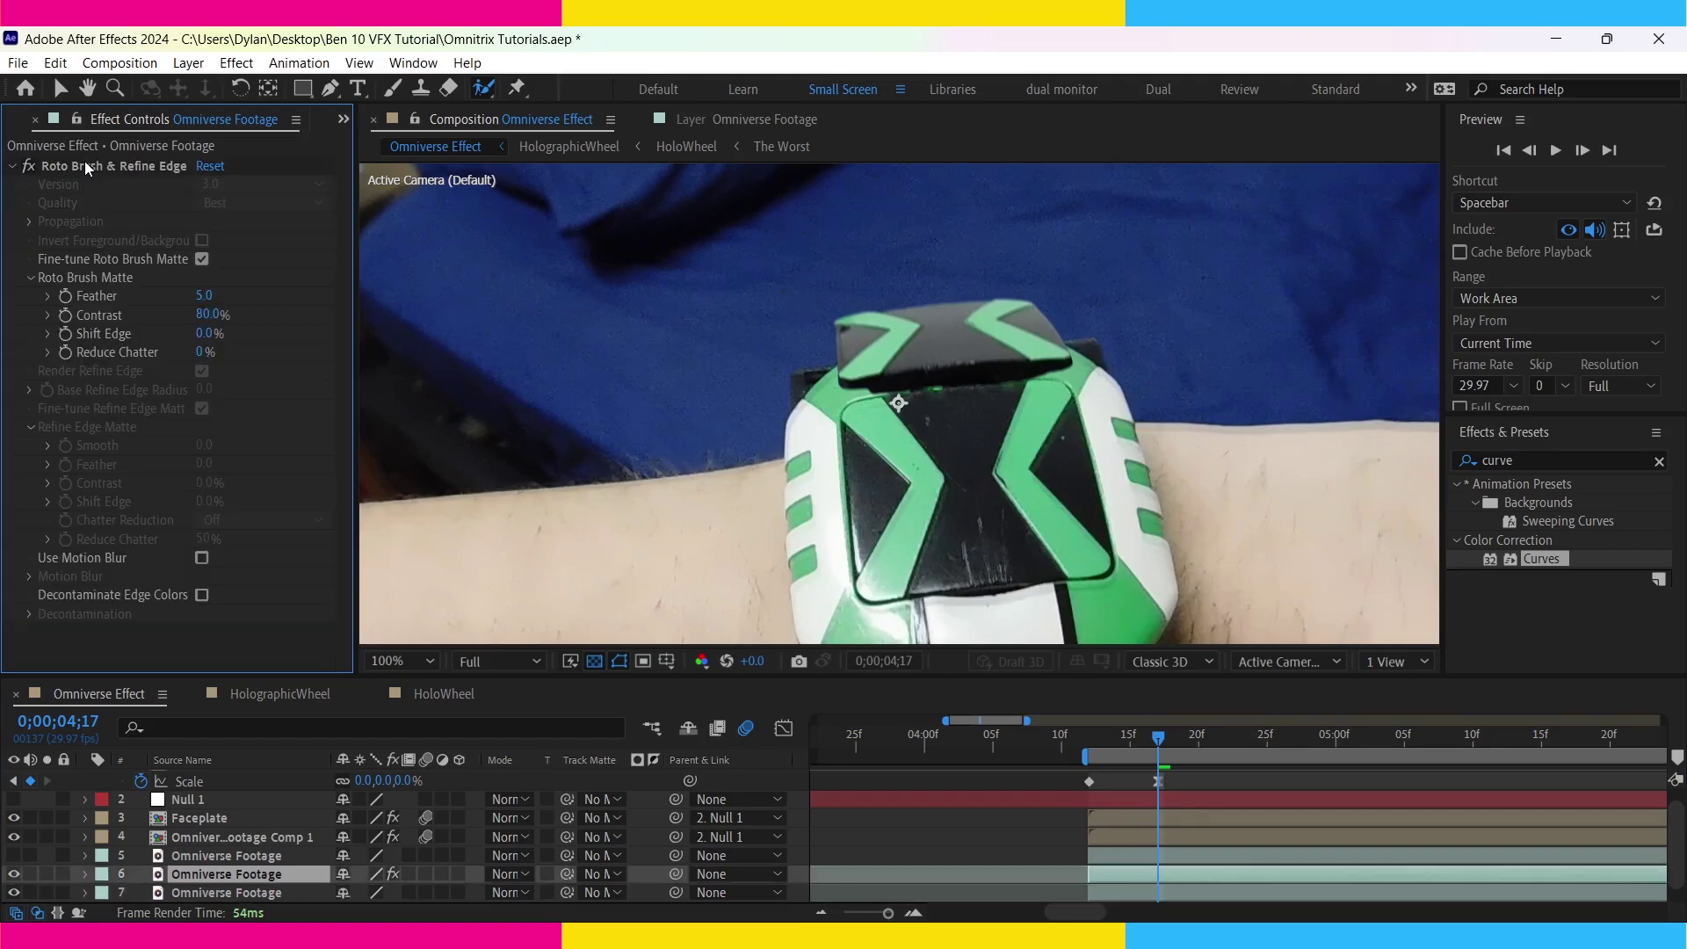
{"action": "key", "text": "ctrl+shift+c"}
{"action": "key", "text": "Return"}
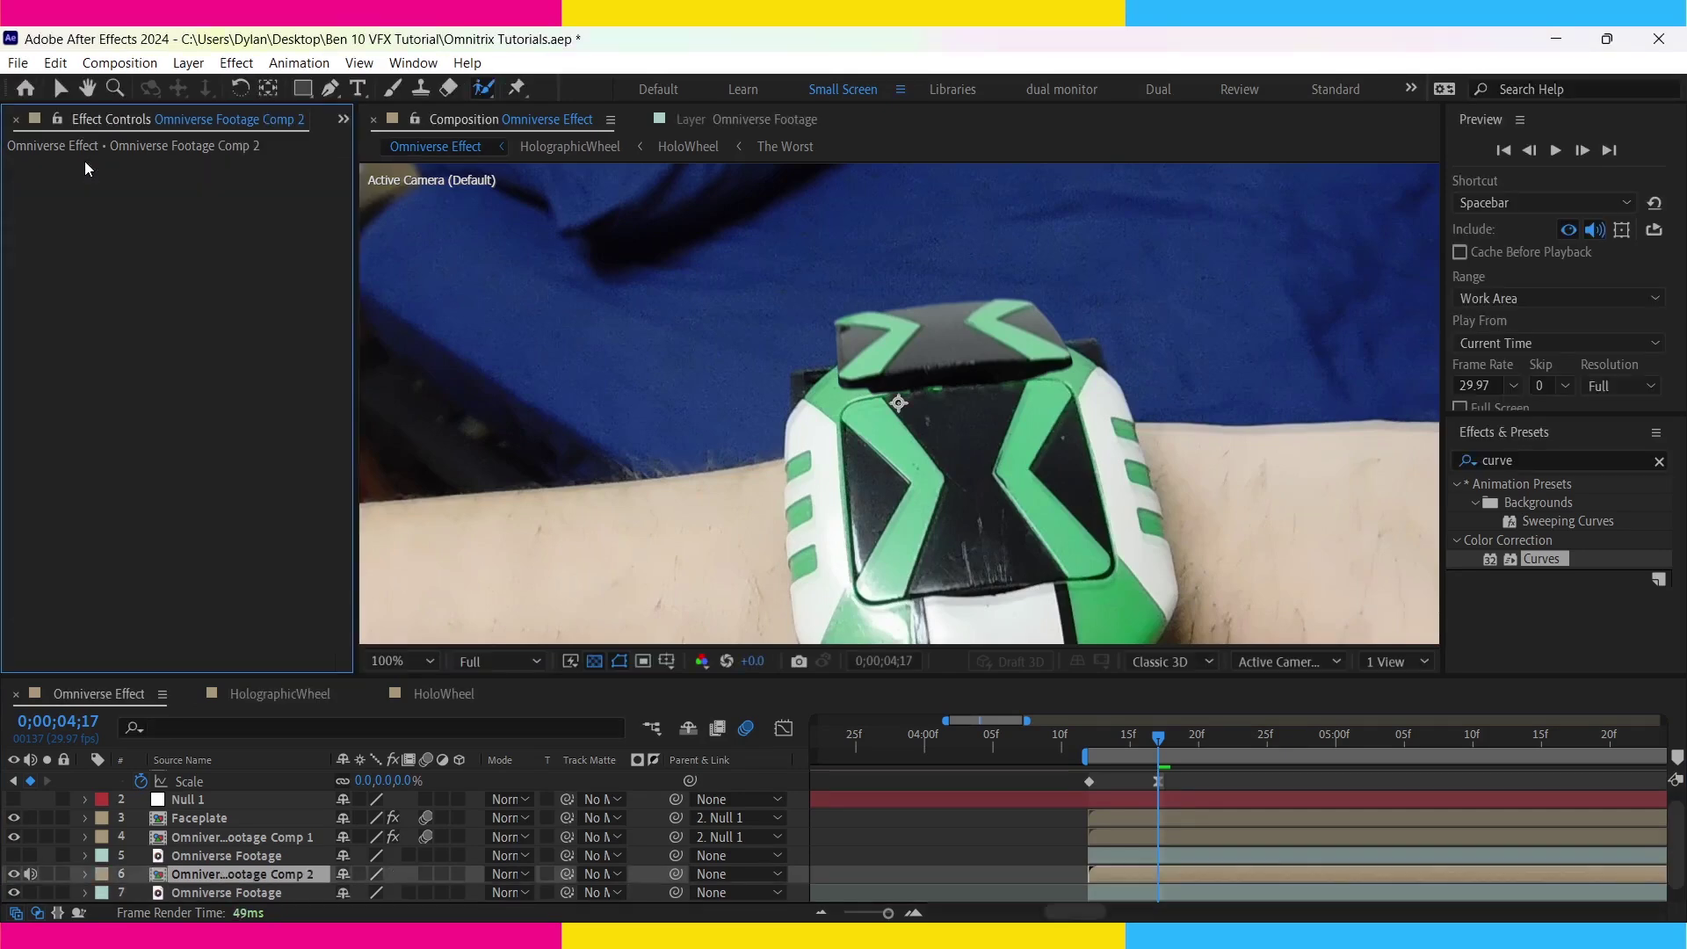
- Use Omniverse Footage Comp 2 as an inverted track matte for the Omniverse Footage layer directly below it
{"action": "left_click", "coordinate": [278, 894]}
{"action": "left_click_drag", "start_coordinate": [561, 887], "coordinate": [292, 861]}
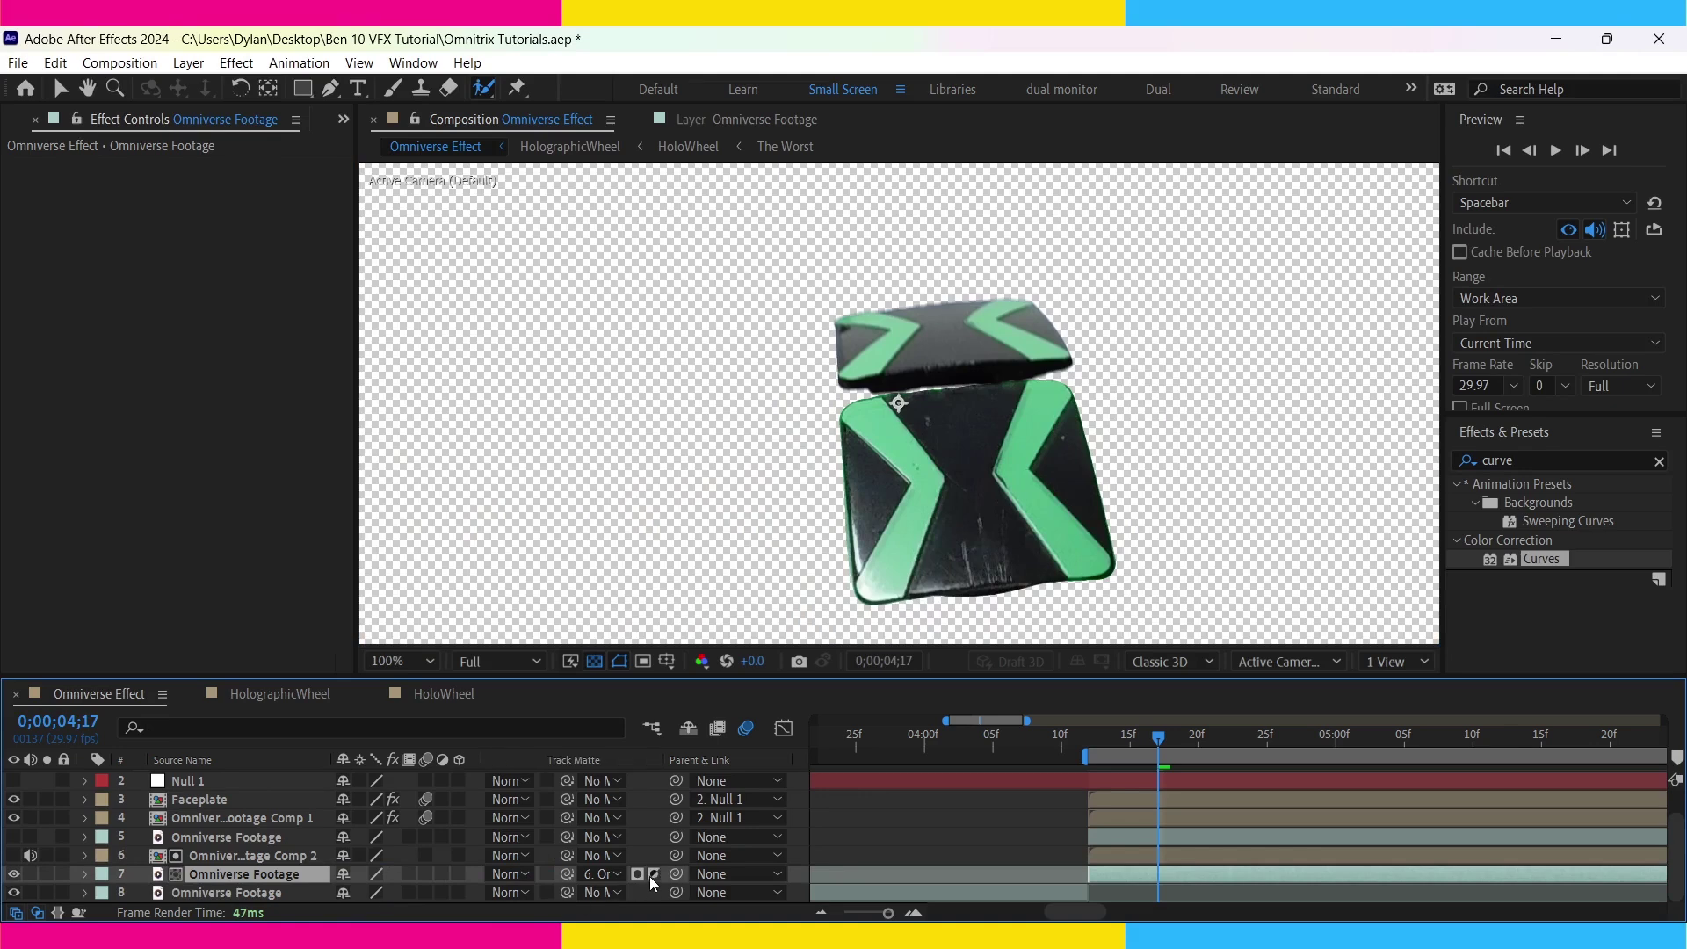
{"action": "left_click", "coordinate": [652, 874]}
{"action": "left_click_drag", "start_coordinate": [1160, 737], "coordinate": [1298, 752]}
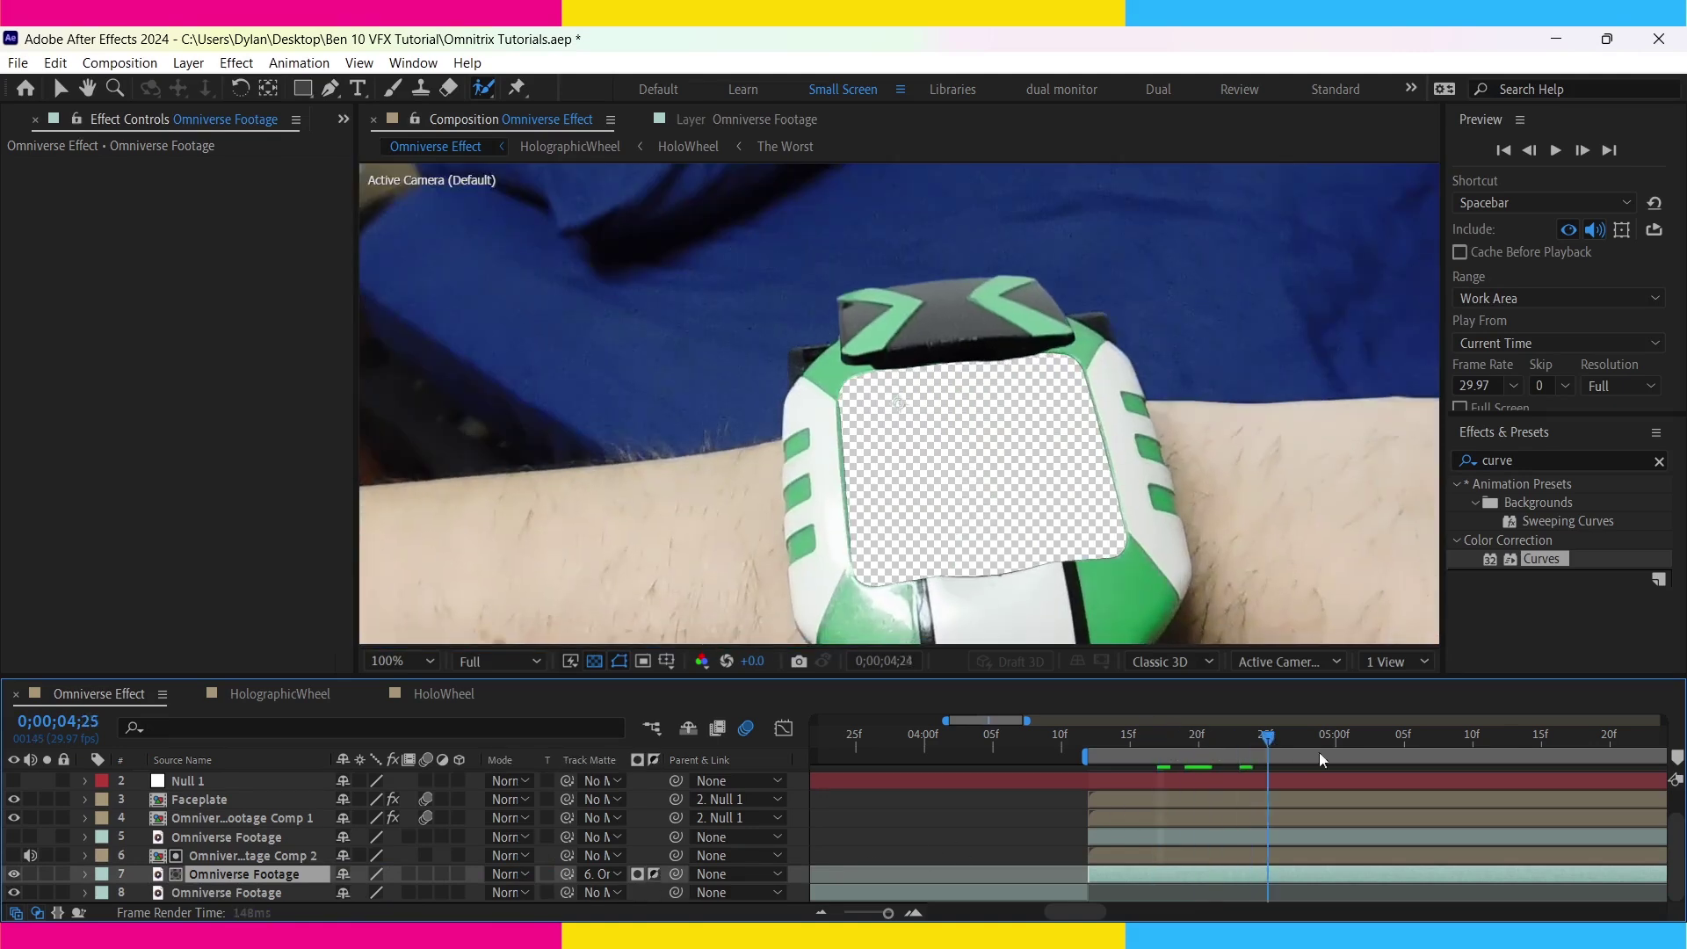
- Unhide the Omniverse Footage layer above the matte comp and place it below the matted footage layer
{"action": "left_click", "coordinate": [291, 841]}
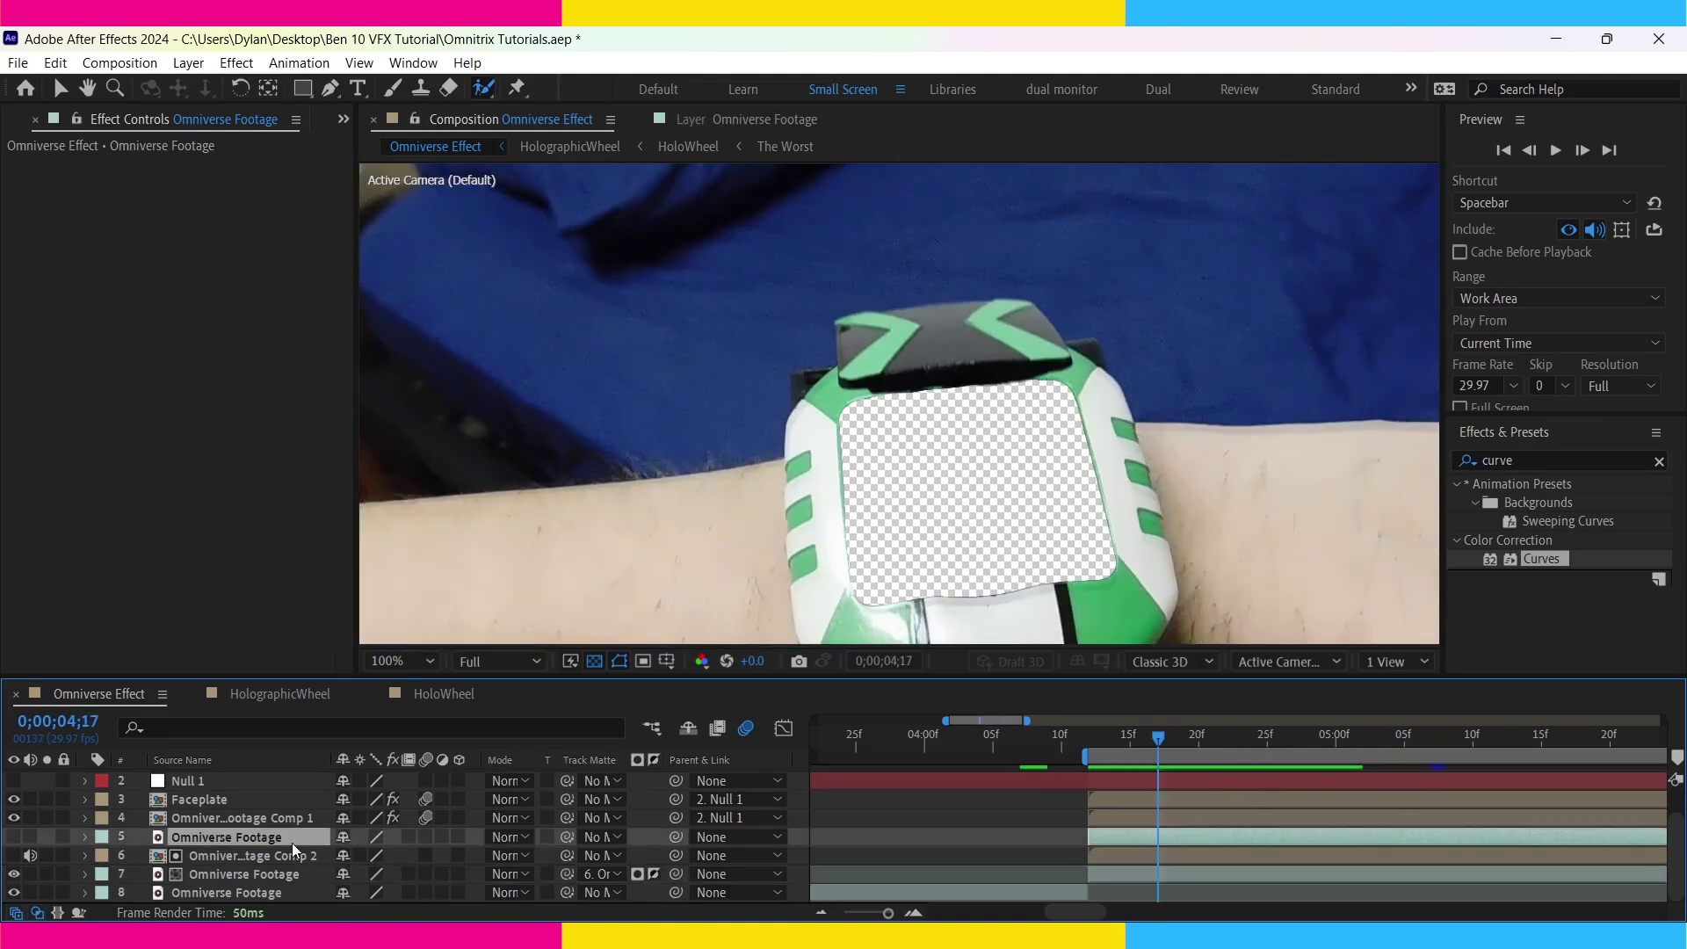
{"action": "left_click", "coordinate": [14, 837]}
{"action": "left_click_drag", "start_coordinate": [198, 839], "coordinate": [207, 884]}
{"action": "left_click_drag", "start_coordinate": [1125, 739], "coordinate": [1162, 752]}
- Reposition and rotate the open-watch footage to fit the cut-out in the watch body, and set its scale to 105%
{"action": "left_click", "coordinate": [998, 511]}
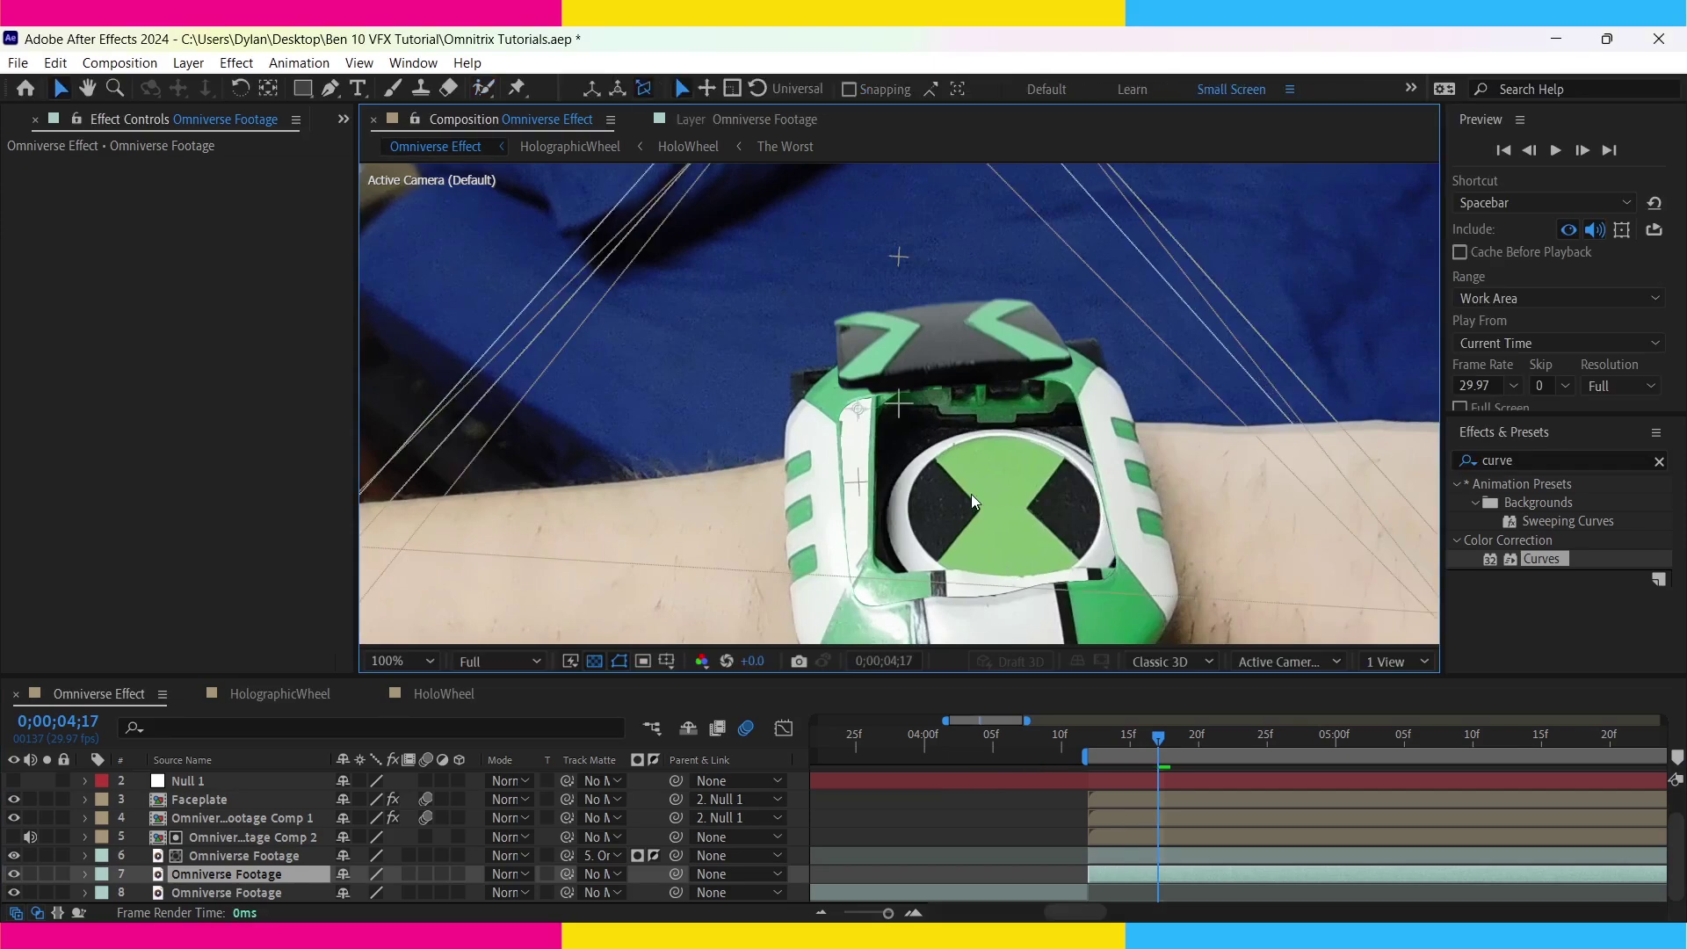
{"action": "mouse_move", "coordinate": [1123, 870]}
{"action": "left_mouse_down"}
{"action": "mouse_move", "coordinate": [946, 873]}
{"action": "mouse_move", "coordinate": [1123, 878]}
{"action": "left_mouse_up"}
{"action": "key", "text": "r"}
{"action": "scroll", "coordinate": [426, 899], "scroll_direction": "down", "scroll_amount": 1}
{"action": "left_click_drag", "start_coordinate": [365, 875], "coordinate": [361, 875]}
{"action": "left_click_drag", "start_coordinate": [1010, 525], "coordinate": [999, 551]}
{"action": "type", "text": "s105"}
{"action": "key", "text": "Return"}
{"action": "left_click_drag", "start_coordinate": [1115, 492], "coordinate": [1119, 486]}
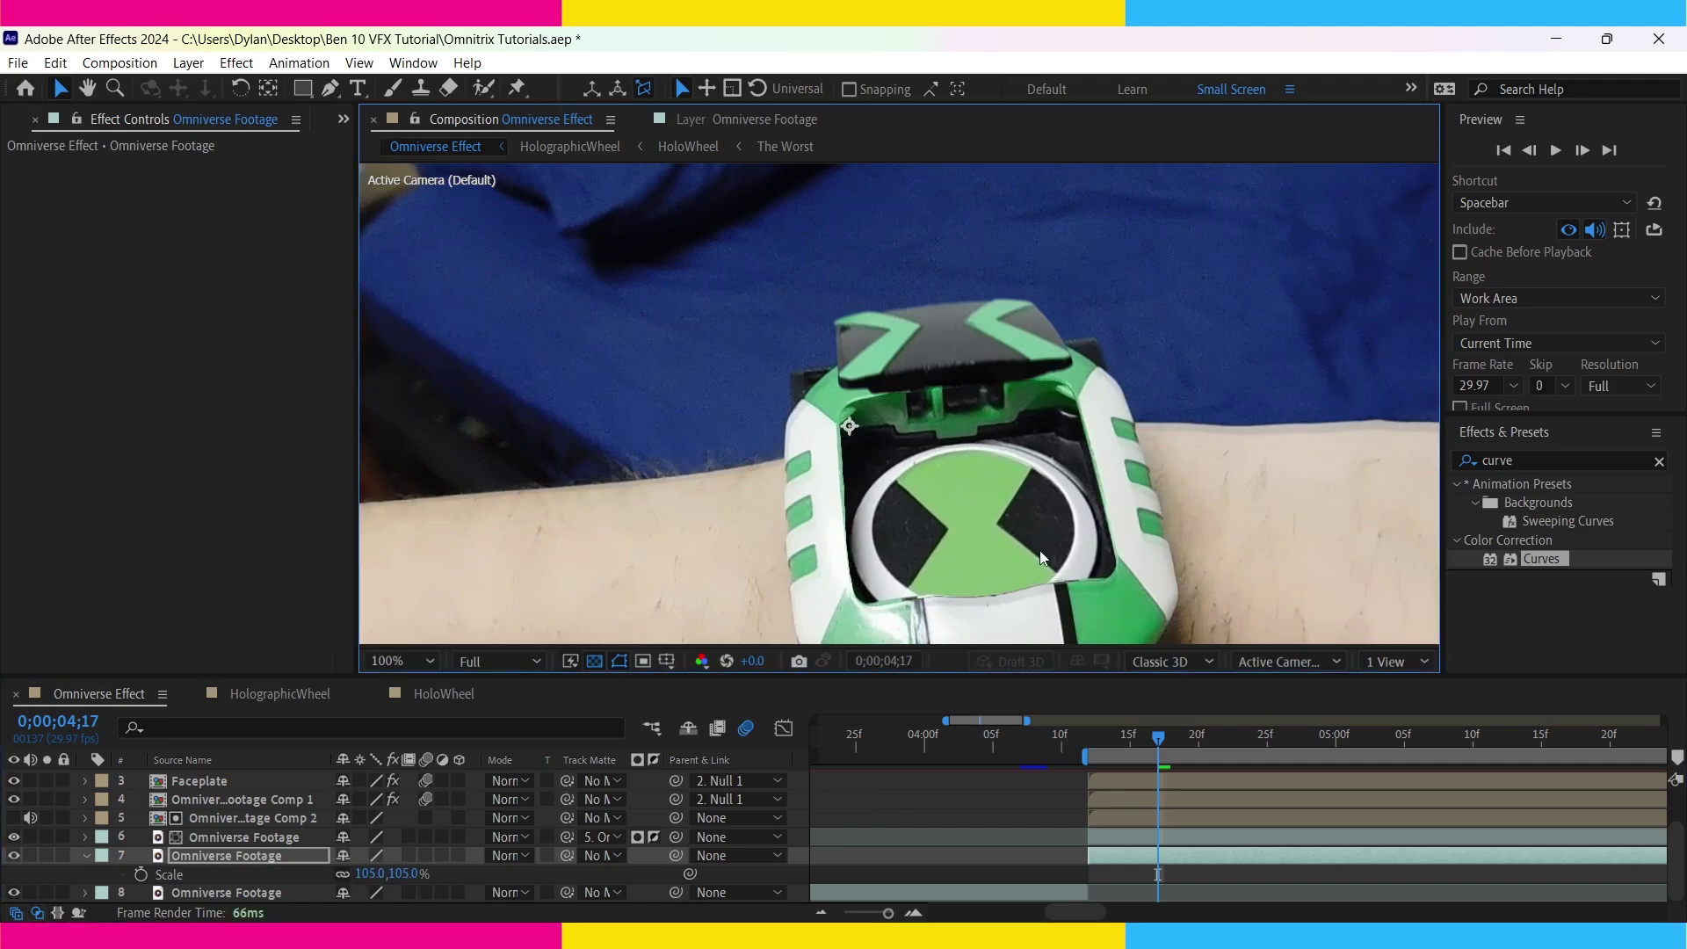
{"action": "key", "text": "Down"}
{"action": "key", "text": "Down"}
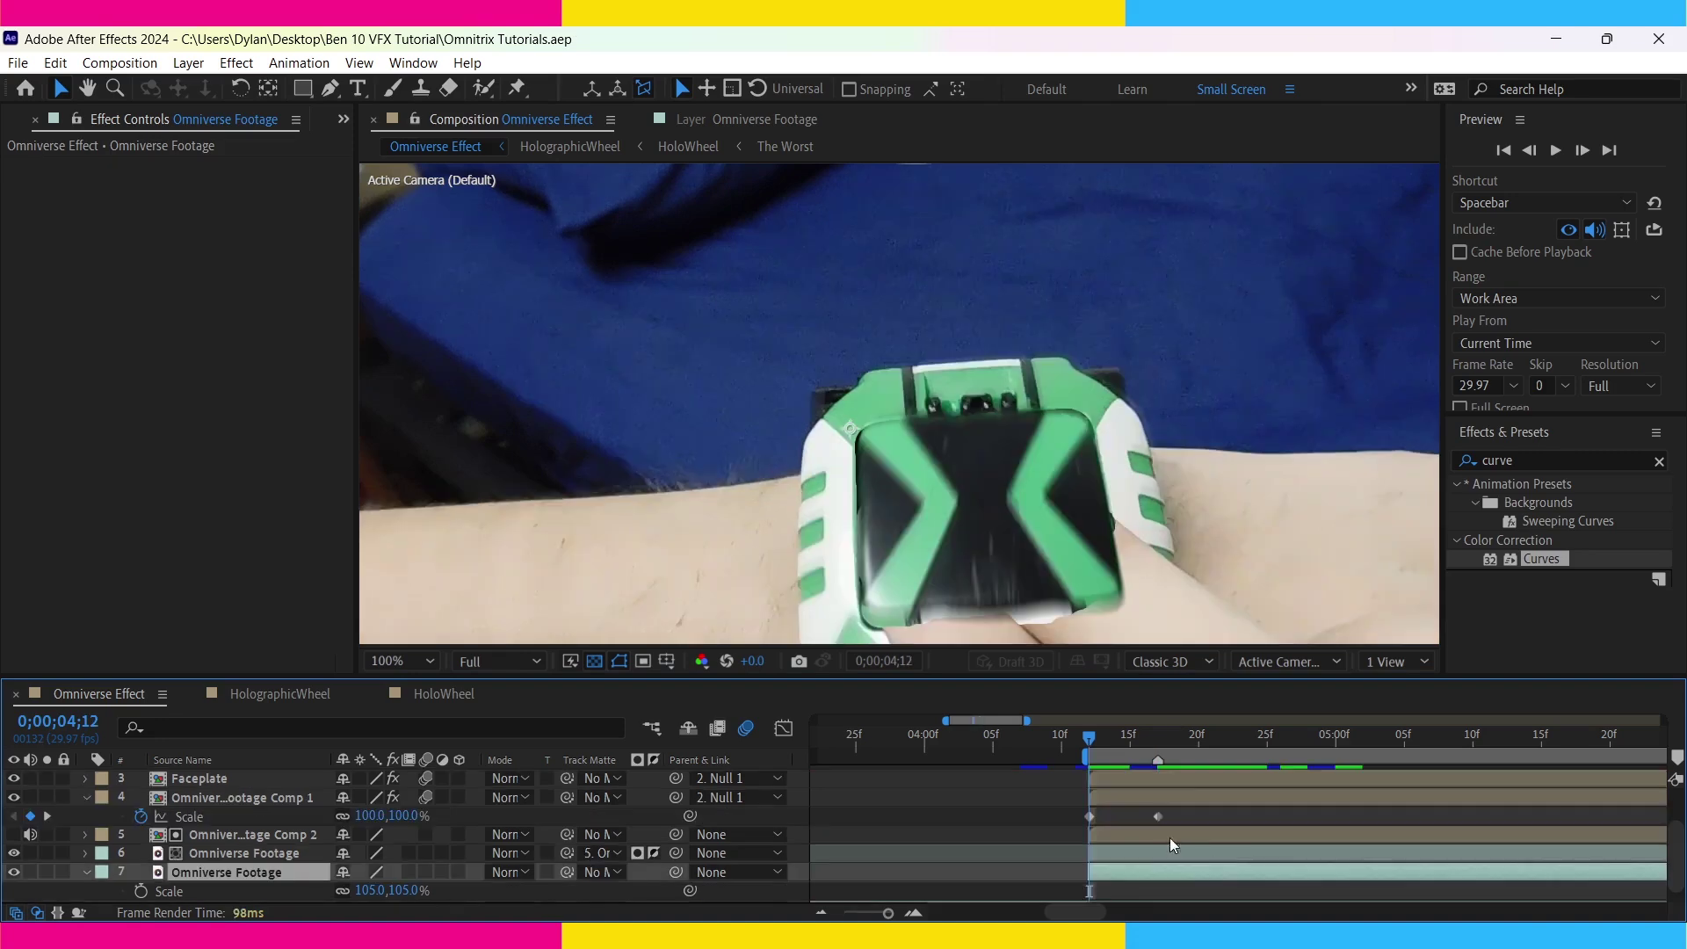
- Track position, rotation and scale of the matted Omniverse Footage layer from 0;00;04;12, with track points on the two outer hinge pins
{"action": "scroll", "coordinate": [1170, 837], "scroll_direction": "down", "scroll_amount": 1}
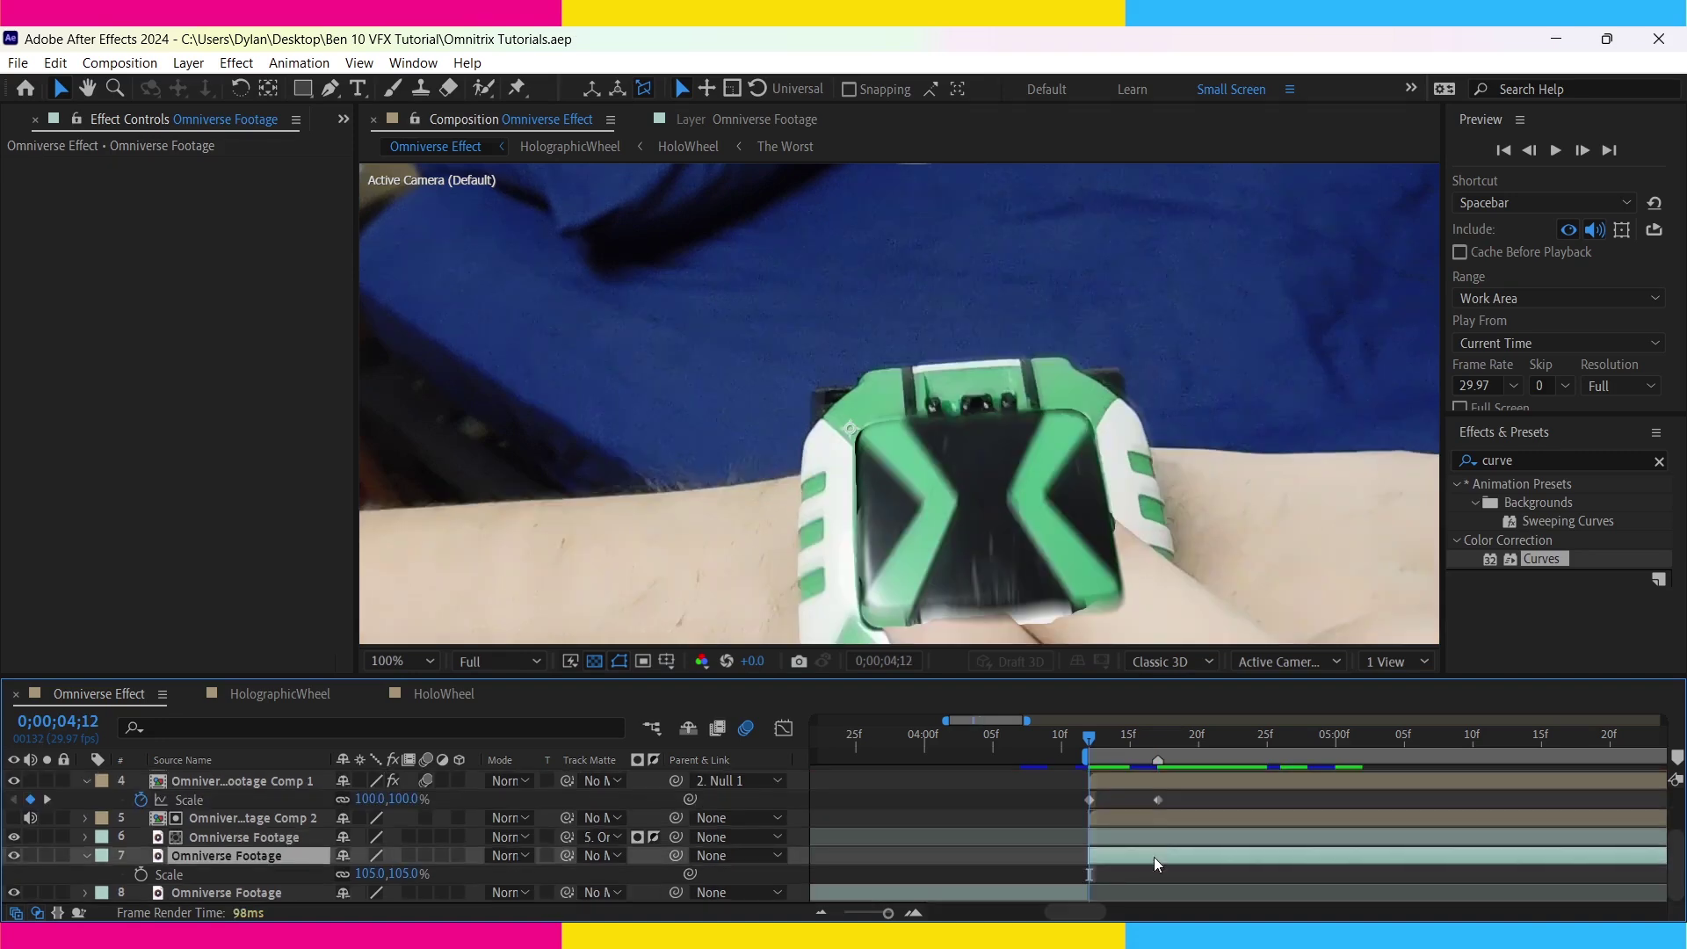
{"action": "left_click", "coordinate": [1125, 839]}
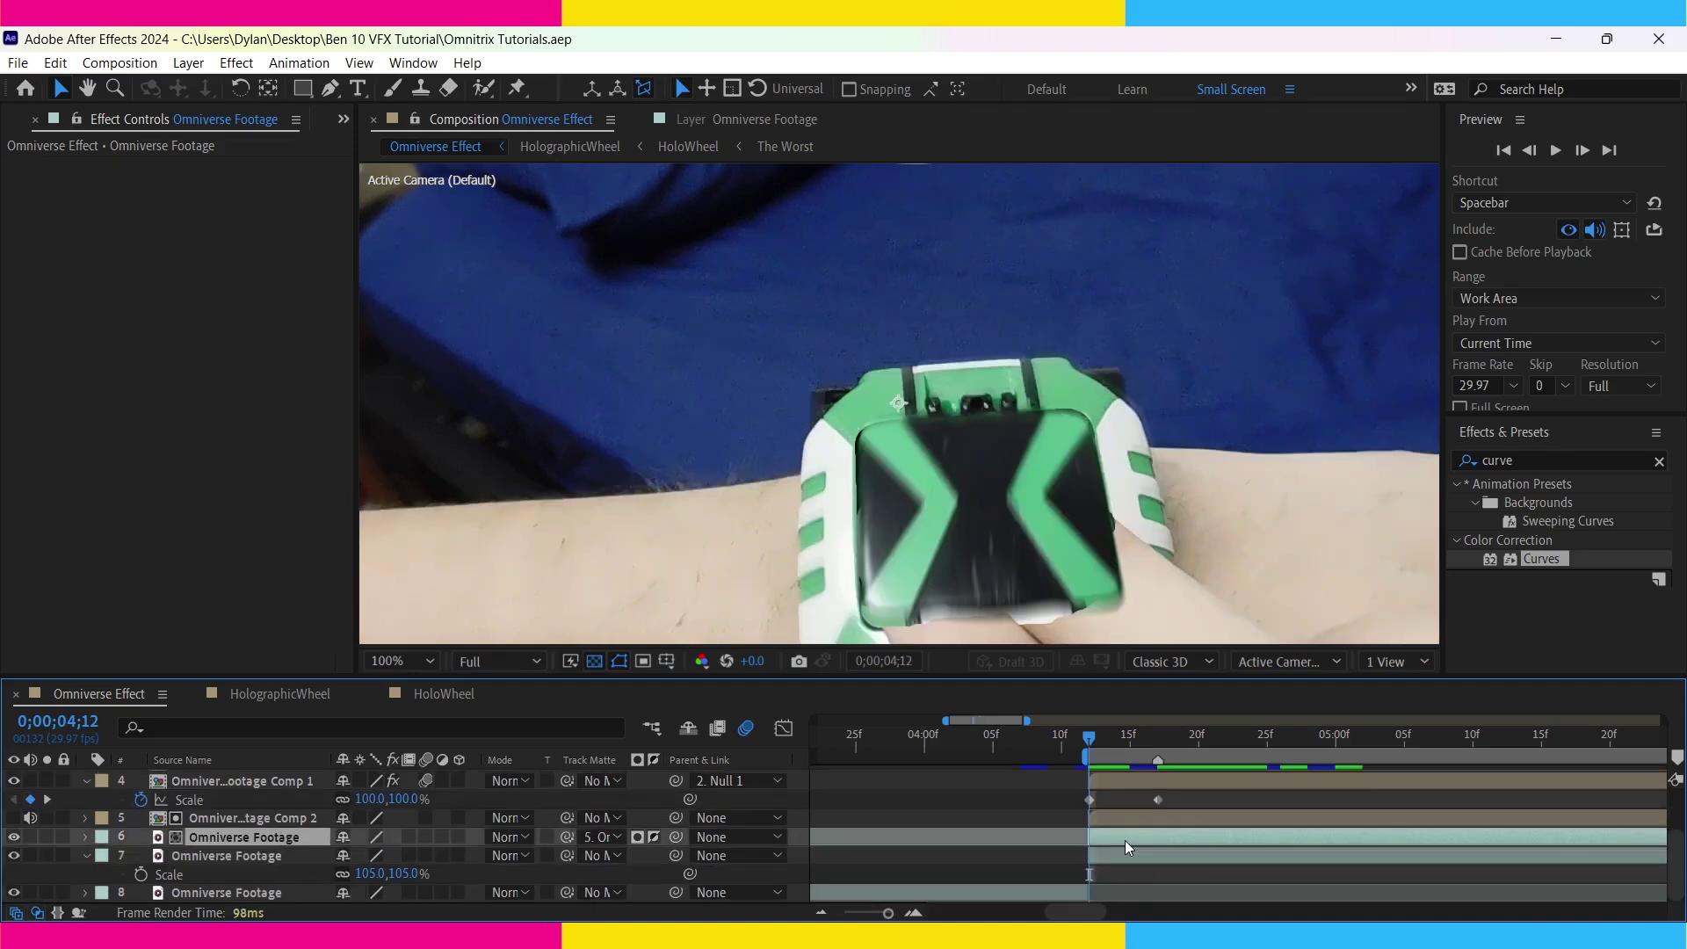
{"action": "left_click", "coordinate": [1532, 527]}
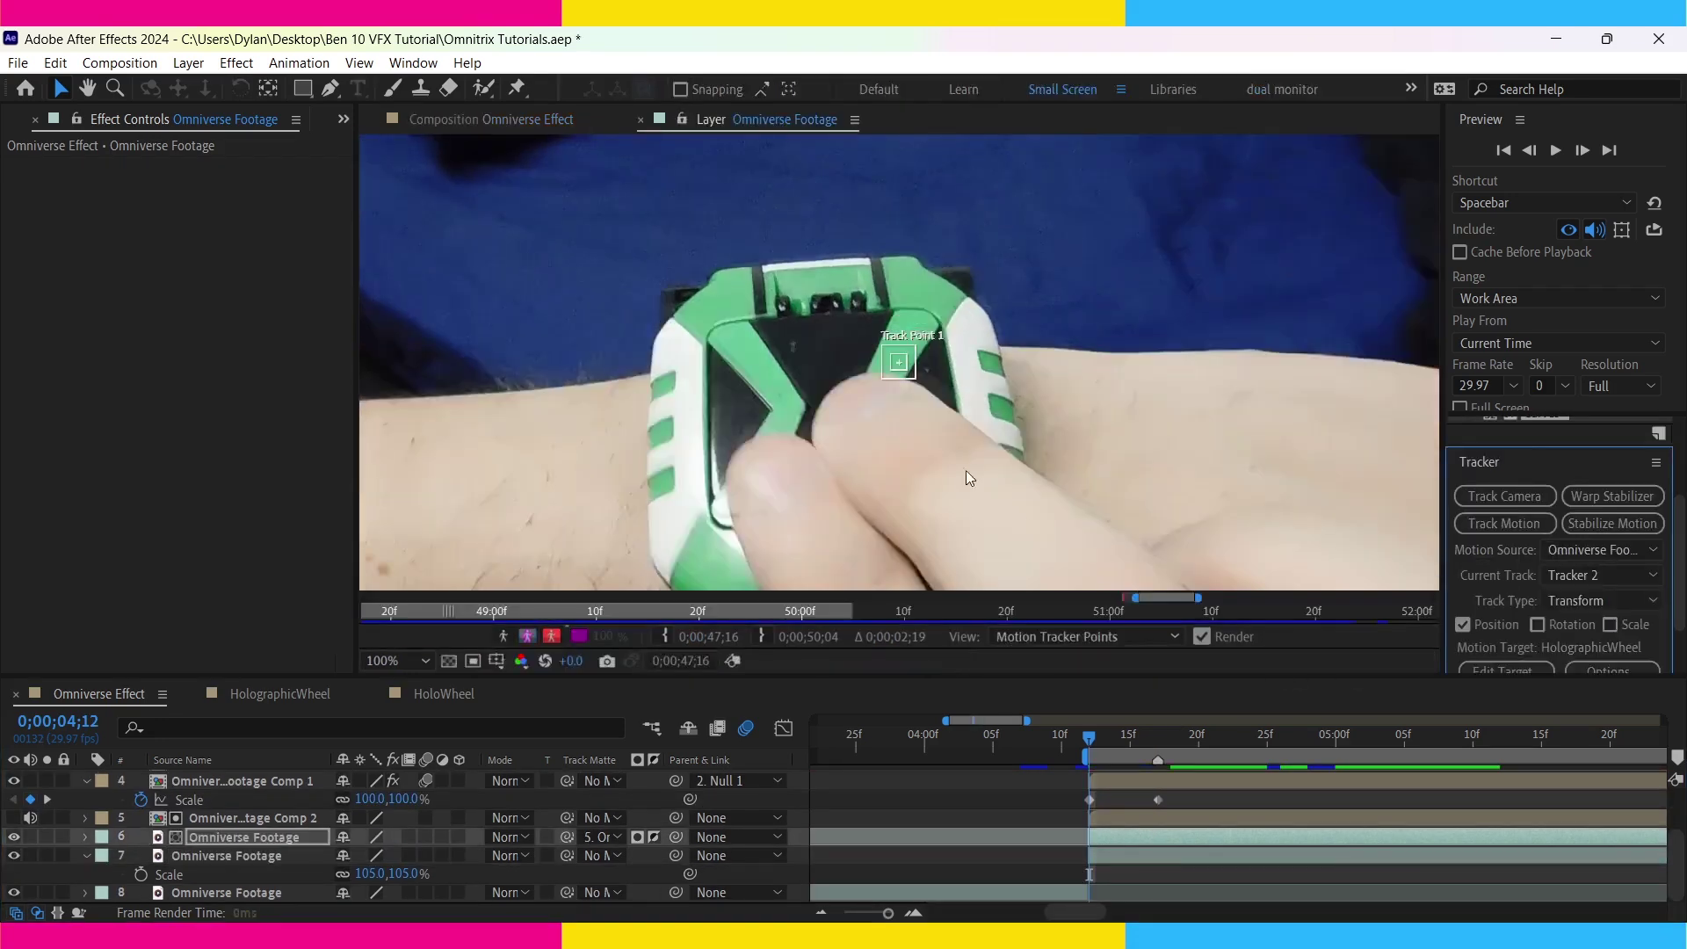
{"action": "key", "text": "period"}
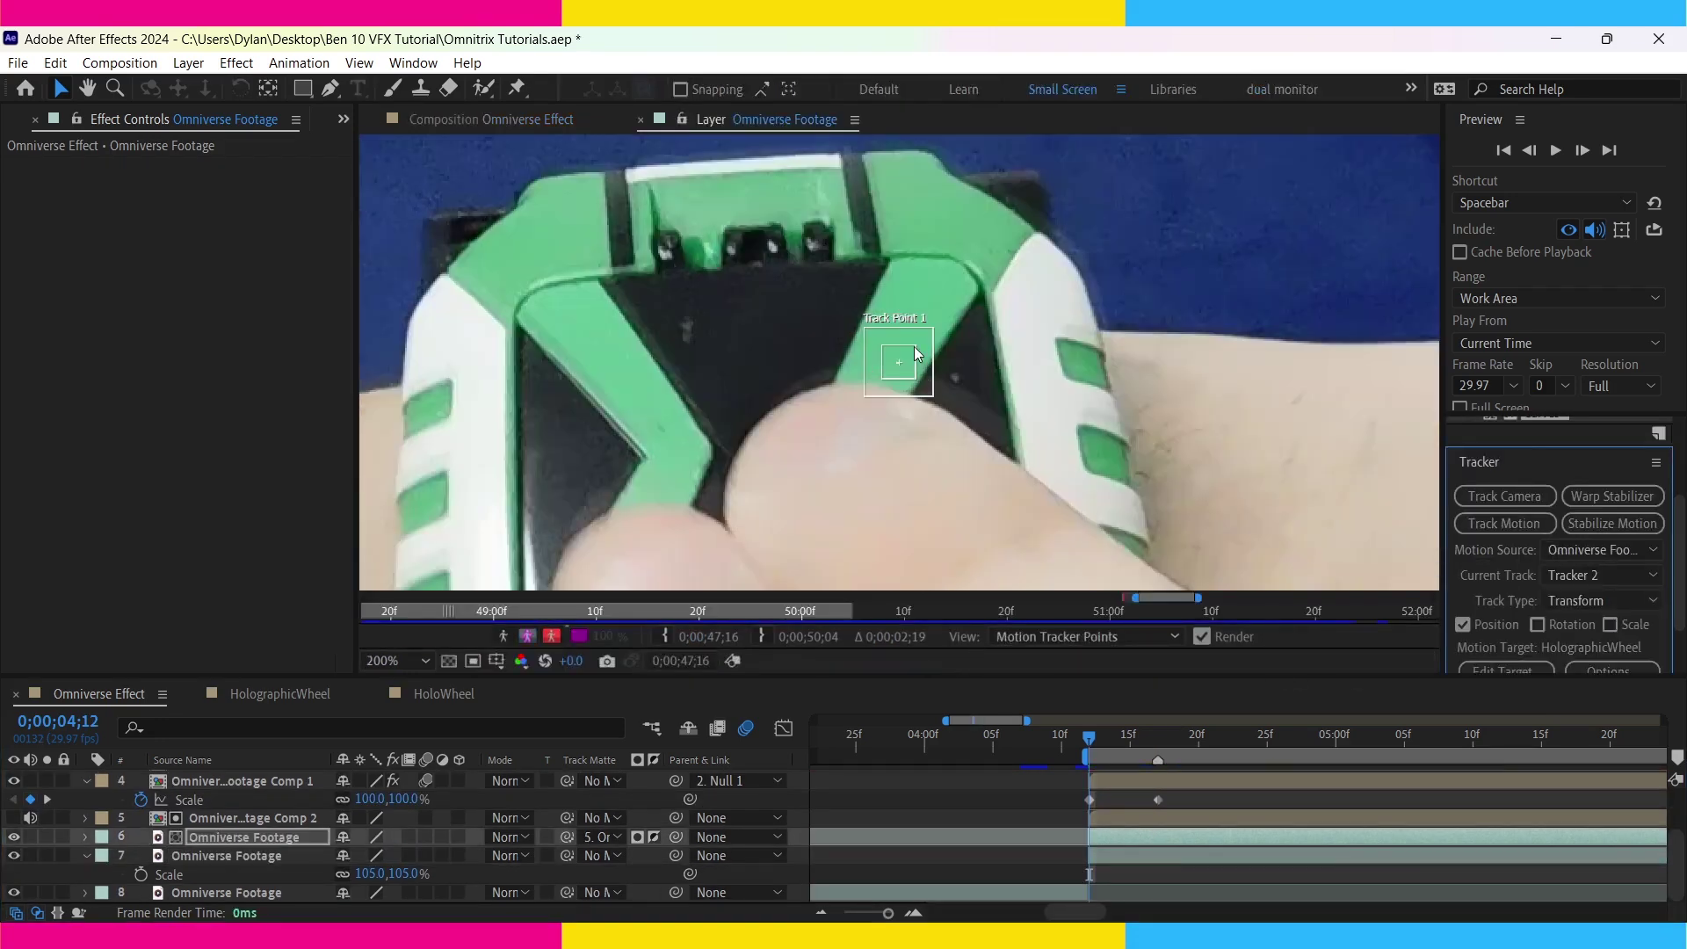
{"action": "left_click_drag", "start_coordinate": [937, 359], "coordinate": [701, 251]}
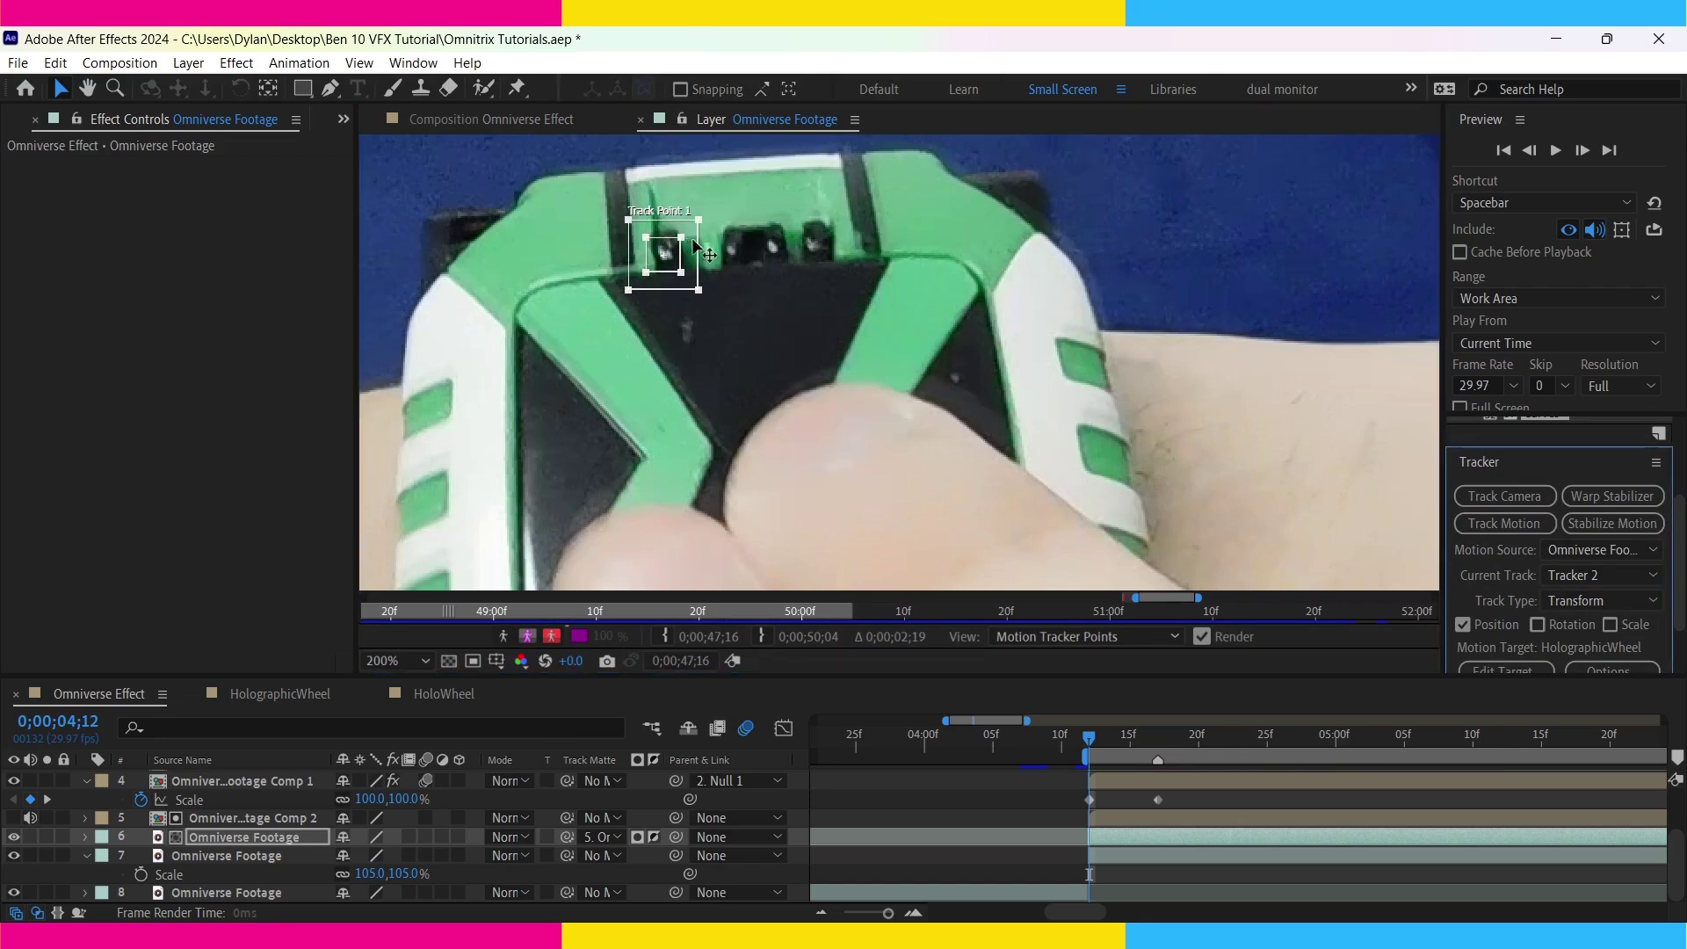
{"action": "left_click", "coordinate": [1565, 625]}
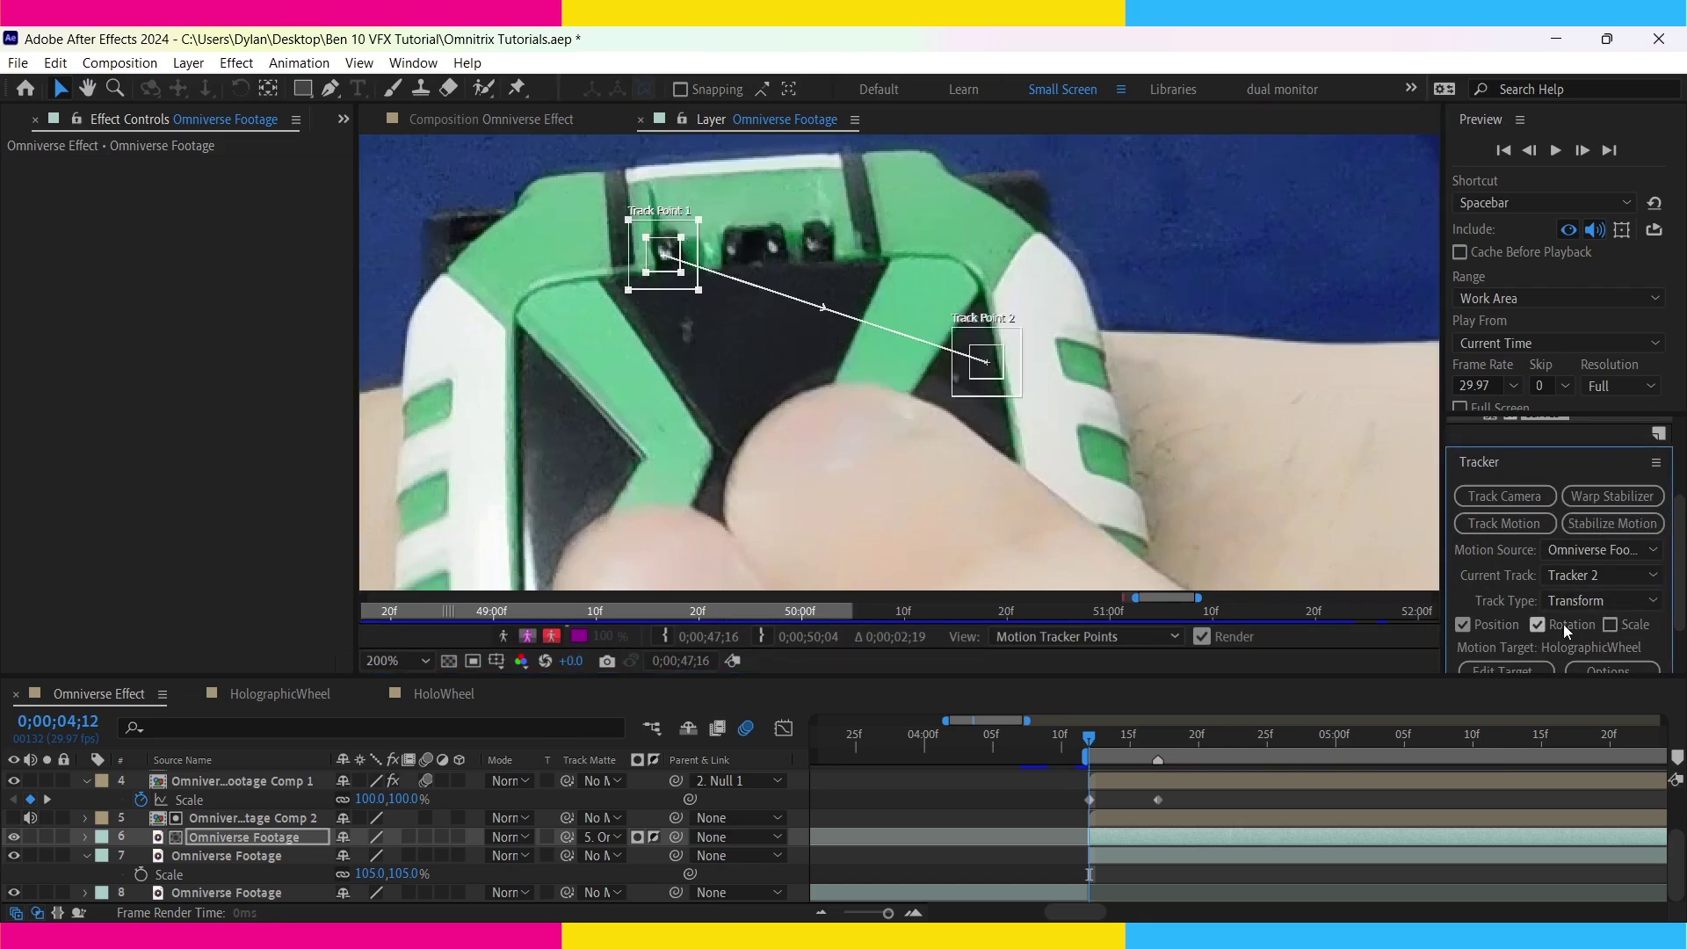
{"action": "left_click", "coordinate": [1611, 624]}
{"action": "left_click_drag", "start_coordinate": [1033, 386], "coordinate": [834, 258]}
{"action": "scroll", "coordinate": [1600, 572], "scroll_direction": "down", "scroll_amount": 2}
{"action": "left_click", "coordinate": [1607, 622]}
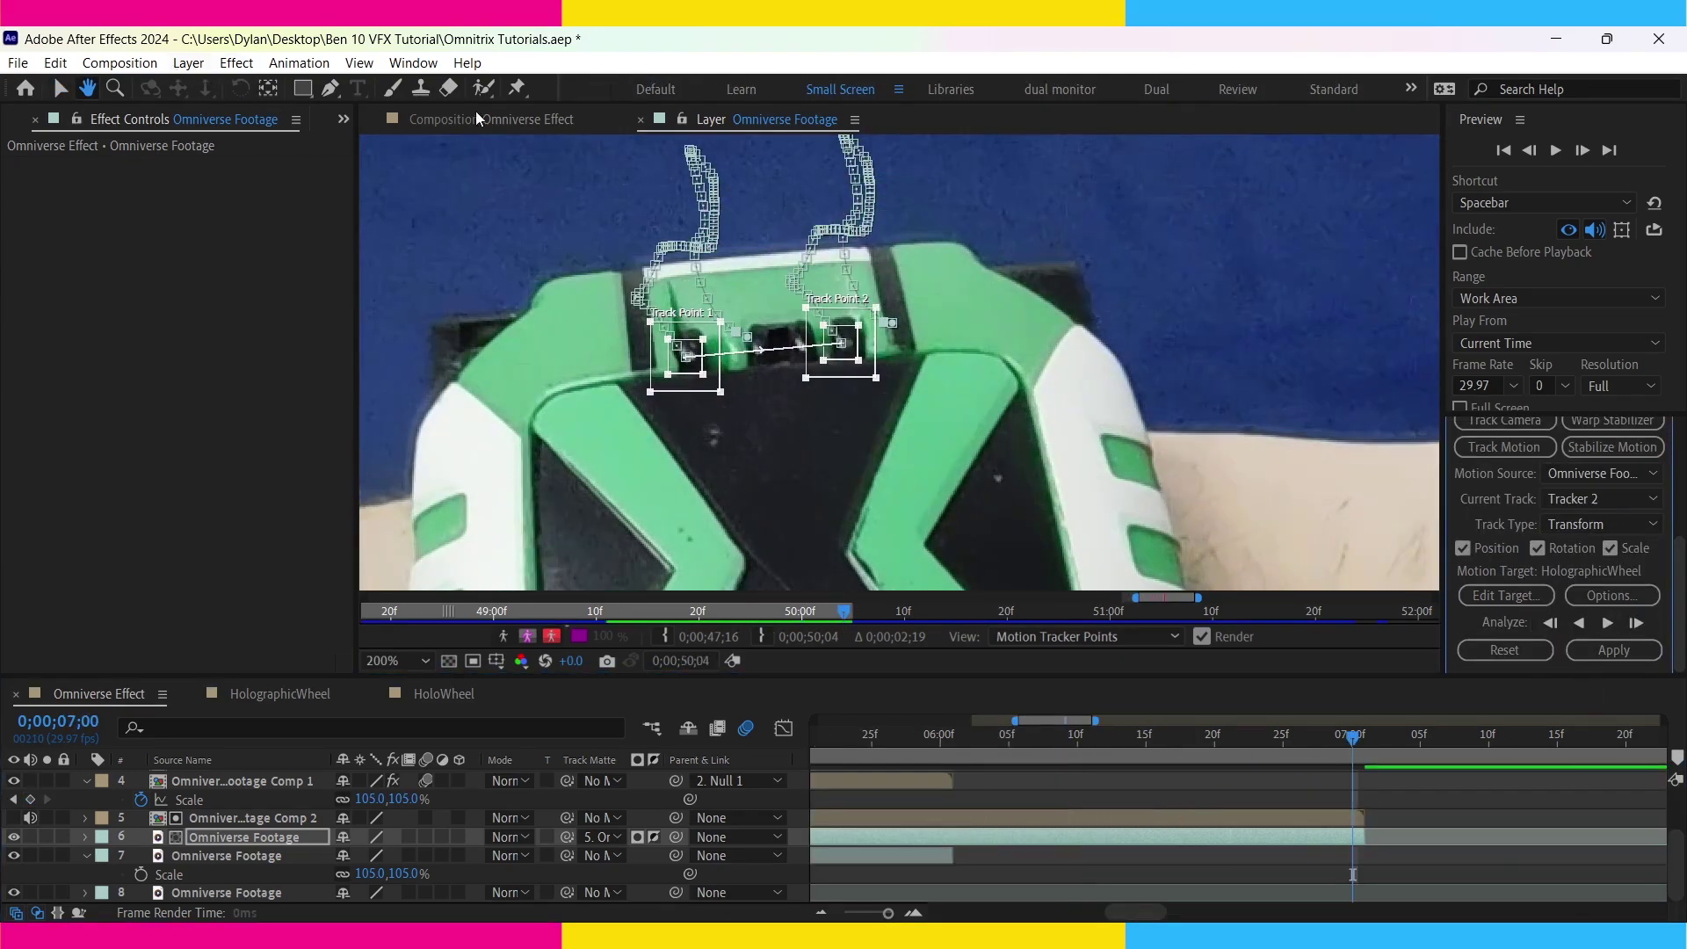
- Add a null as the motion tracking target and parent the open-watch Omniverse Footage layer to it
{"action": "key", "text": "ctrl+alt+shift+y"}
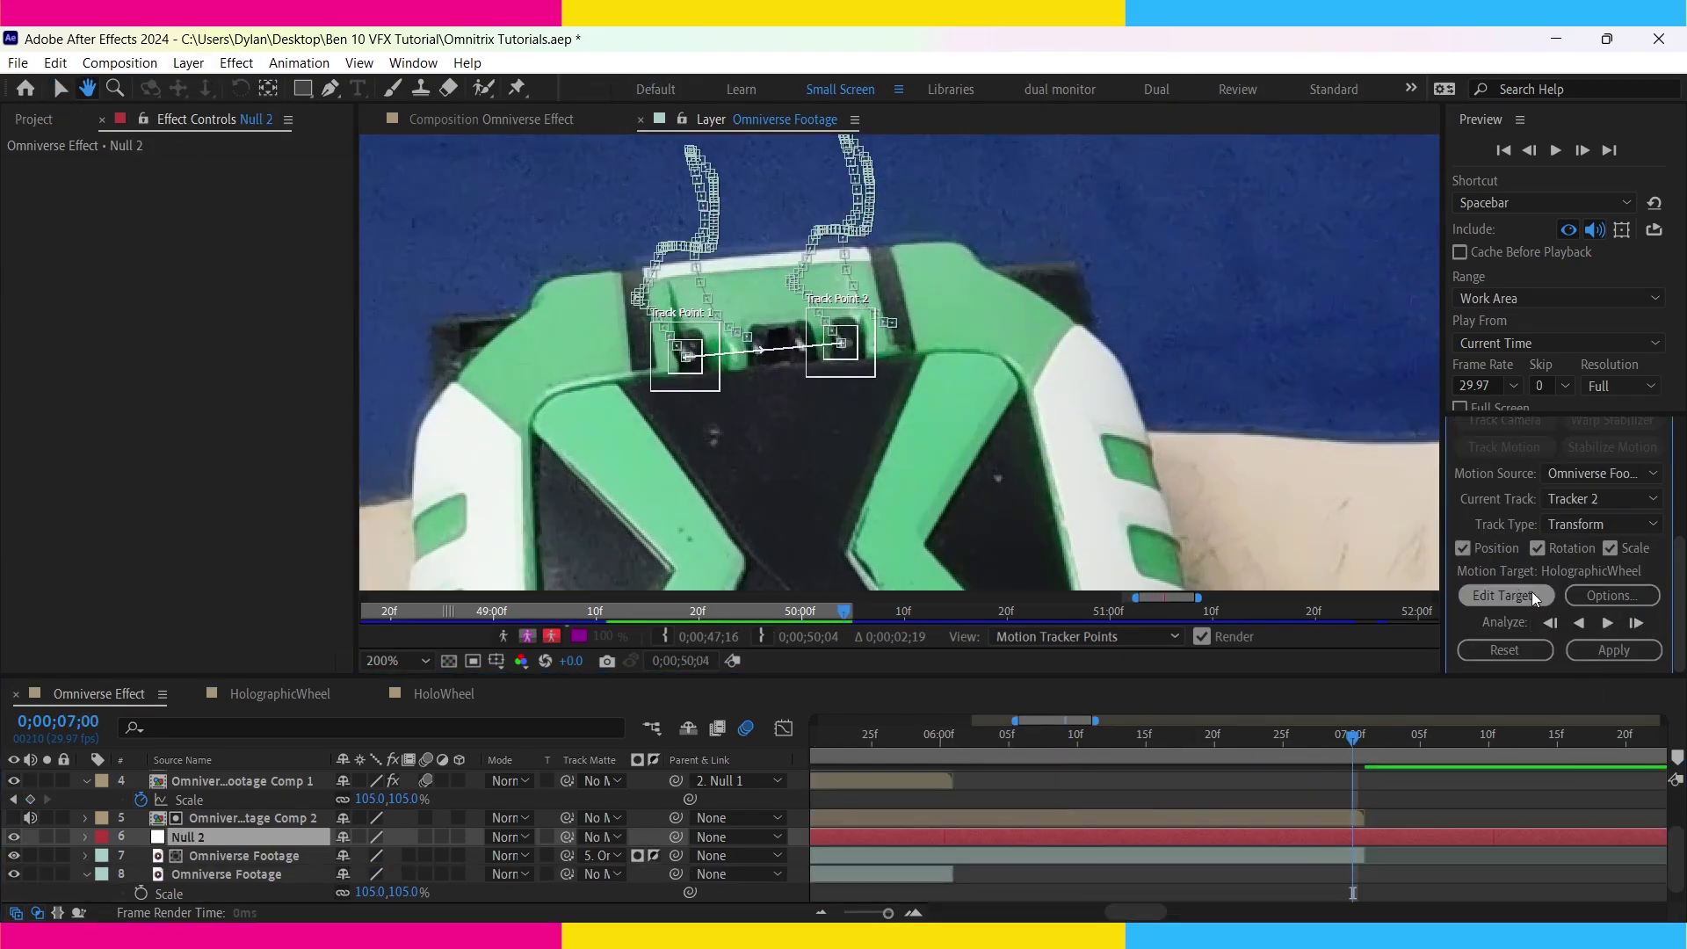
{"action": "left_click", "coordinate": [1506, 595]}
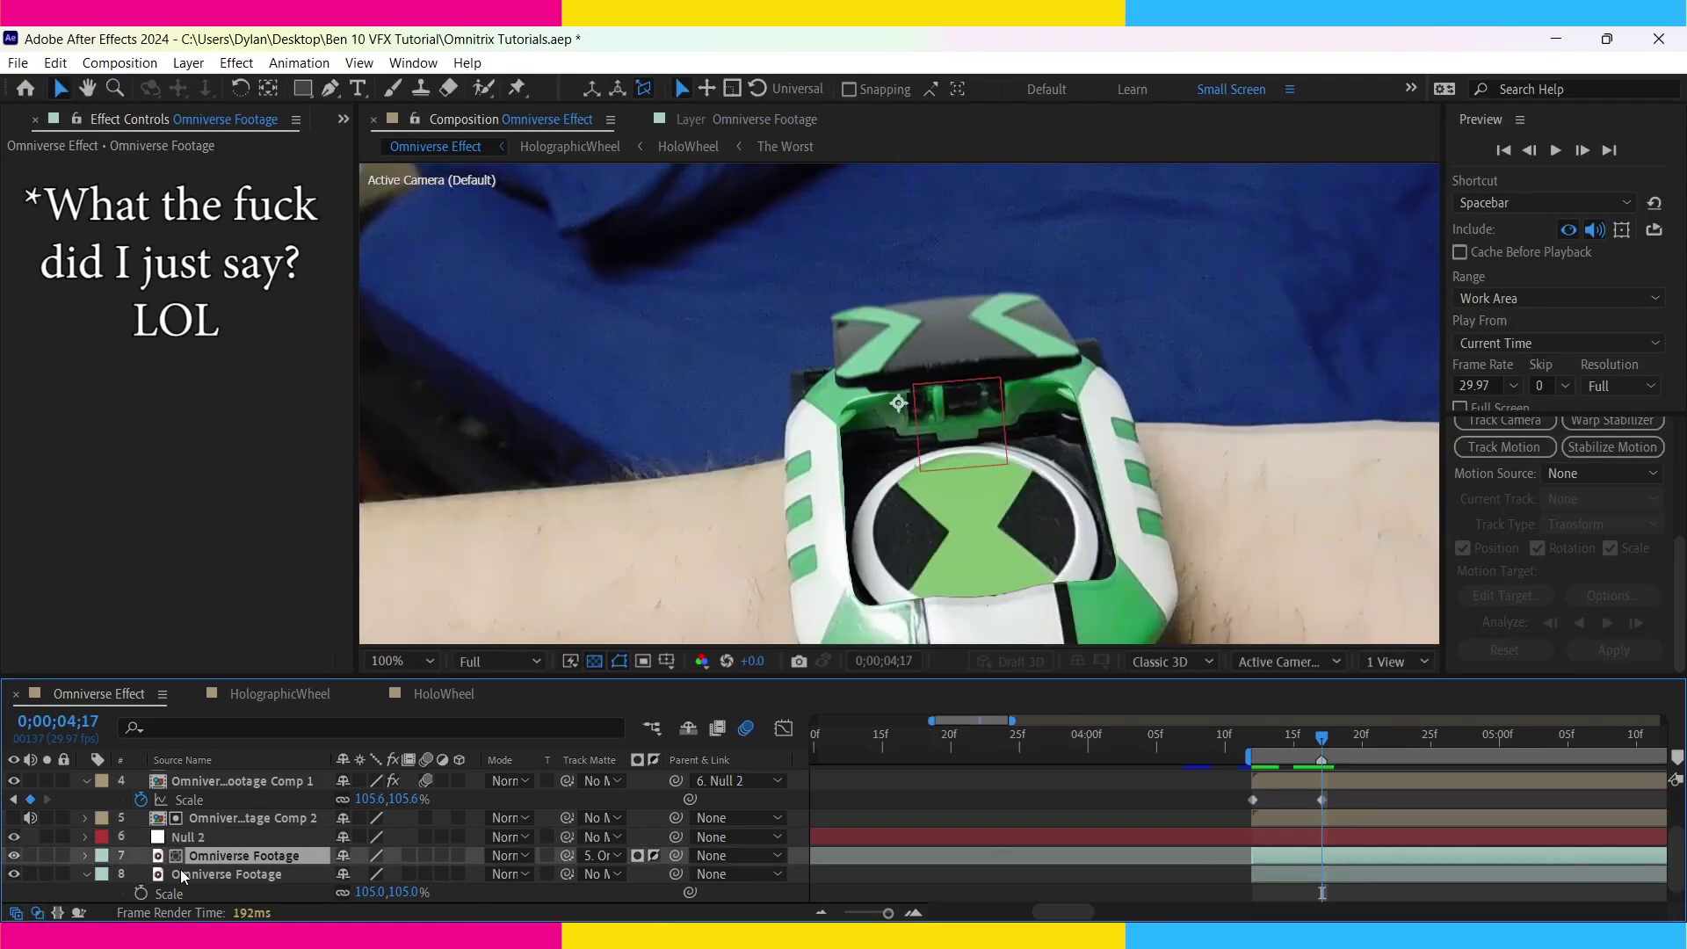
{"action": "left_click", "coordinate": [198, 879]}
{"action": "left_click", "coordinate": [87, 875]}
{"action": "left_click_drag", "start_coordinate": [676, 874], "coordinate": [226, 839]}
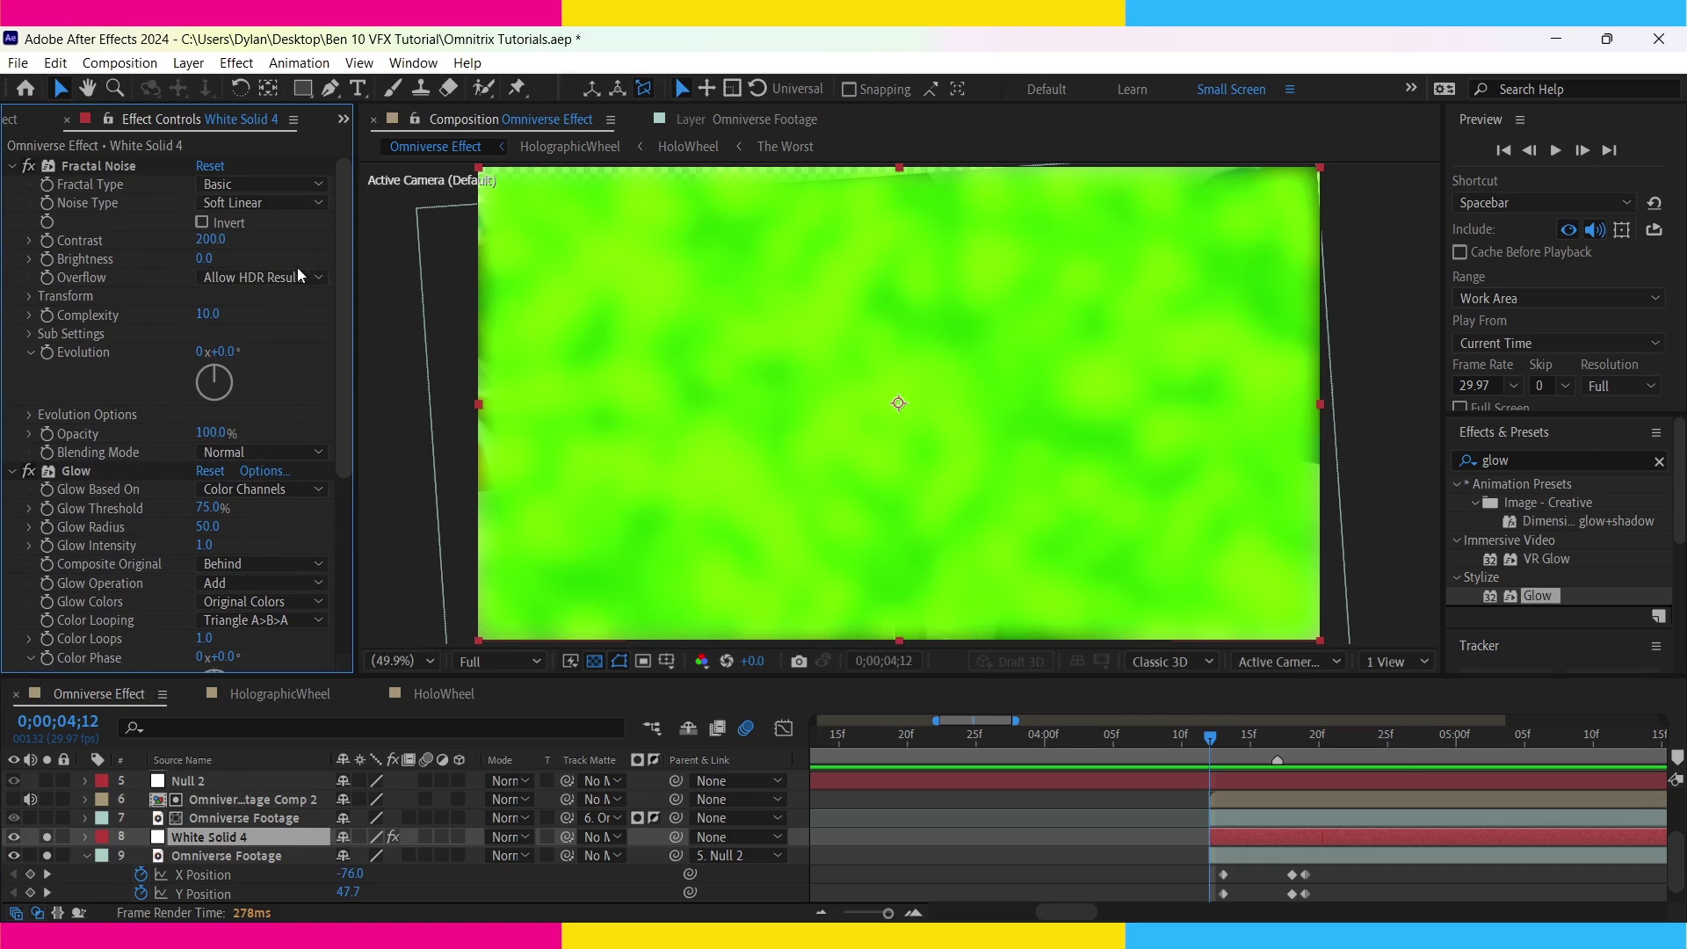
- Animate the Fractal Noise evolution on White Solid 4 to reach 2 revolutions at the end of the open-watch footage
{"action": "left_click_drag", "start_coordinate": [335, 234], "coordinate": [328, 417]}
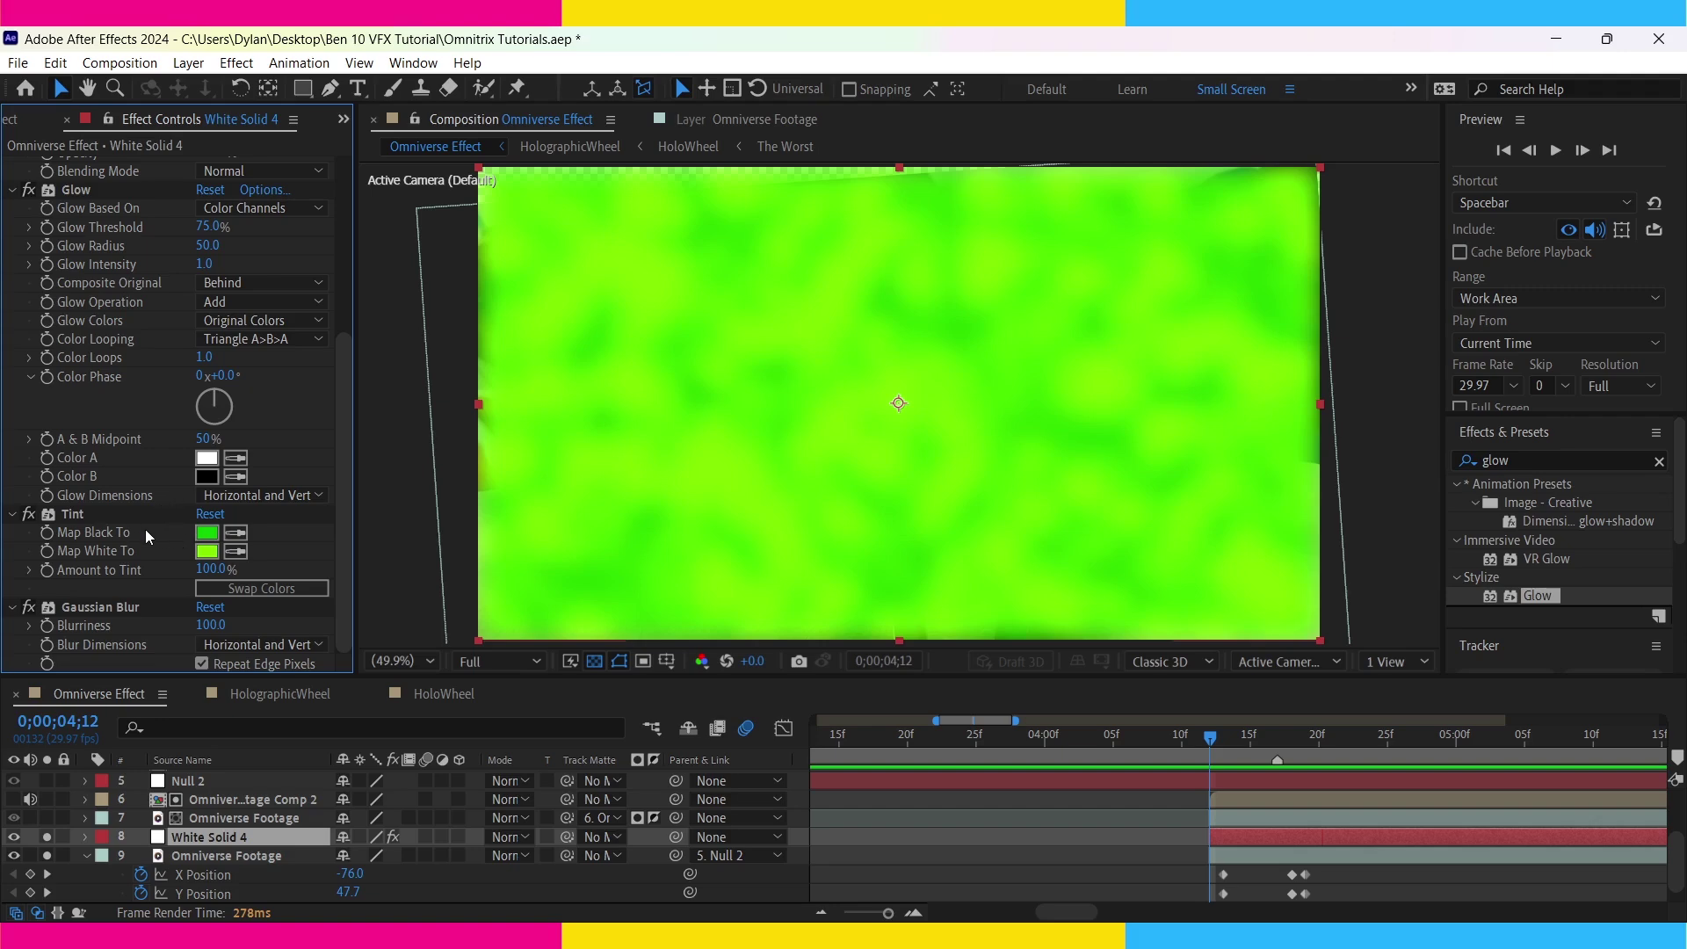
{"action": "scroll", "coordinate": [139, 528], "scroll_direction": "up", "scroll_amount": 5}
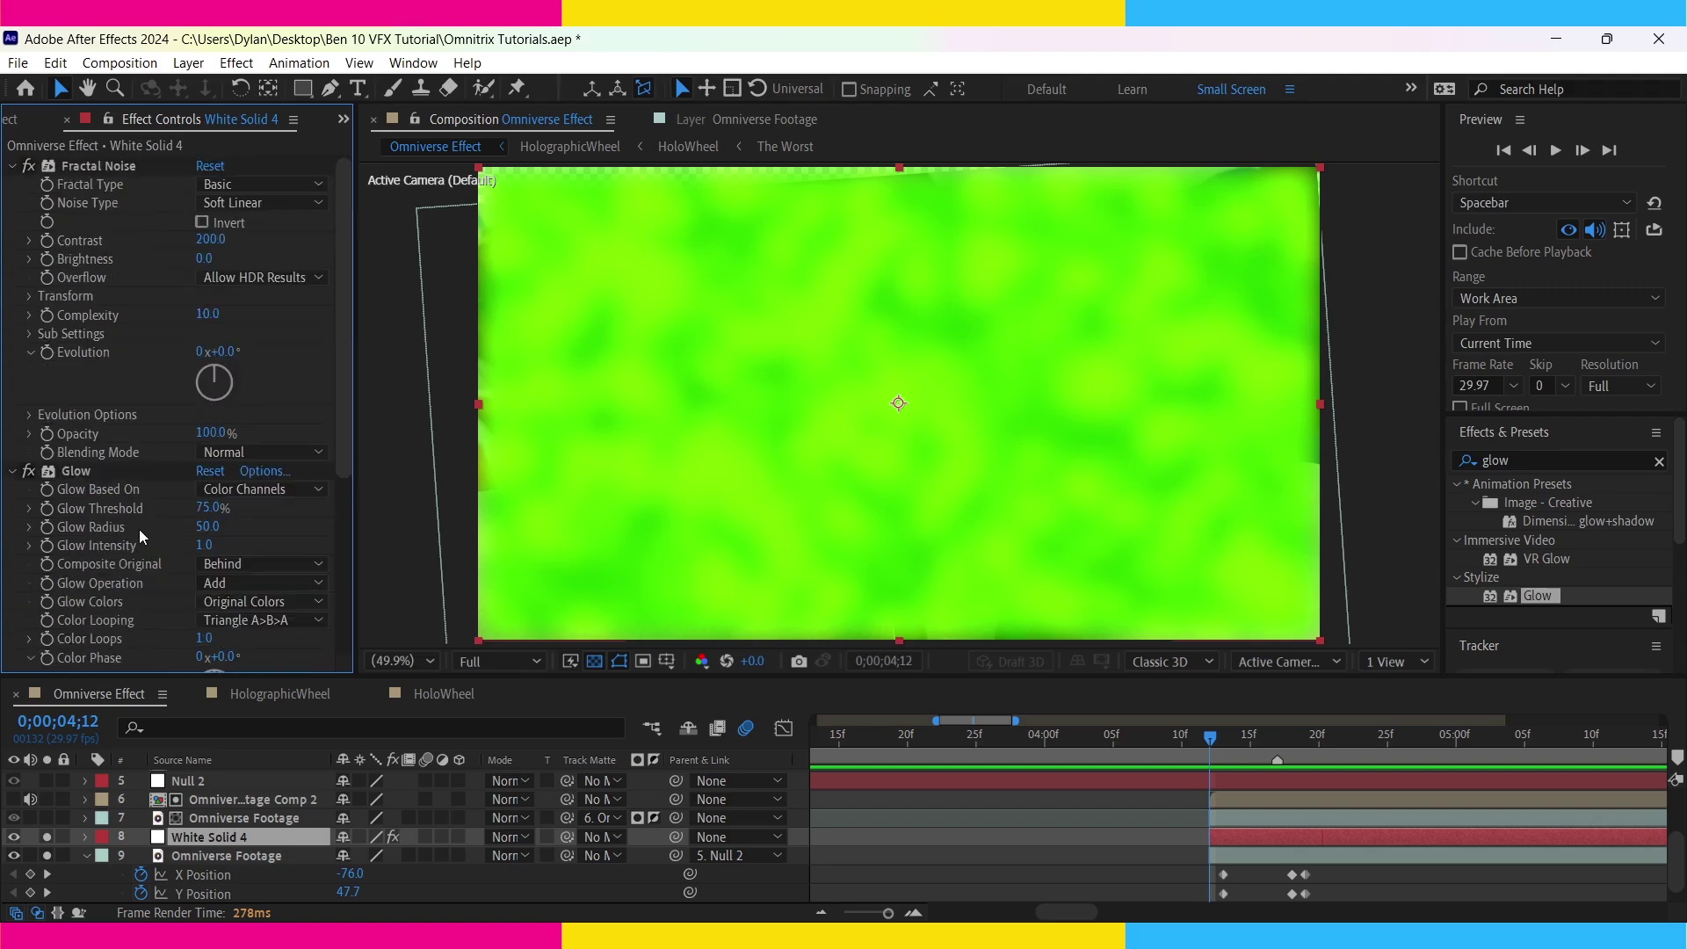
{"action": "left_click", "coordinate": [119, 165]}
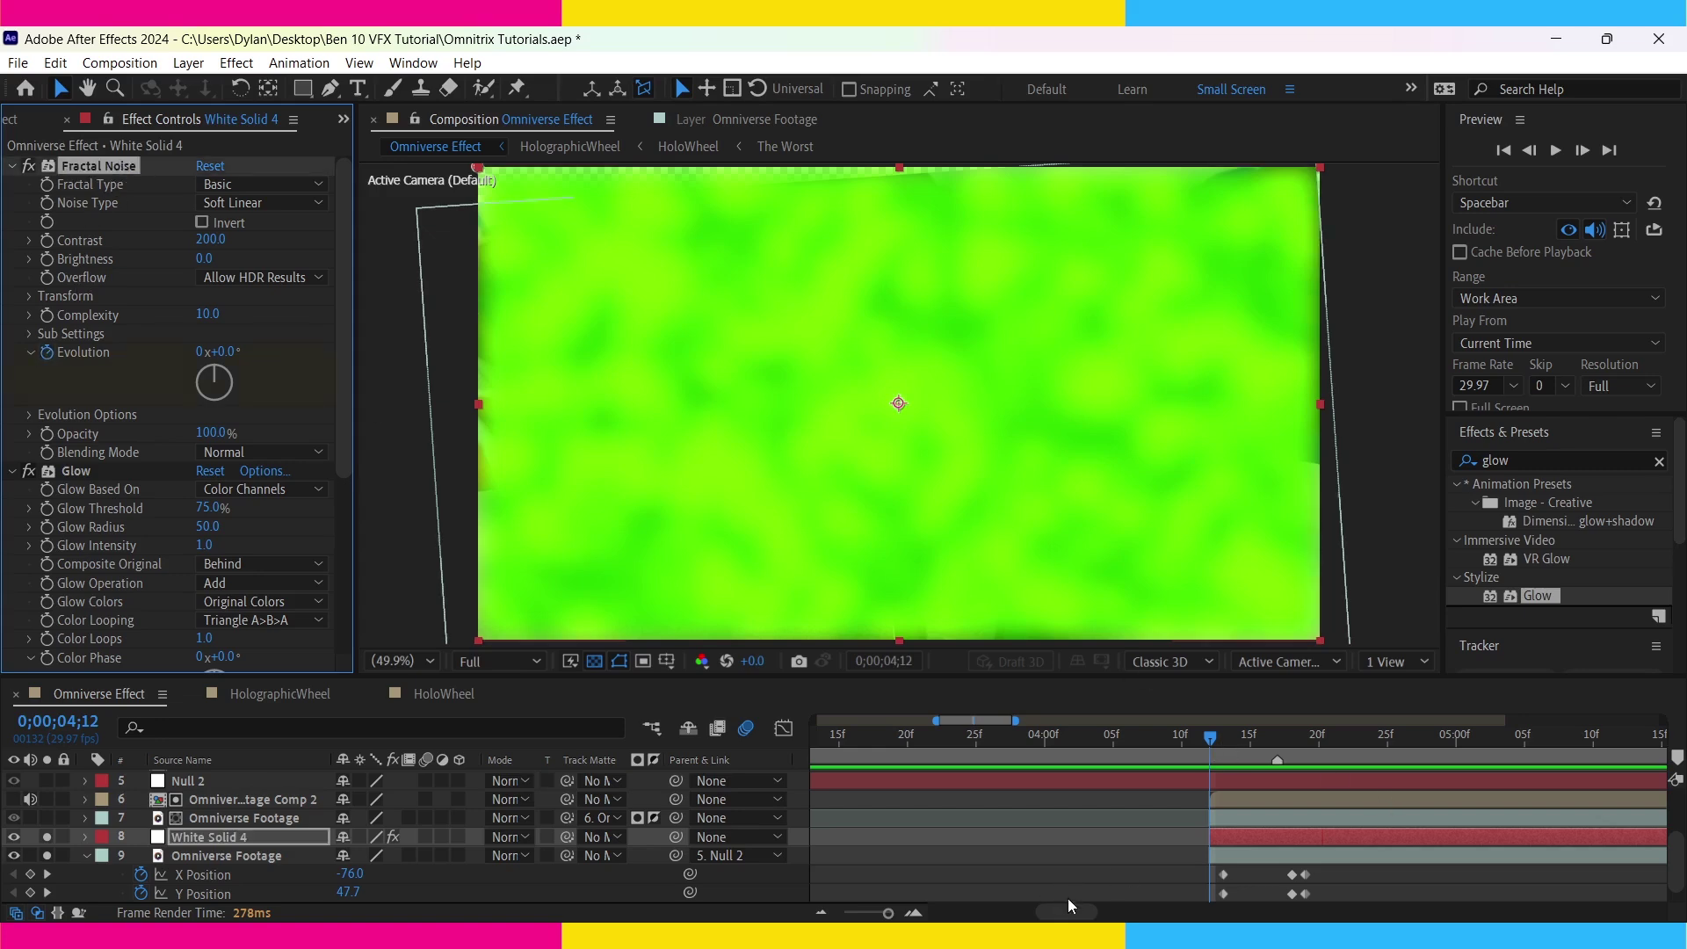
{"action": "left_click_drag", "start_coordinate": [1069, 910], "coordinate": [1107, 915]}
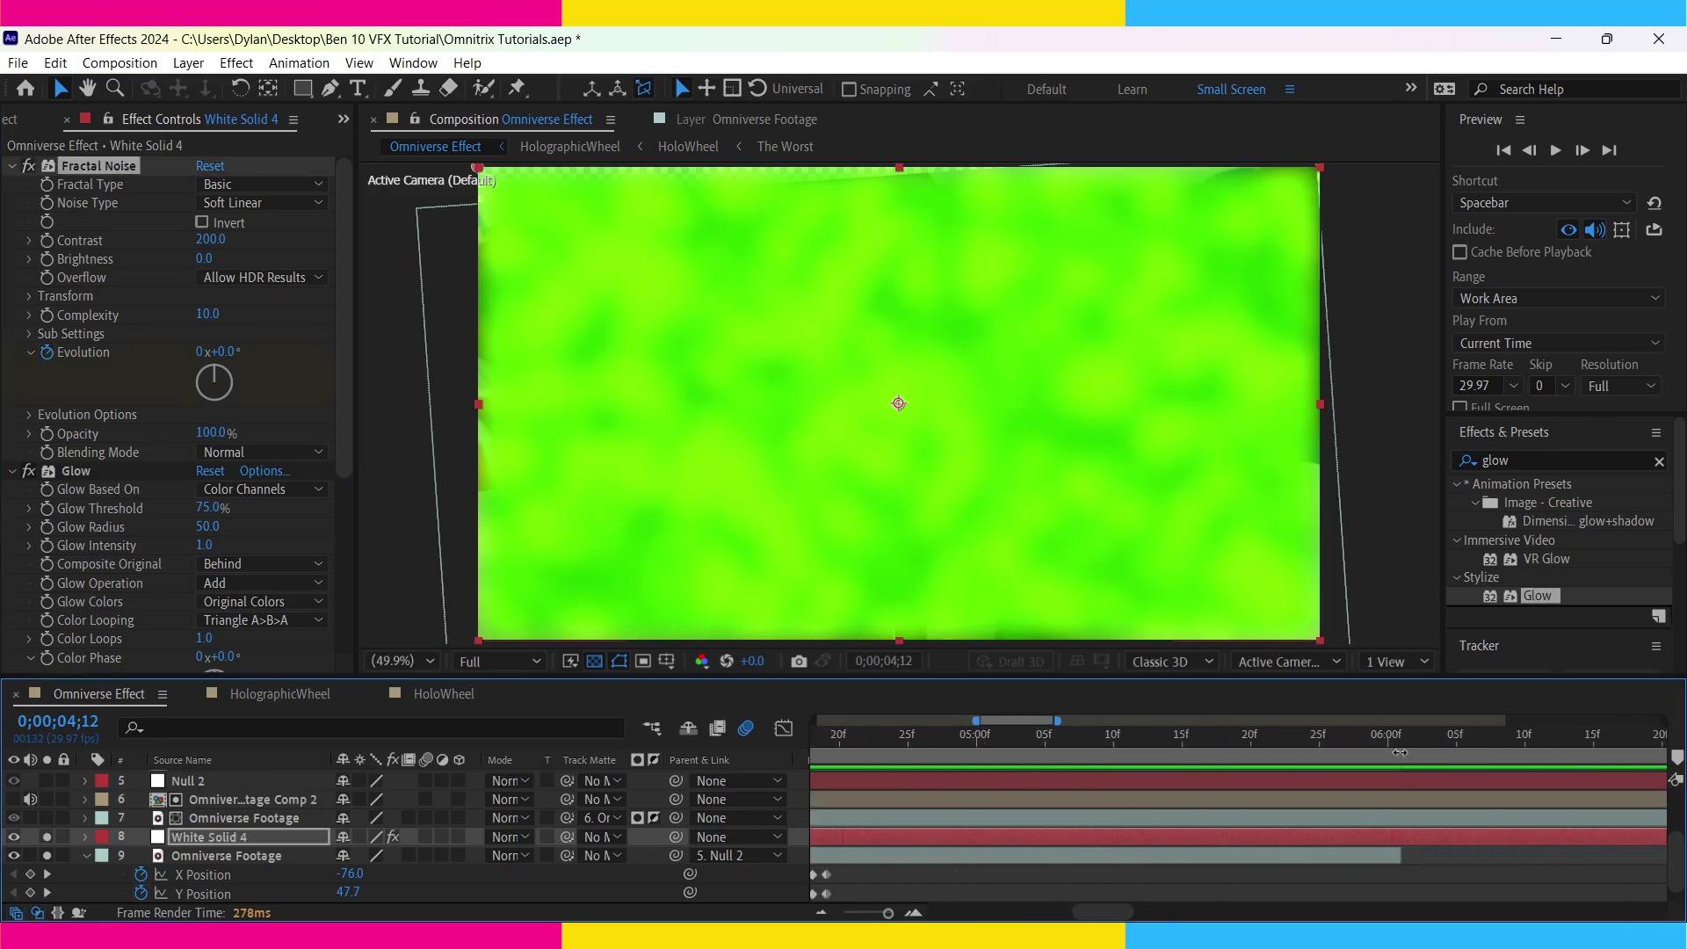
{"action": "left_click", "coordinate": [1399, 746]}
{"action": "left_click", "coordinate": [201, 352]}
{"action": "type", "text": "2"}
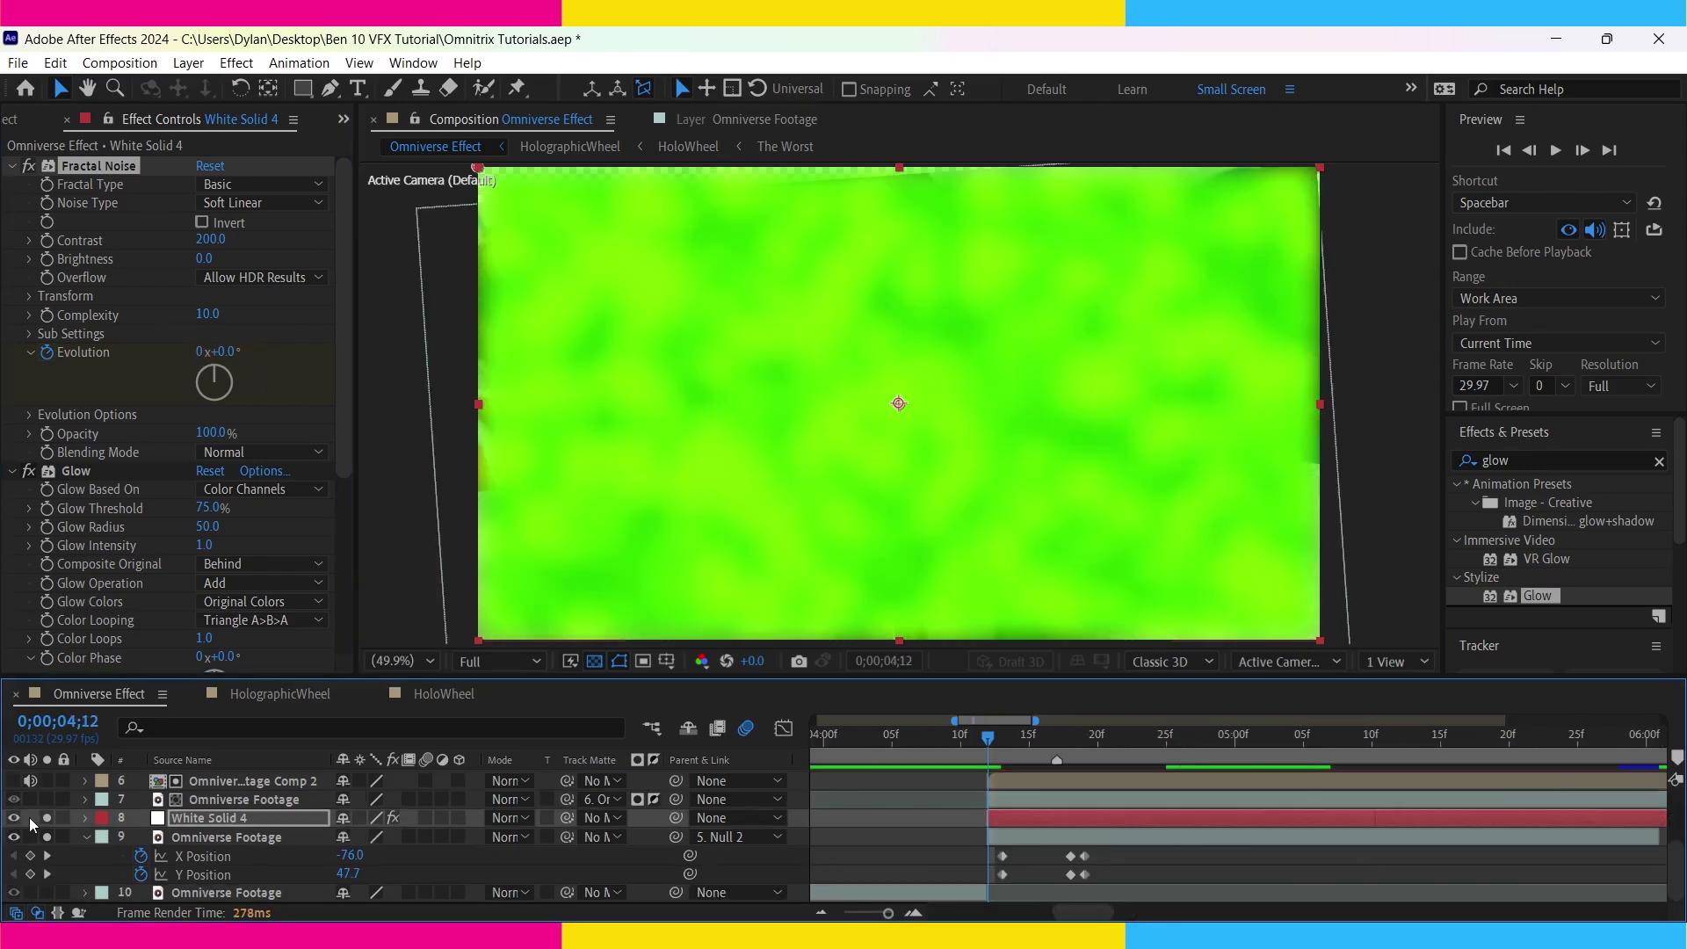
- Mask White Solid 4 to the dial's green hourglass and parent its pre-comp to the open-watch Omniverse Footage layer
{"action": "left_click", "coordinate": [14, 817]}
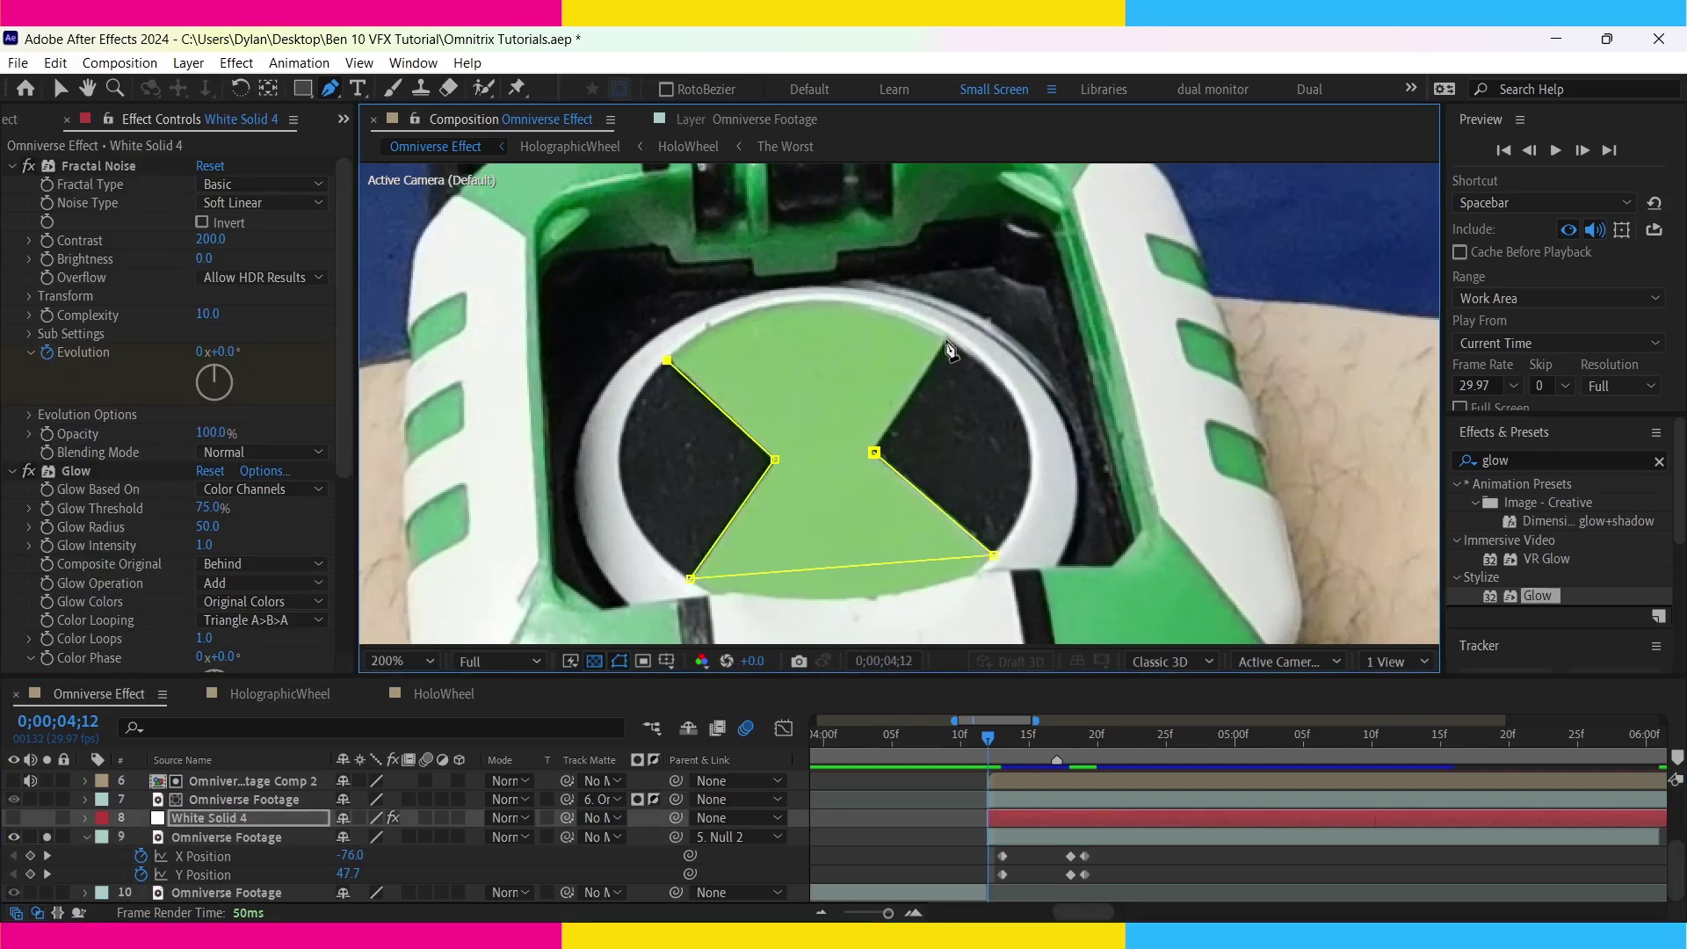
{"action": "left_click", "coordinate": [946, 342]}
{"action": "scroll", "coordinate": [946, 342], "scroll_direction": "up", "scroll_amount": 1}
{"action": "left_click", "coordinate": [440, 317]}
{"action": "left_click_drag", "start_coordinate": [719, 296], "coordinate": [689, 207]}
{"action": "left_click_drag", "start_coordinate": [812, 478], "coordinate": [850, 329]}
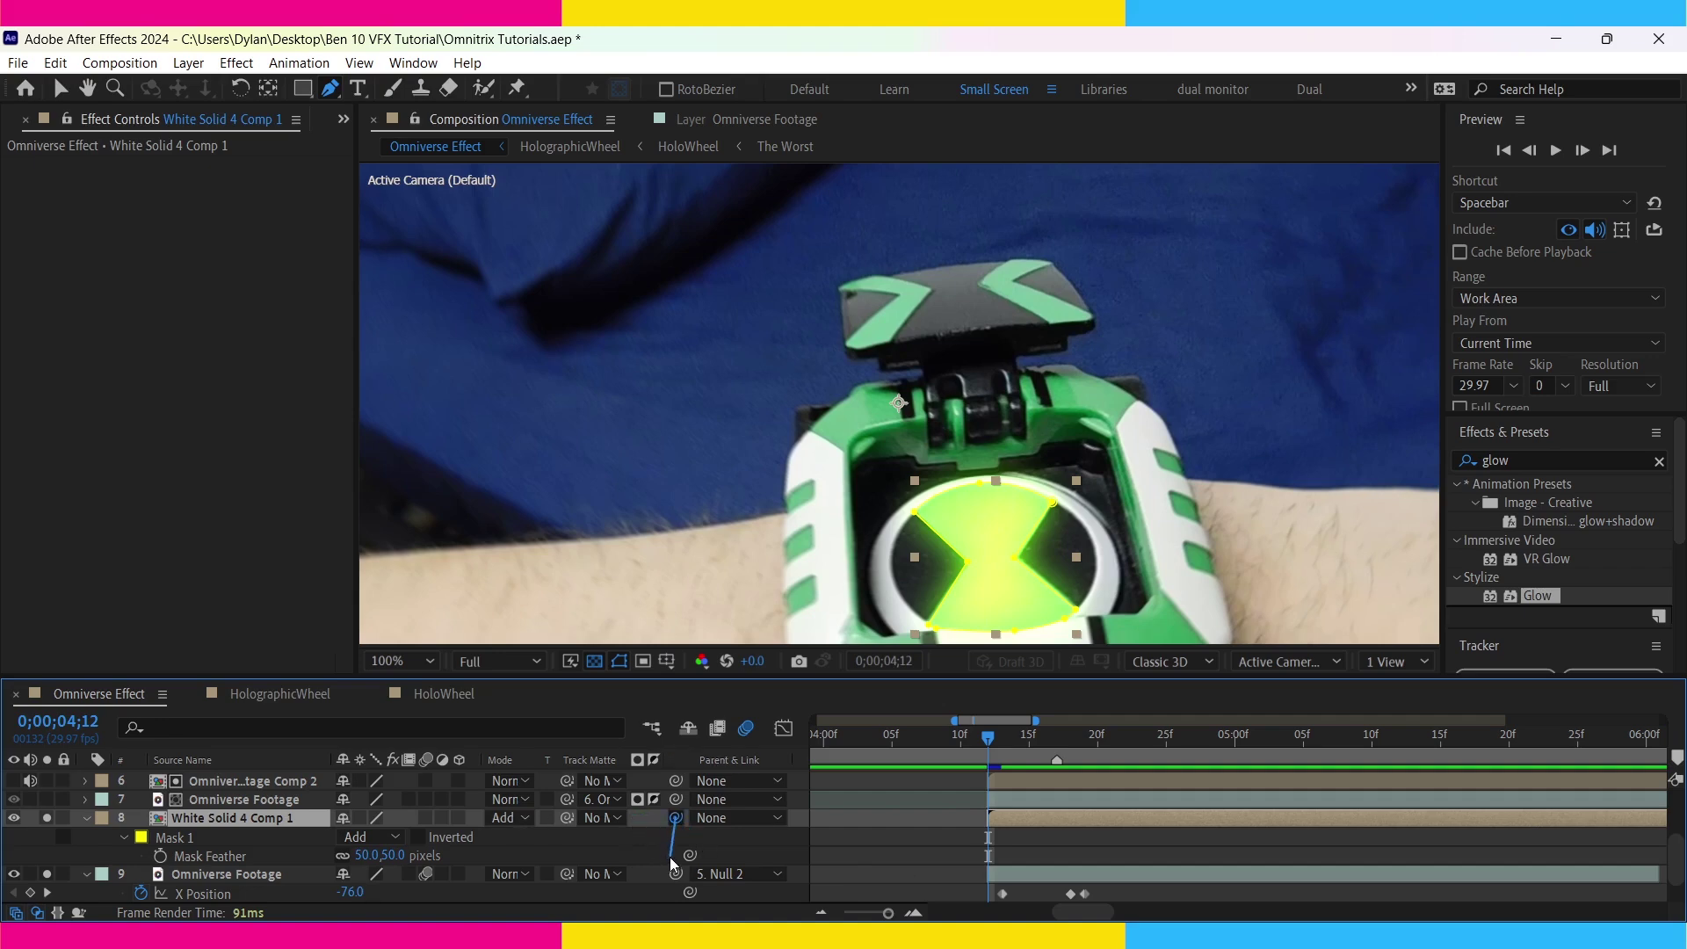
{"action": "left_click_drag", "start_coordinate": [675, 817], "coordinate": [314, 879]}
{"action": "mouse_move", "coordinate": [988, 738]}
{"action": "left_mouse_down"}
{"action": "mouse_move", "coordinate": [1031, 743]}
{"action": "mouse_move", "coordinate": [989, 757]}
{"action": "left_mouse_up"}
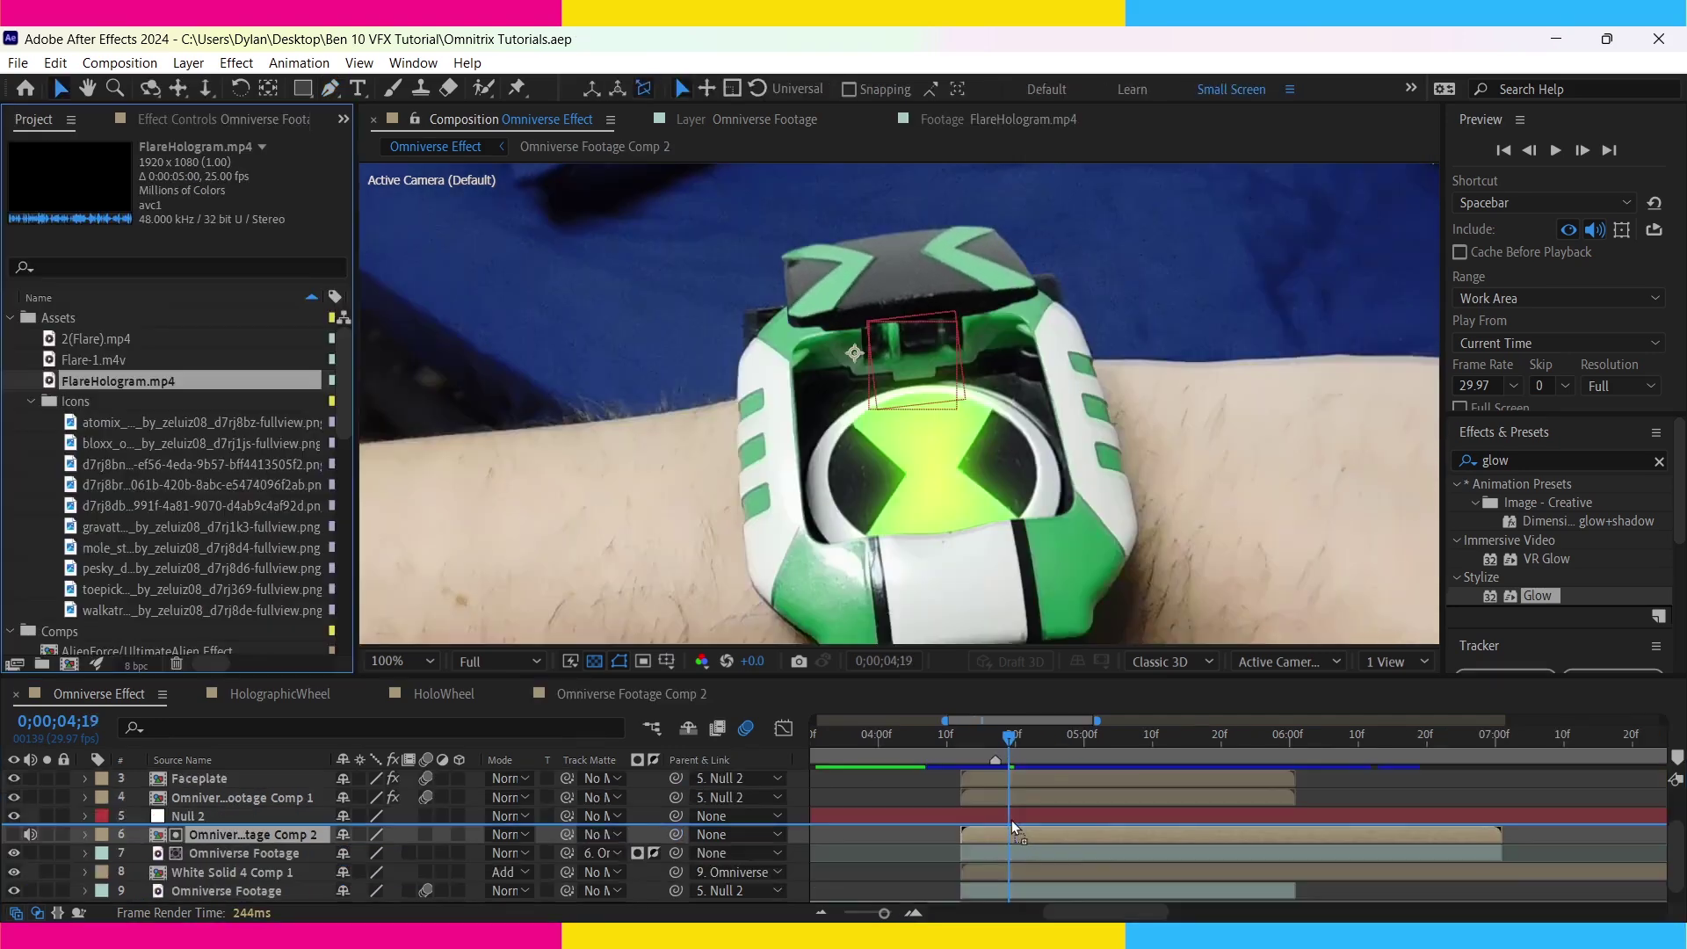
- Place FlareHologram.mp4 above Omniverse Footage Comp 2 from 0;00;04;12, blend it with Add, and center the flare on the dial
{"action": "left_click_drag", "start_coordinate": [962, 828], "coordinate": [977, 827]}
{"action": "left_click", "coordinate": [502, 832]}
{"action": "left_click", "coordinate": [657, 277]}
{"action": "left_click_drag", "start_coordinate": [847, 422], "coordinate": [937, 468]}
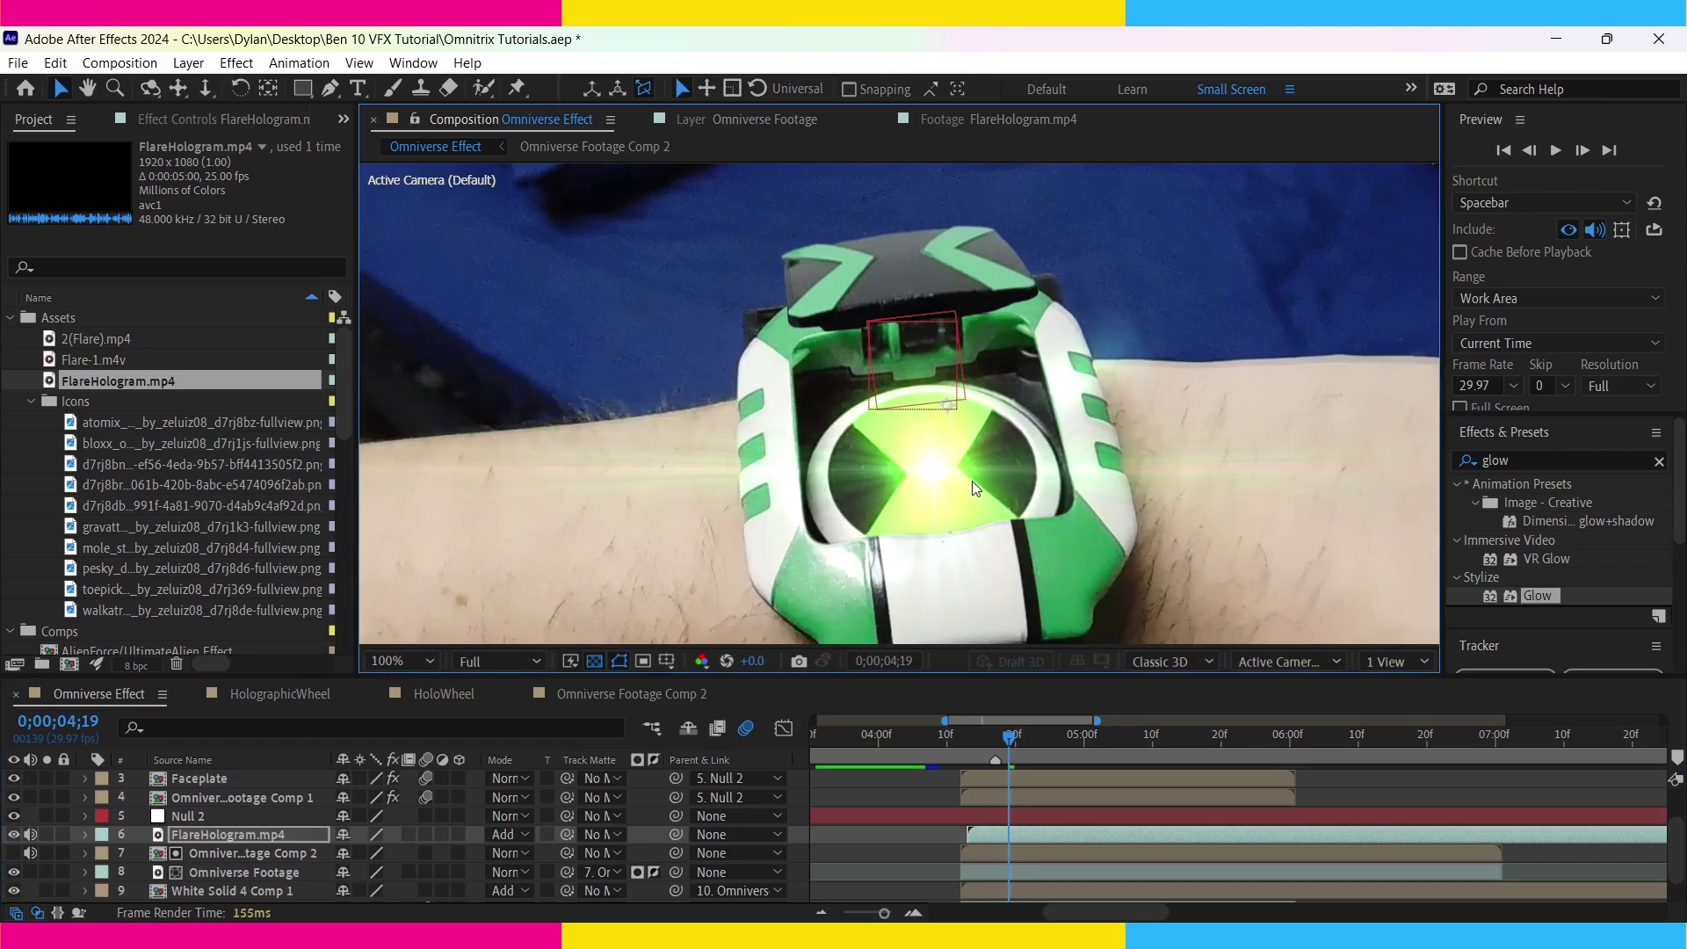
{"action": "left_click_drag", "start_coordinate": [1028, 837], "coordinate": [1020, 837]}
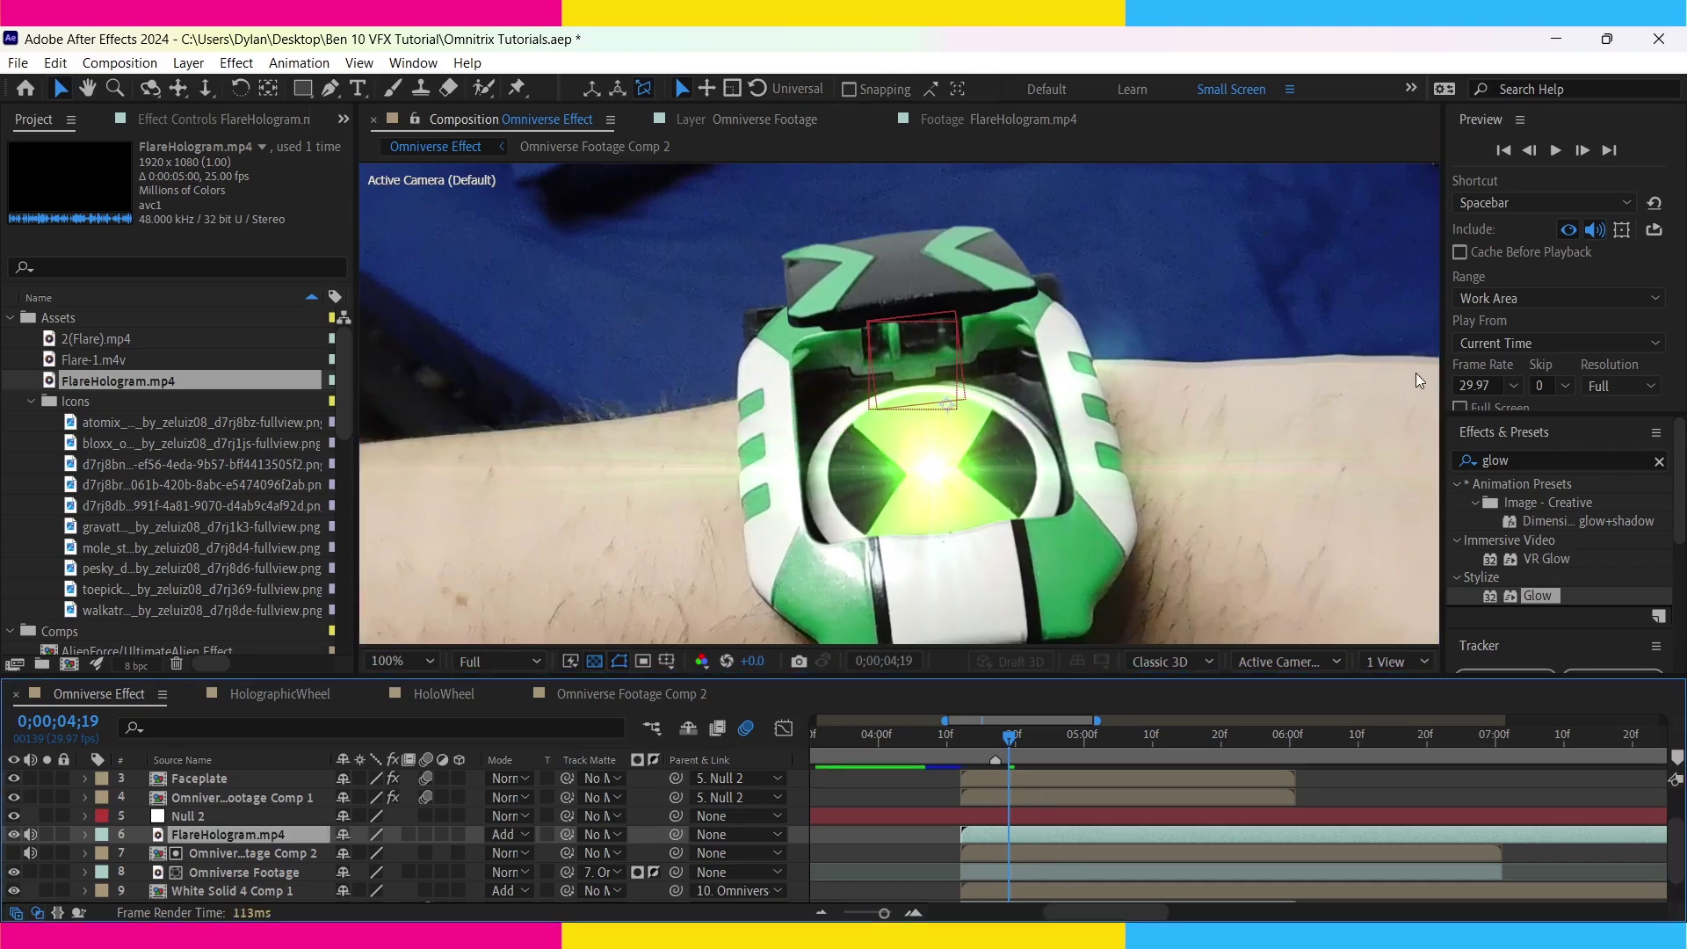
- Apply the Tint effect to the FlareHologram.mp4 layer
{"action": "left_click", "coordinate": [1533, 459]}
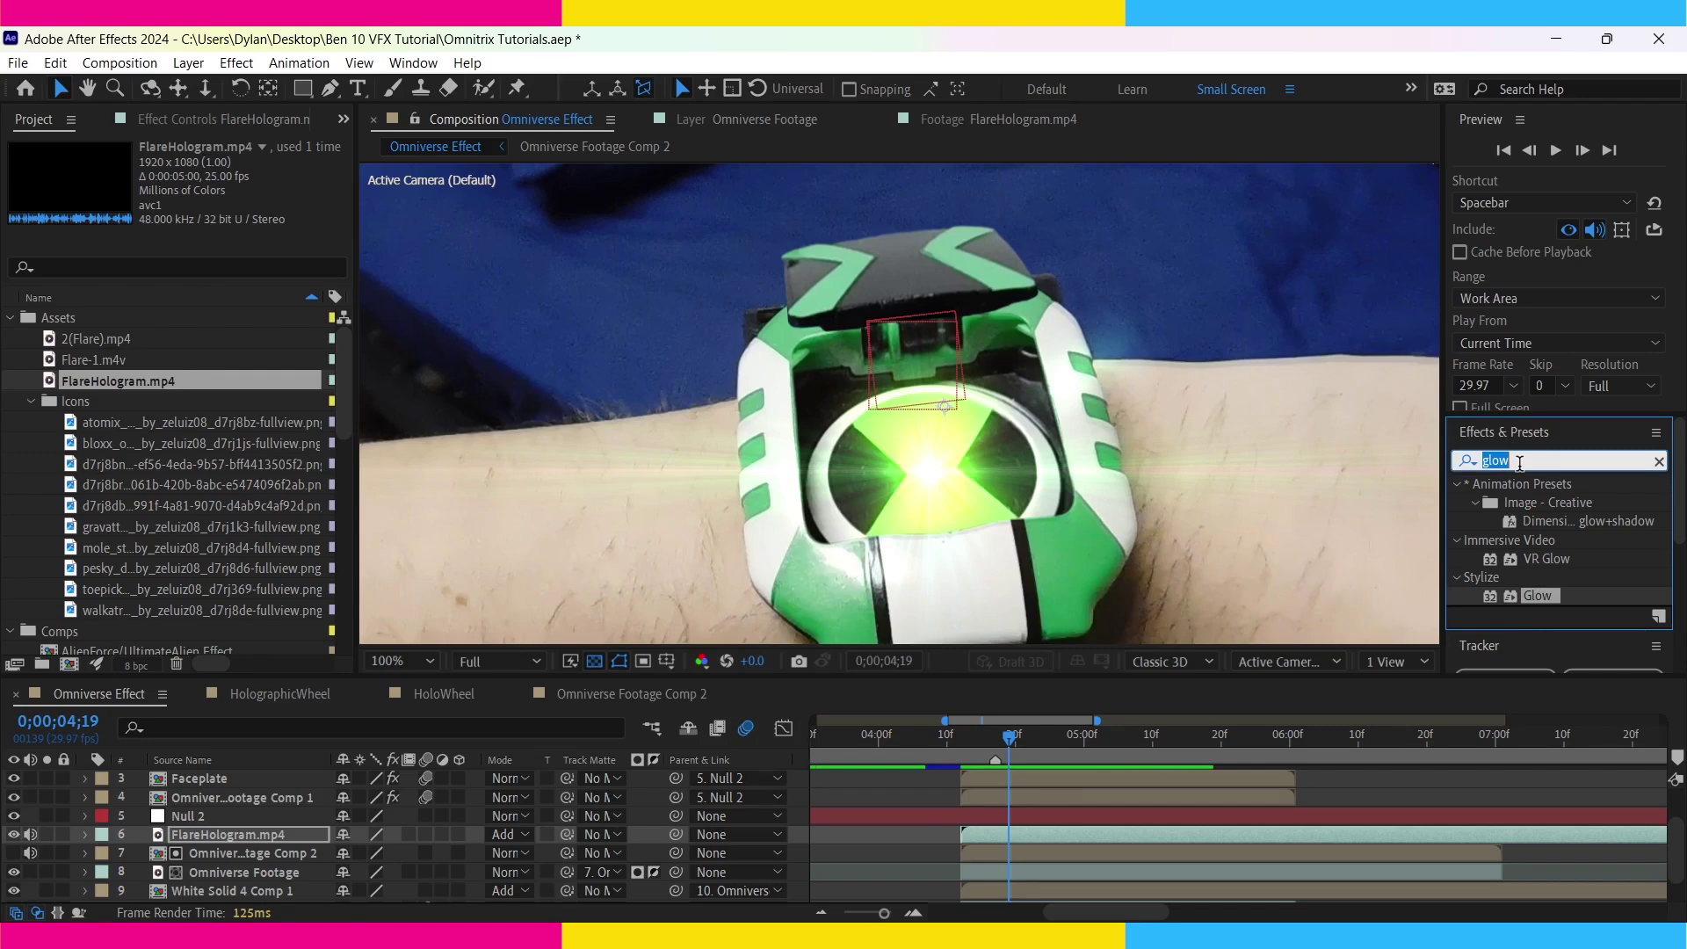
{"action": "type", "text": "tint"}
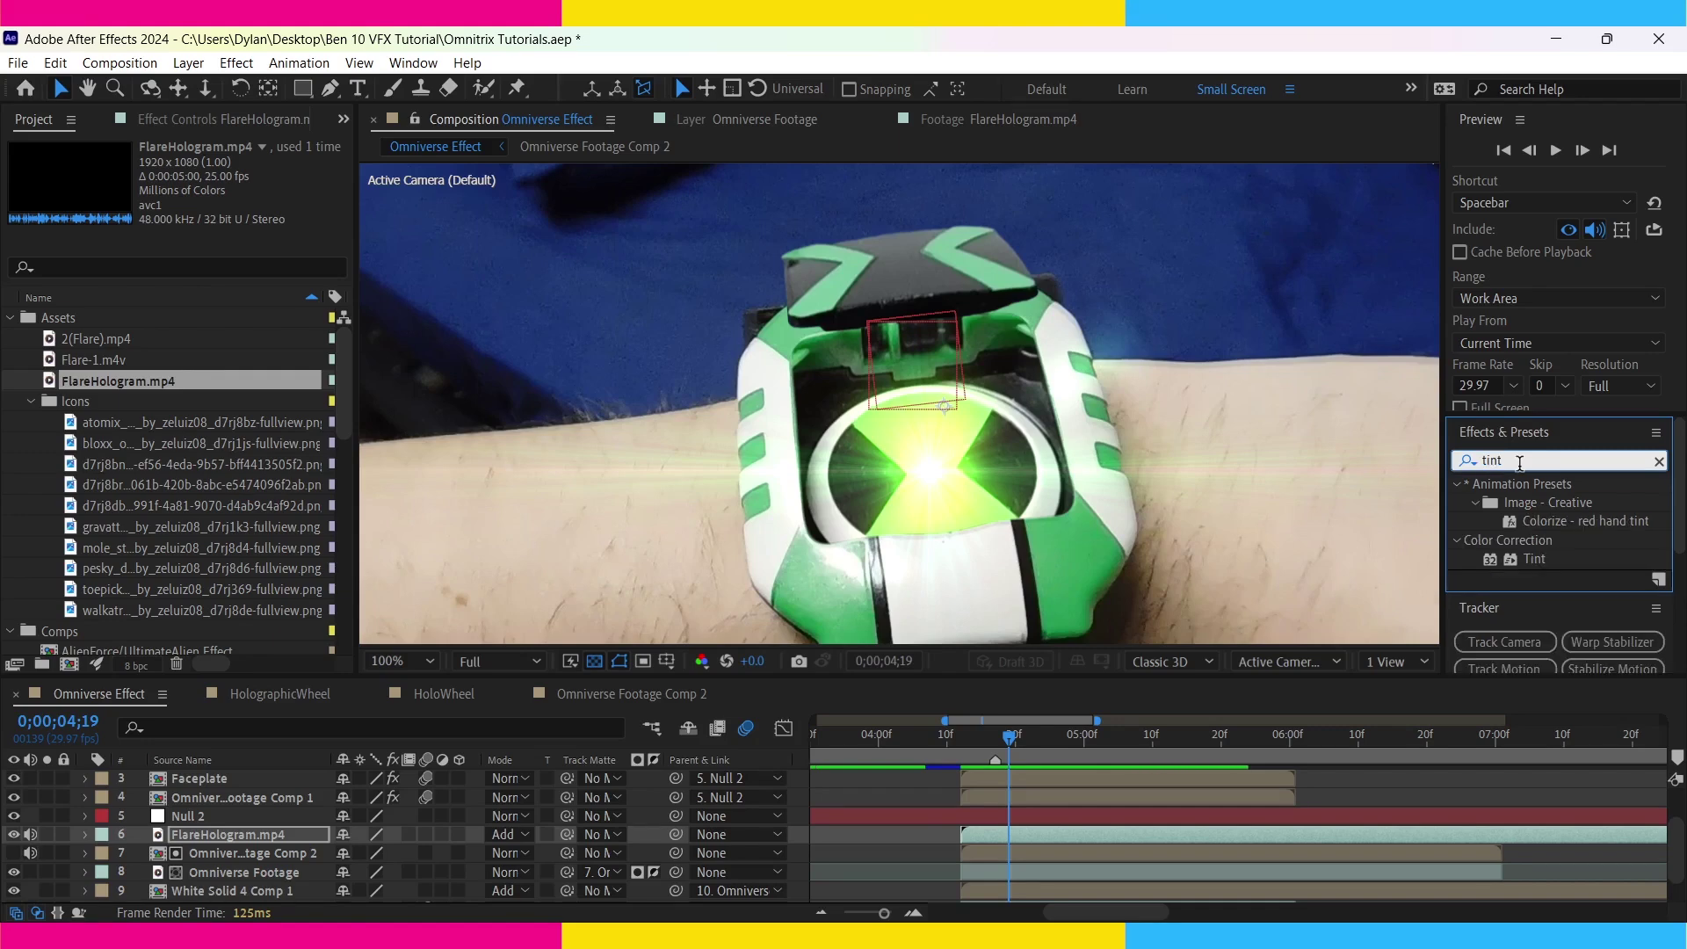
{"action": "double_click", "coordinate": [1536, 559]}
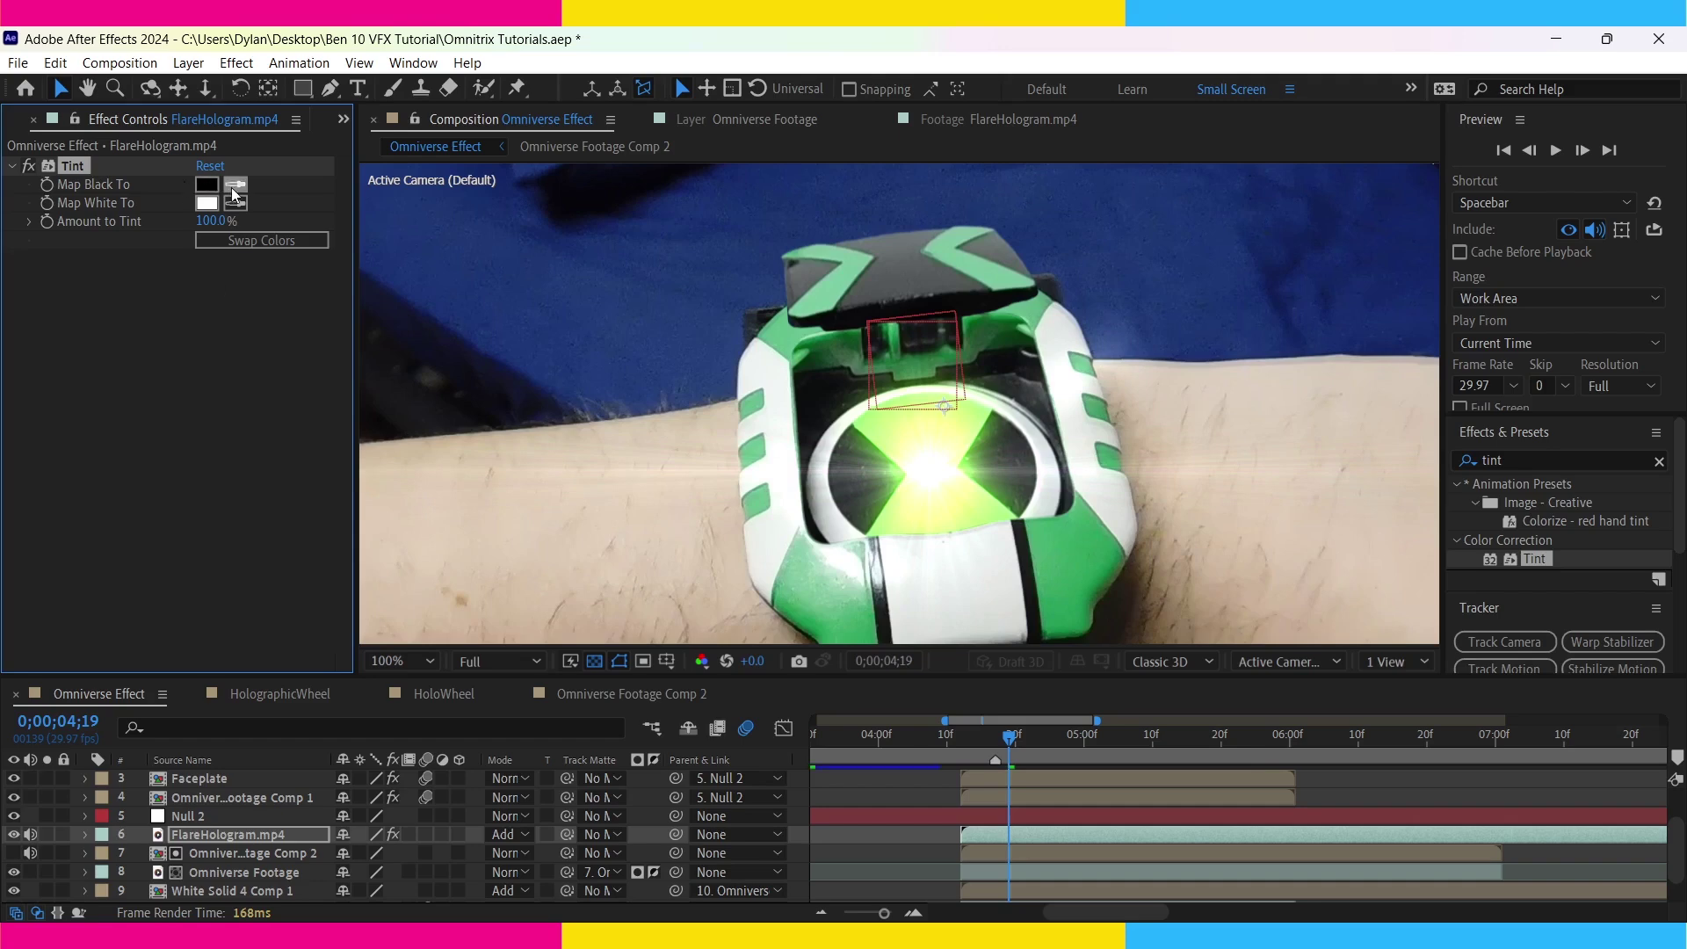
{"action": "left_click", "coordinate": [515, 834]}
{"action": "left_click", "coordinate": [203, 414]}
{"action": "left_click", "coordinate": [209, 201]}
{"action": "left_click", "coordinate": [495, 425]}
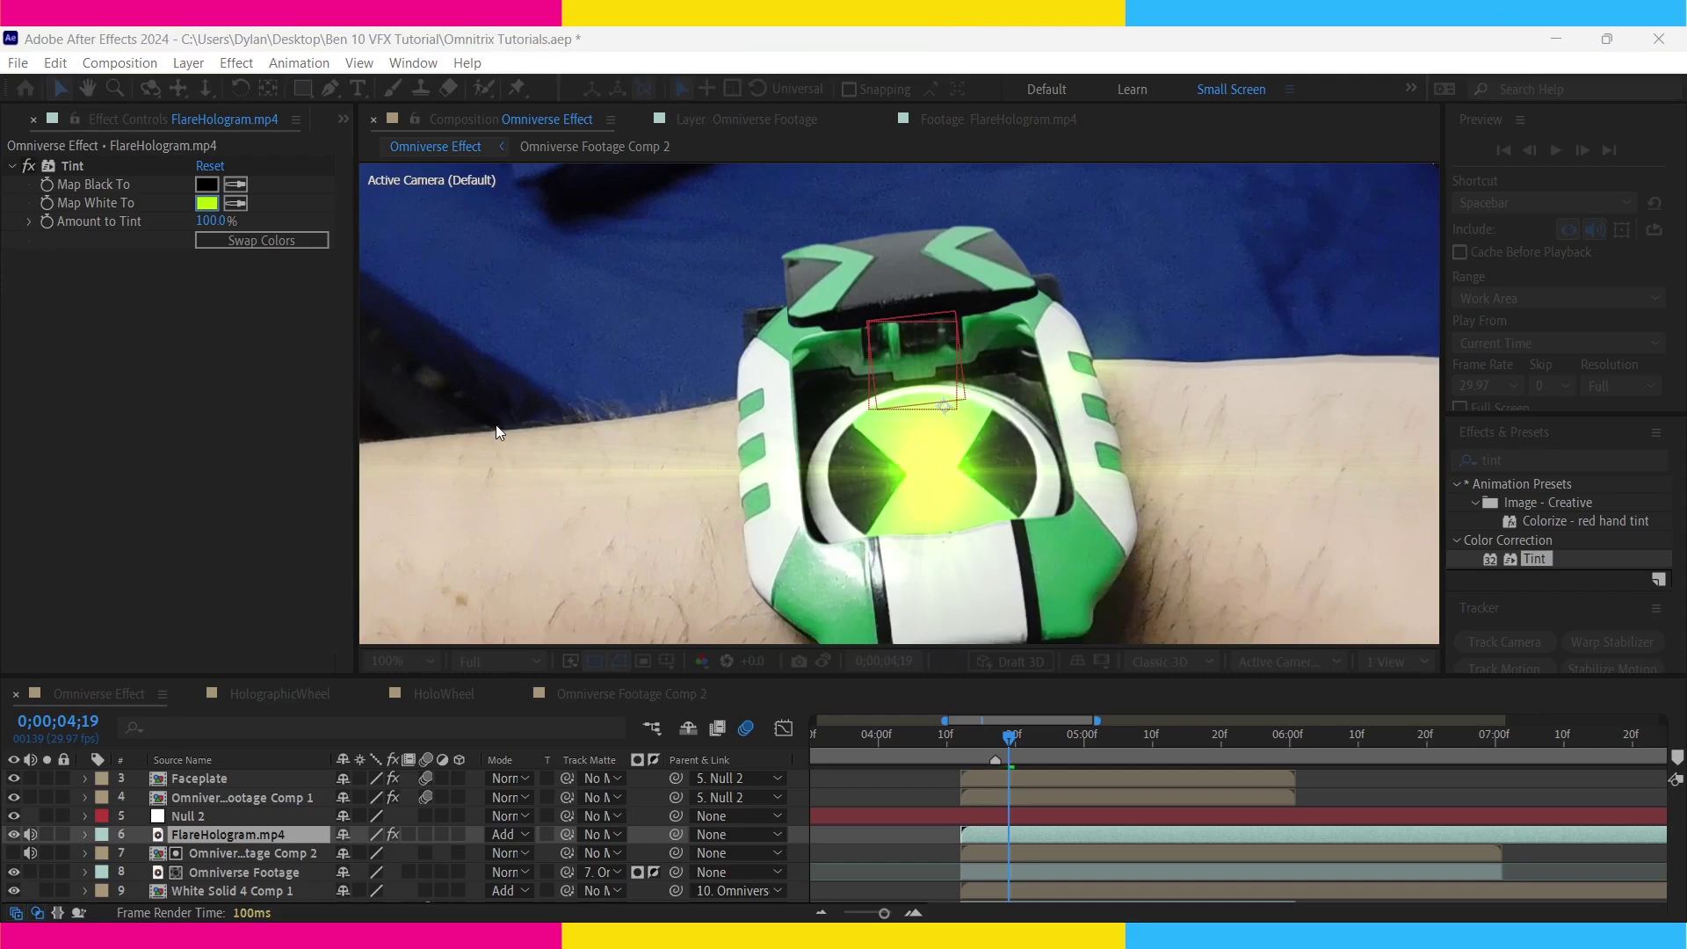
{"action": "key", "text": "Escape"}
- Hide the flare, sample the glowing dial's yellow for Tint's Map White To colour, and show the flare again
{"action": "left_click", "coordinate": [13, 835]}
{"action": "left_click", "coordinate": [235, 203]}
{"action": "left_click", "coordinate": [909, 462]}
{"action": "left_click", "coordinate": [13, 835]}
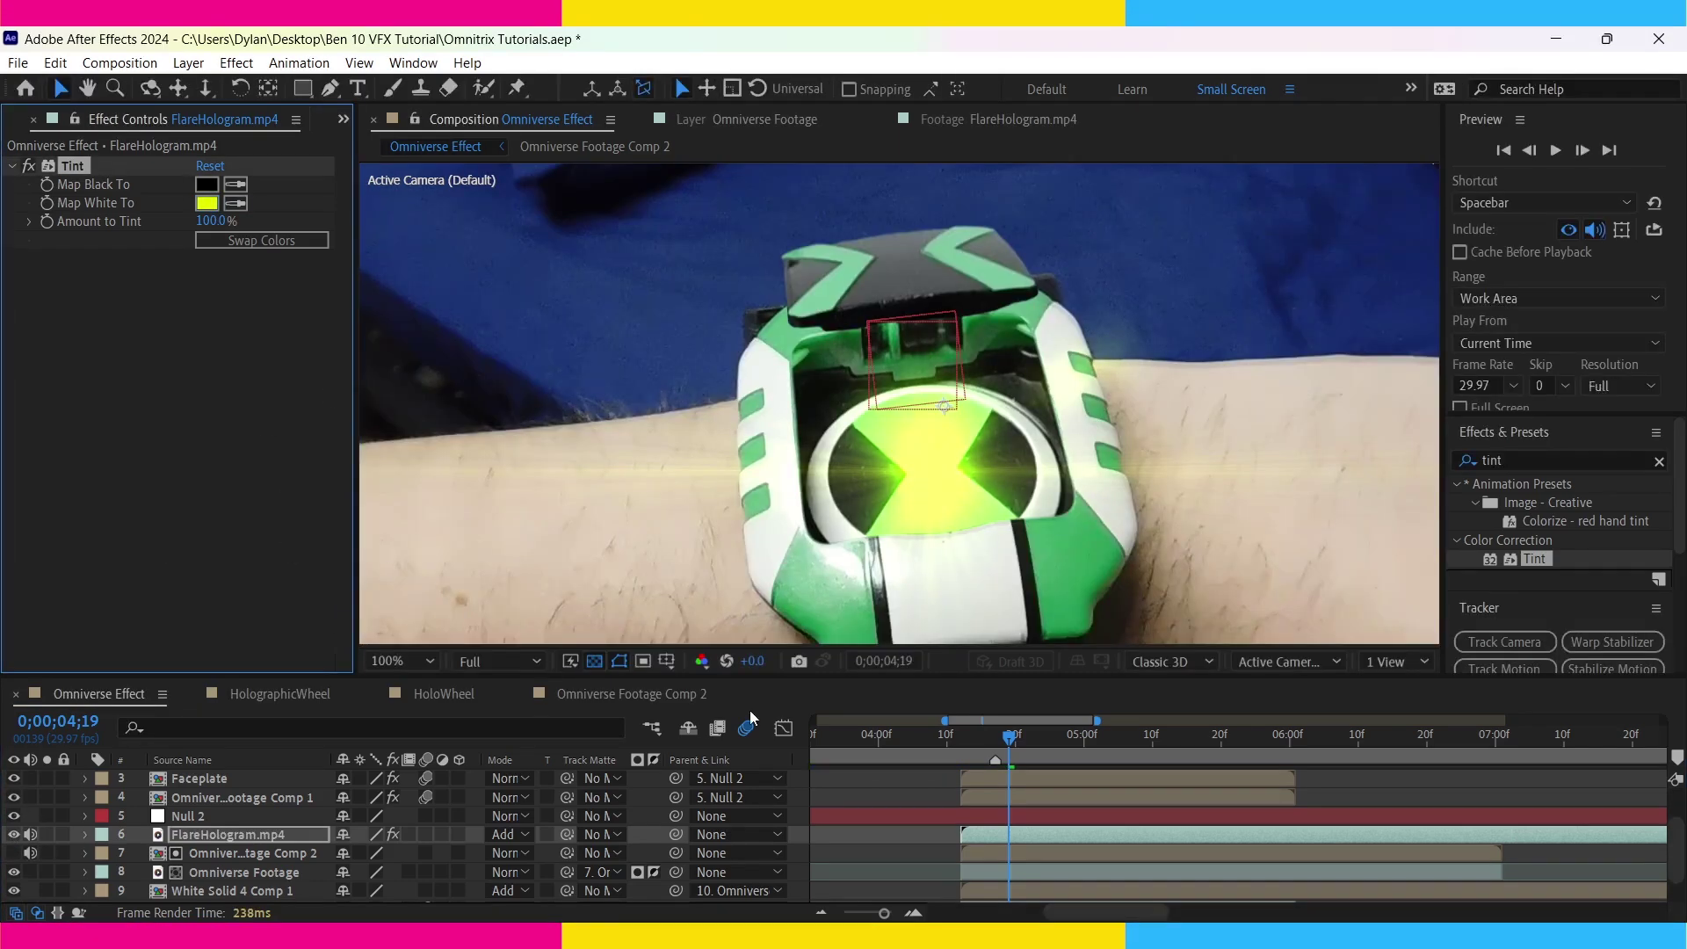
- Move the FlareHologram.mp4 anchor point to the flare's center on the dial and parent the layer to Null 2
{"action": "key", "text": "s"}
{"action": "left_click_drag", "start_coordinate": [841, 689], "coordinate": [1002, 815]}
{"action": "key", "text": "Page_Up"}
{"action": "key", "text": "Page_Up"}
{"action": "key", "text": "r"}
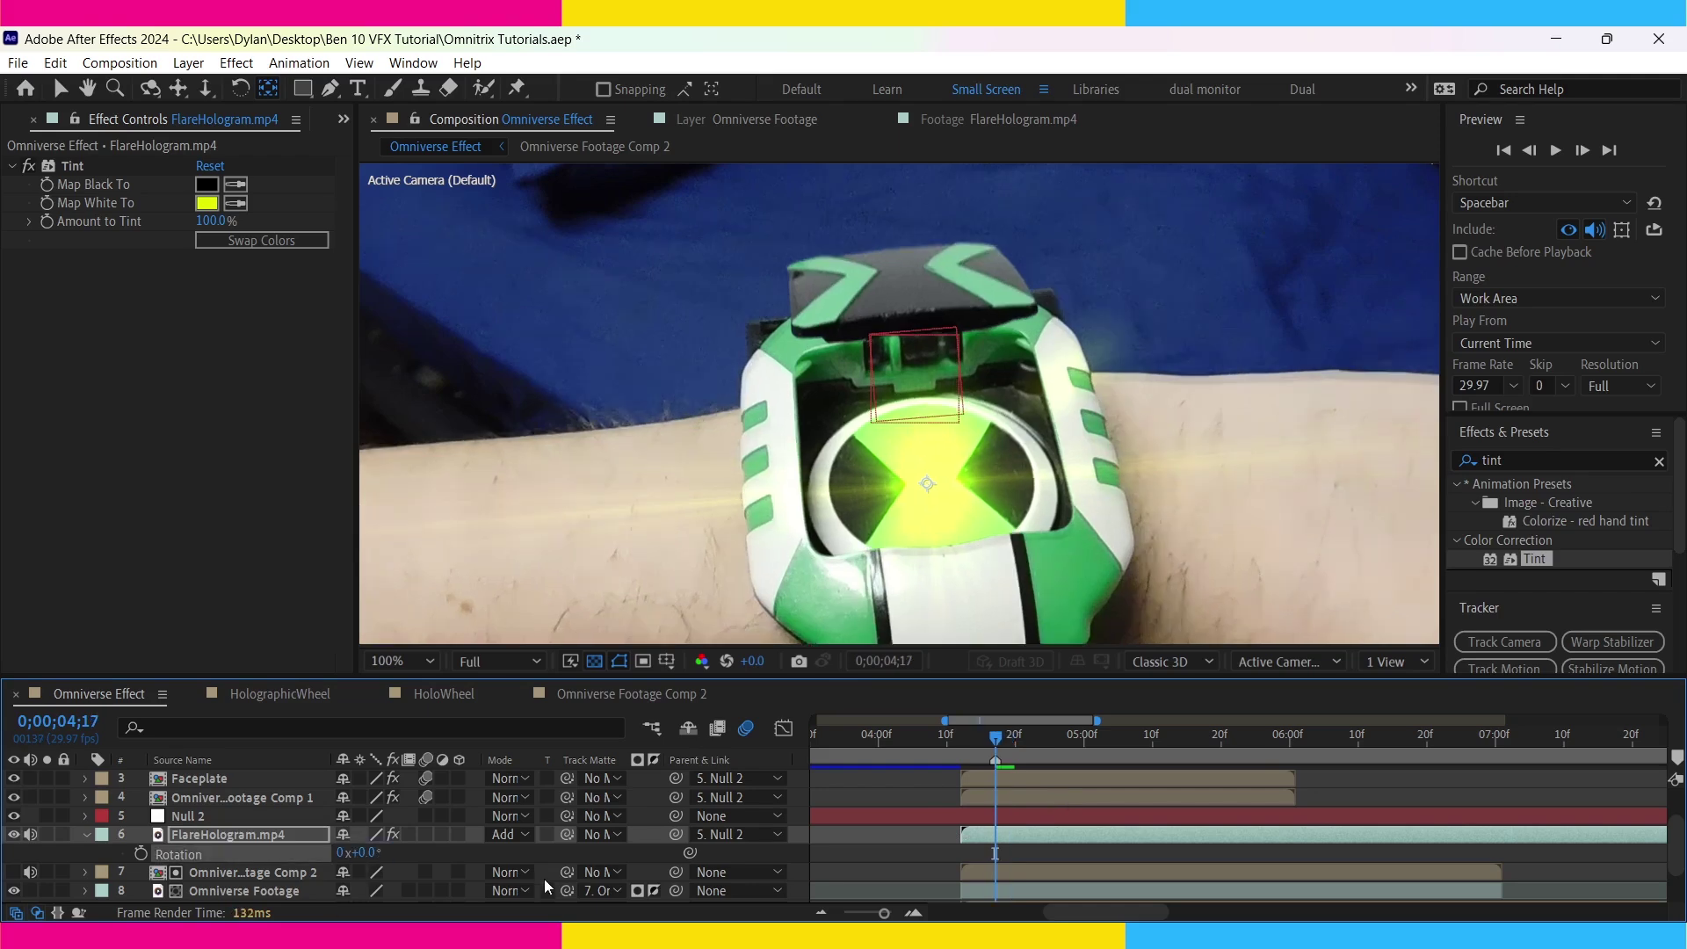
- Start keyframing the FlareHologram.mp4 layer's position at 0;00;04;17
{"action": "key", "text": "p"}
{"action": "left_click", "coordinate": [141, 854]}
{"action": "left_click", "coordinate": [140, 873]}
- Hide the Faceplate and Omniverse Footage Comp 1 layers, and keyframe the flare's scale at 50% at 0;00;04;12
{"action": "key", "text": "Page_Up"}
{"action": "key", "text": "Page_Up"}
{"action": "key", "text": "Page_Up"}
{"action": "key", "text": "Page_Up"}
{"action": "key", "text": "Page_Up"}
{"action": "scroll", "coordinate": [193, 809], "scroll_direction": "up", "scroll_amount": 1}
{"action": "left_click_drag", "start_coordinate": [13, 834], "coordinate": [14, 853]}
{"action": "scroll", "coordinate": [53, 854], "scroll_direction": "down", "scroll_amount": 1}
{"action": "key", "text": "s"}
{"action": "left_click_drag", "start_coordinate": [359, 855], "coordinate": [348, 858]}
{"action": "type", "text": "50"}
{"action": "key", "text": "Return"}
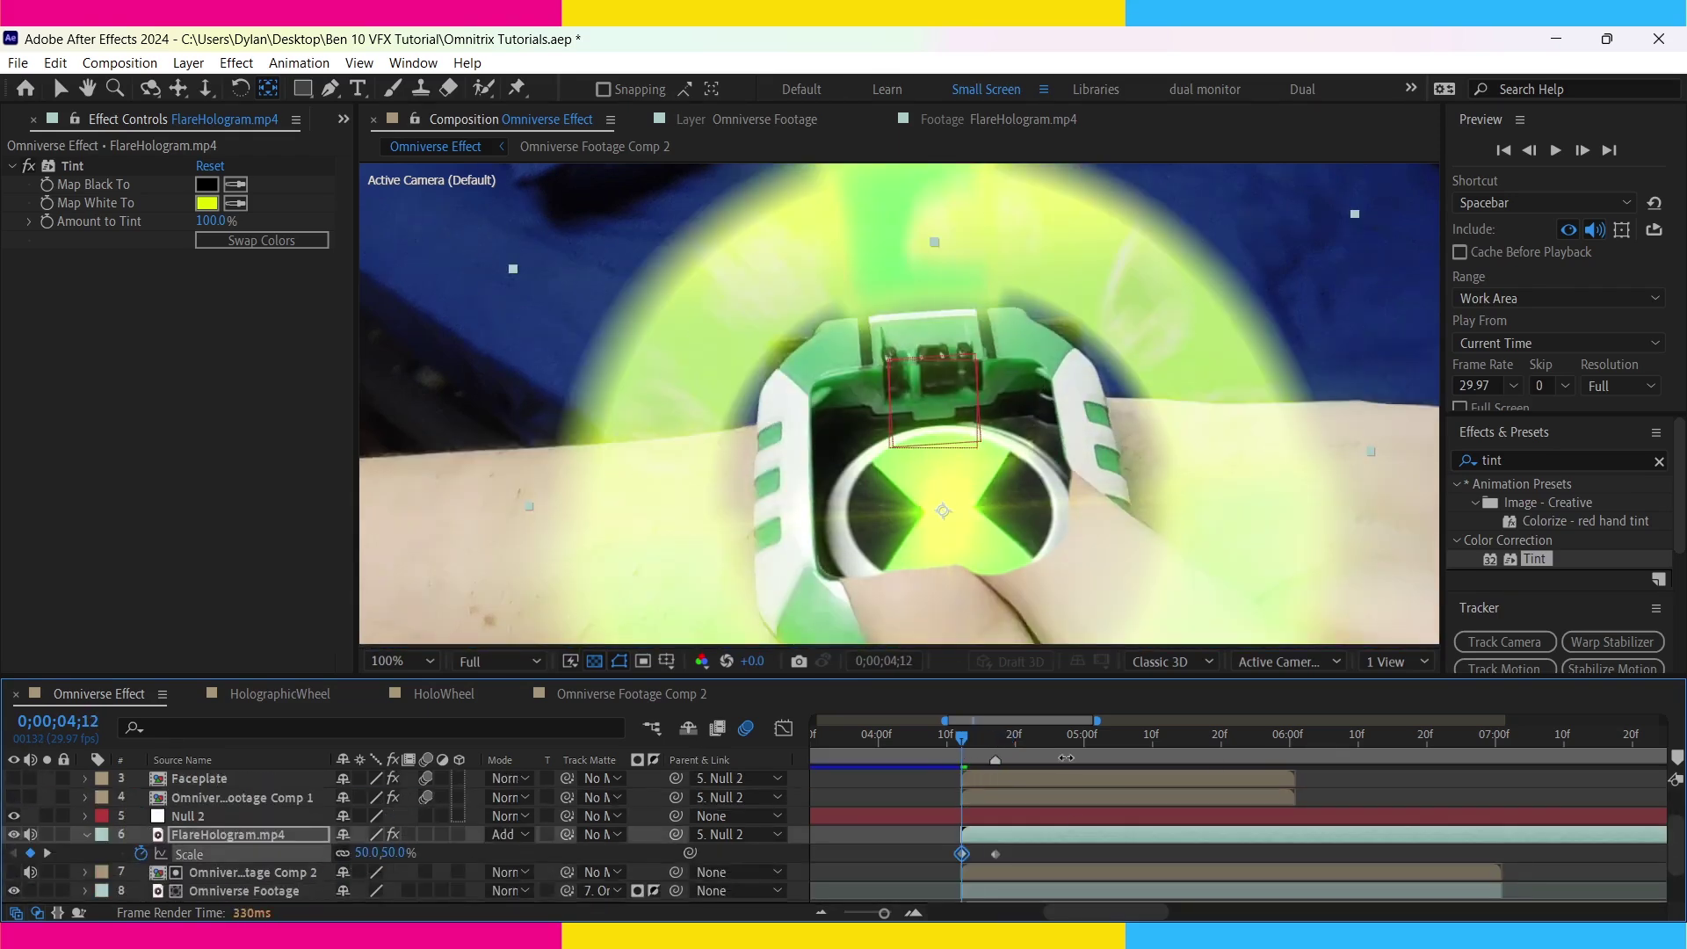
- Set the FlareHologram.mp4 scale keyframe at 0;00;04;17 to 100%
{"action": "key", "text": "Page_Down"}
{"action": "key", "text": "Page_Down"}
{"action": "key", "text": "Page_Down"}
{"action": "key", "text": "Page_Down"}
{"action": "key", "text": "Page_Down"}
{"action": "left_click", "coordinate": [365, 854]}
{"action": "type", "text": "100"}
{"action": "key", "text": "Return"}
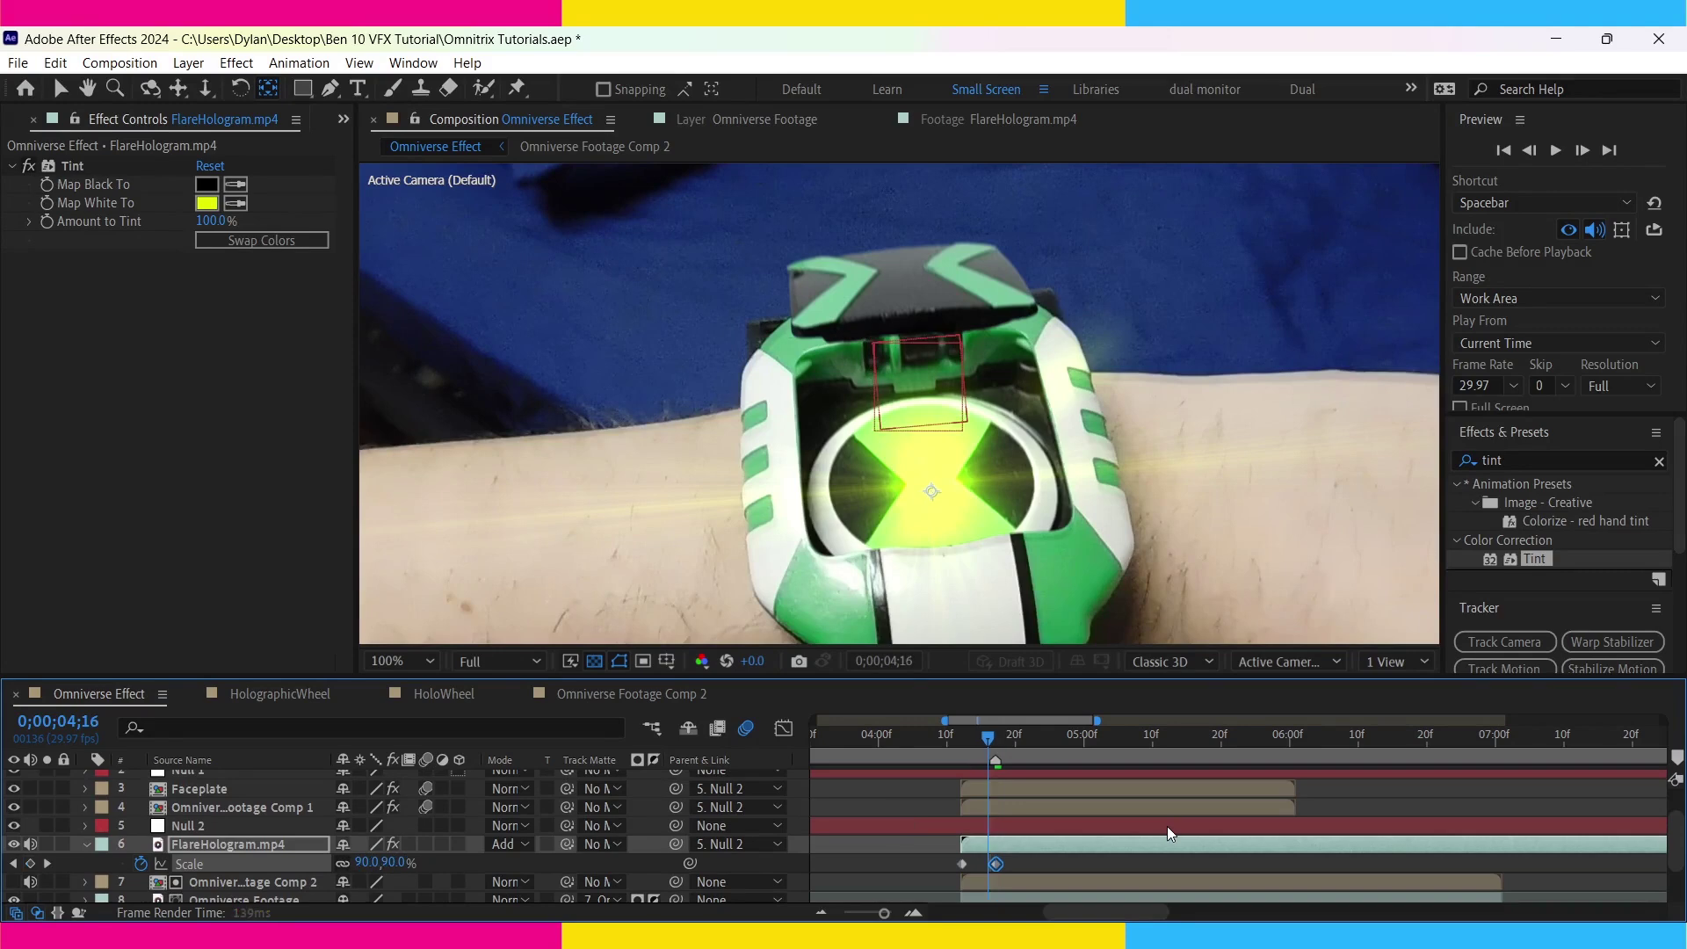
{"action": "key", "text": "Page_Up"}
{"action": "key", "text": "Page_Up"}
{"action": "key", "text": "Page_Up"}
{"action": "key", "text": "Page_Up"}
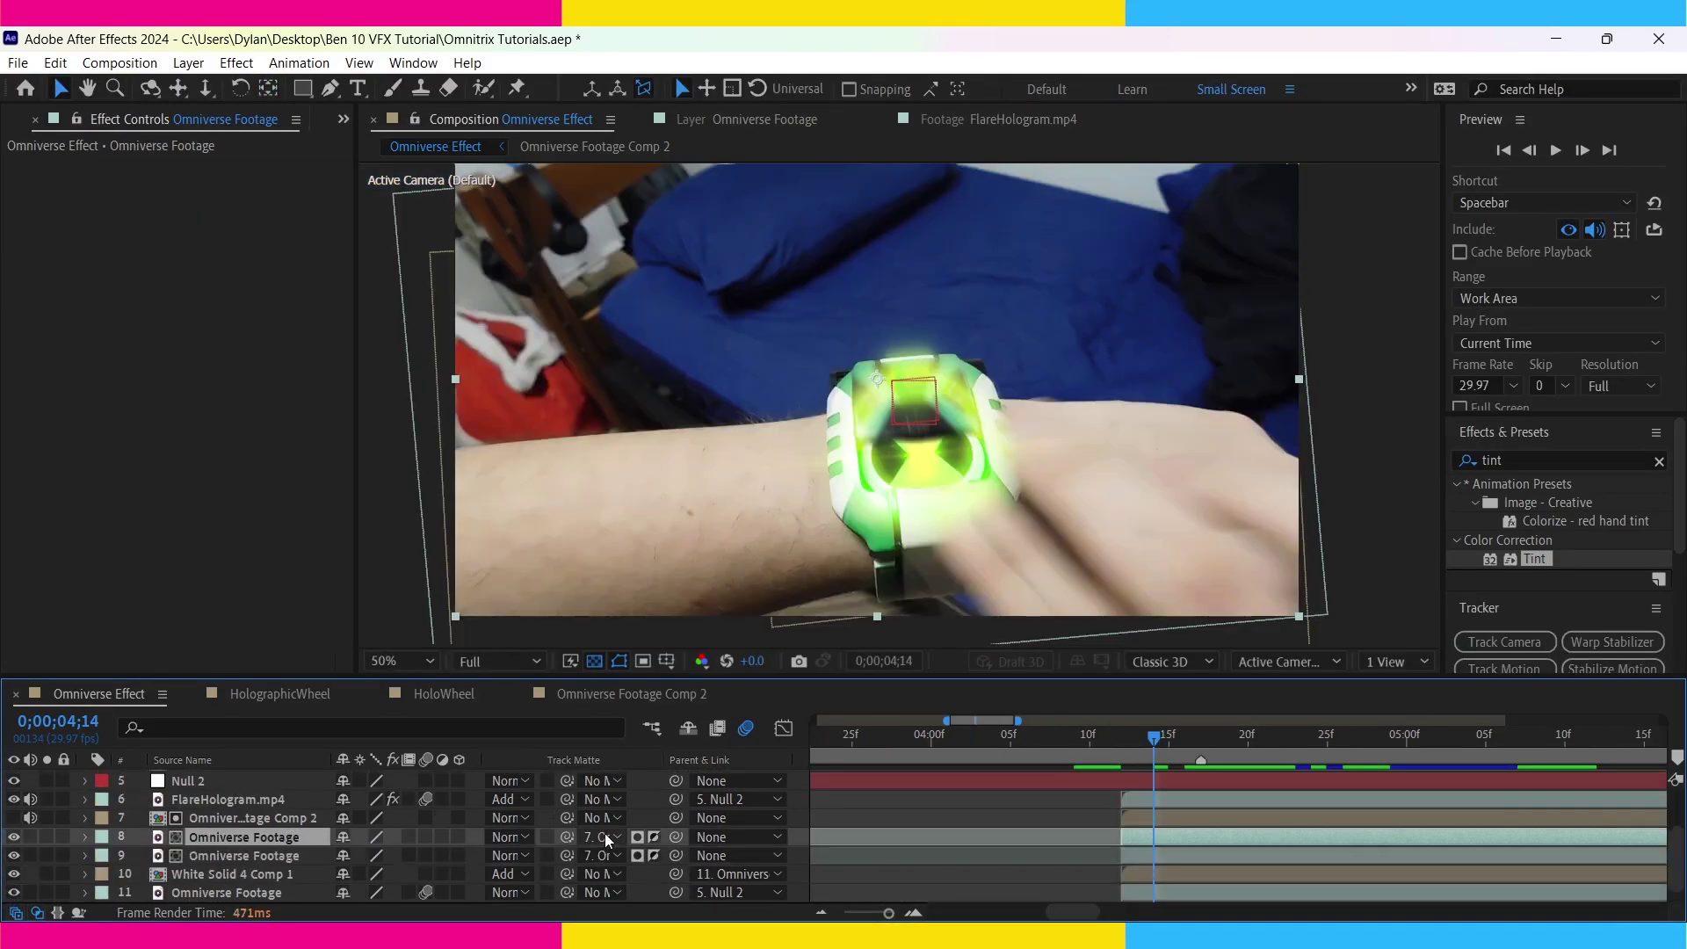
- Move the matted Omniverse Footage layer directly below HolographicWheel, start it at 0;00;04;12, and cut it to a three-frame clip
{"action": "left_click", "coordinate": [178, 836]}
{"action": "left_click_drag", "start_coordinate": [175, 837], "coordinate": [216, 788]}
{"action": "left_click_drag", "start_coordinate": [1155, 738], "coordinate": [1121, 786]}
{"action": "key", "text": "Page_Down"}
{"action": "key", "text": "Page_Down"}
{"action": "key", "text": "Page_Down"}
{"action": "key", "text": "ctrl+shift+d"}
{"action": "key", "text": "Delete"}
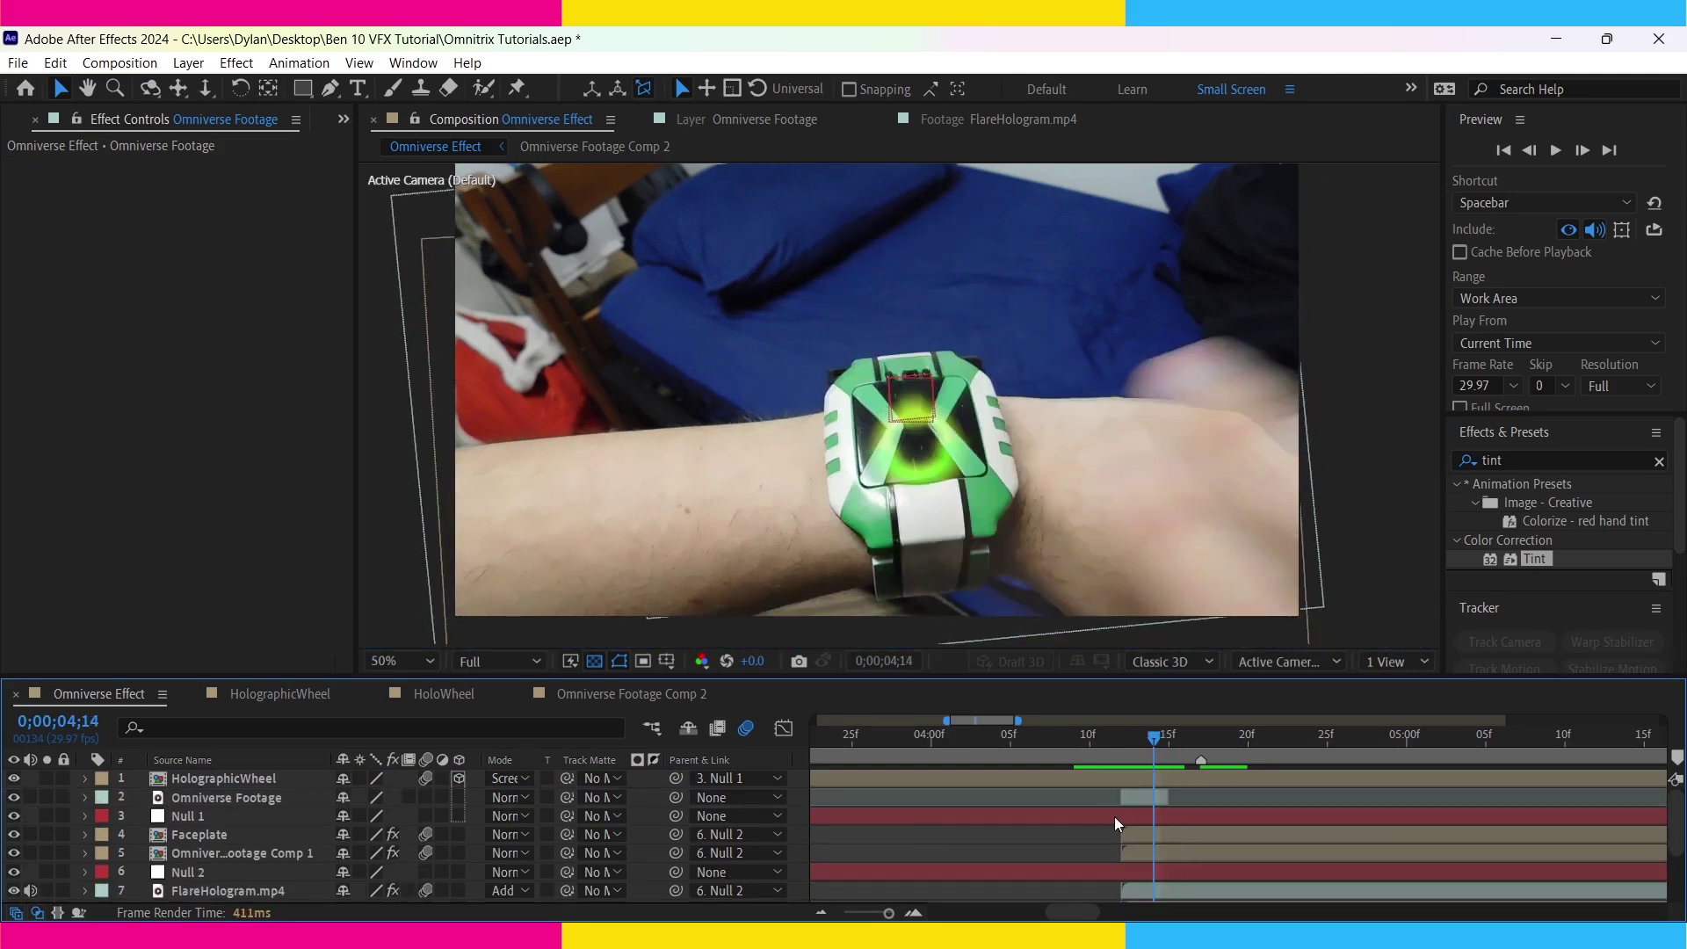
- Open the short Omniverse Footage clip at 0;00;04;12 and rotoscope the fingers covering the watch with the Roto Brush
{"action": "key", "text": "Page_Up"}
{"action": "key", "text": "equal"}
{"action": "key", "text": "Page_Up"}
{"action": "key", "text": "Page_Up"}
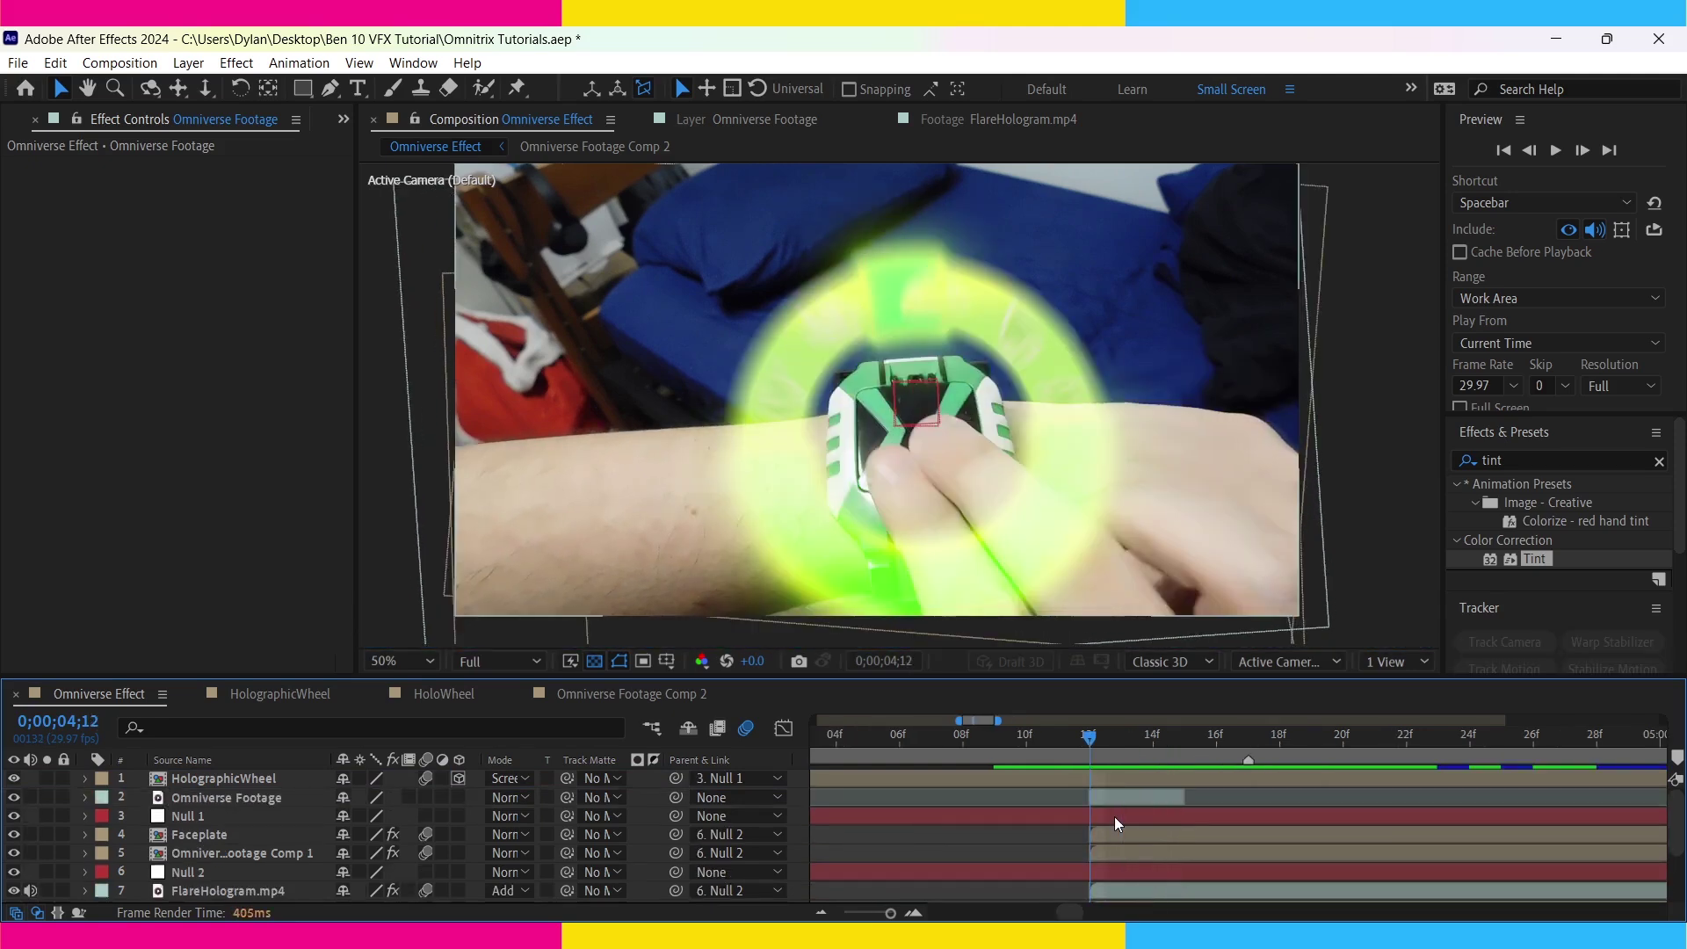
{"action": "double_click", "coordinate": [1131, 798]}
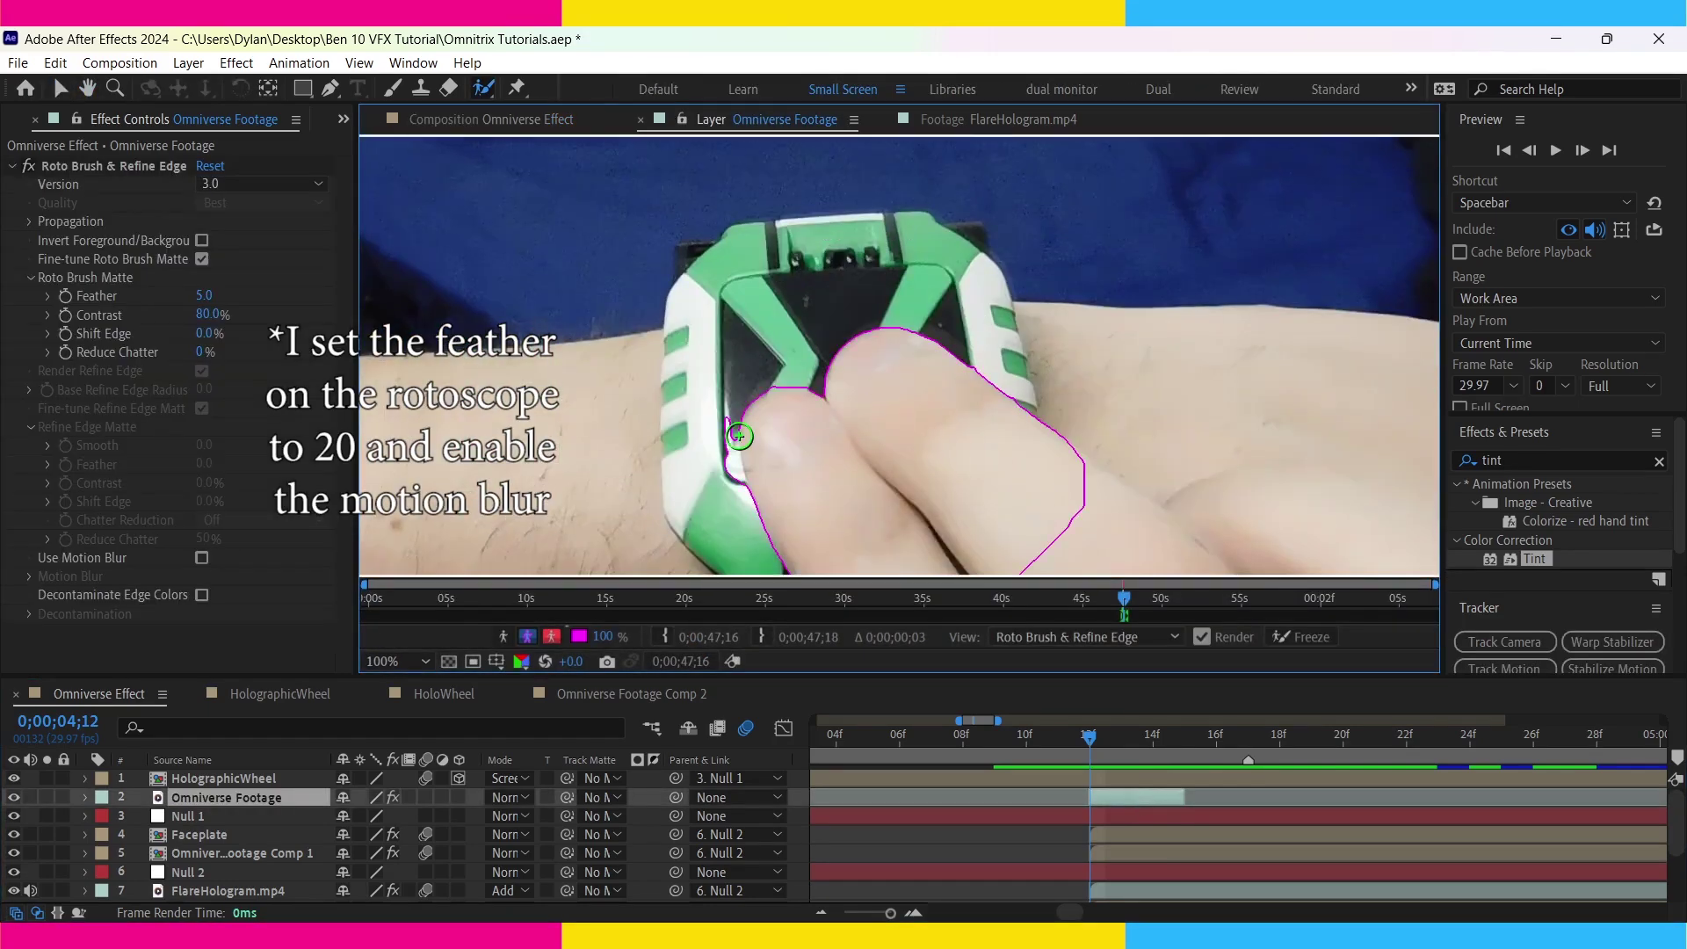
{"action": "left_click_drag", "start_coordinate": [764, 425], "coordinate": [874, 524]}
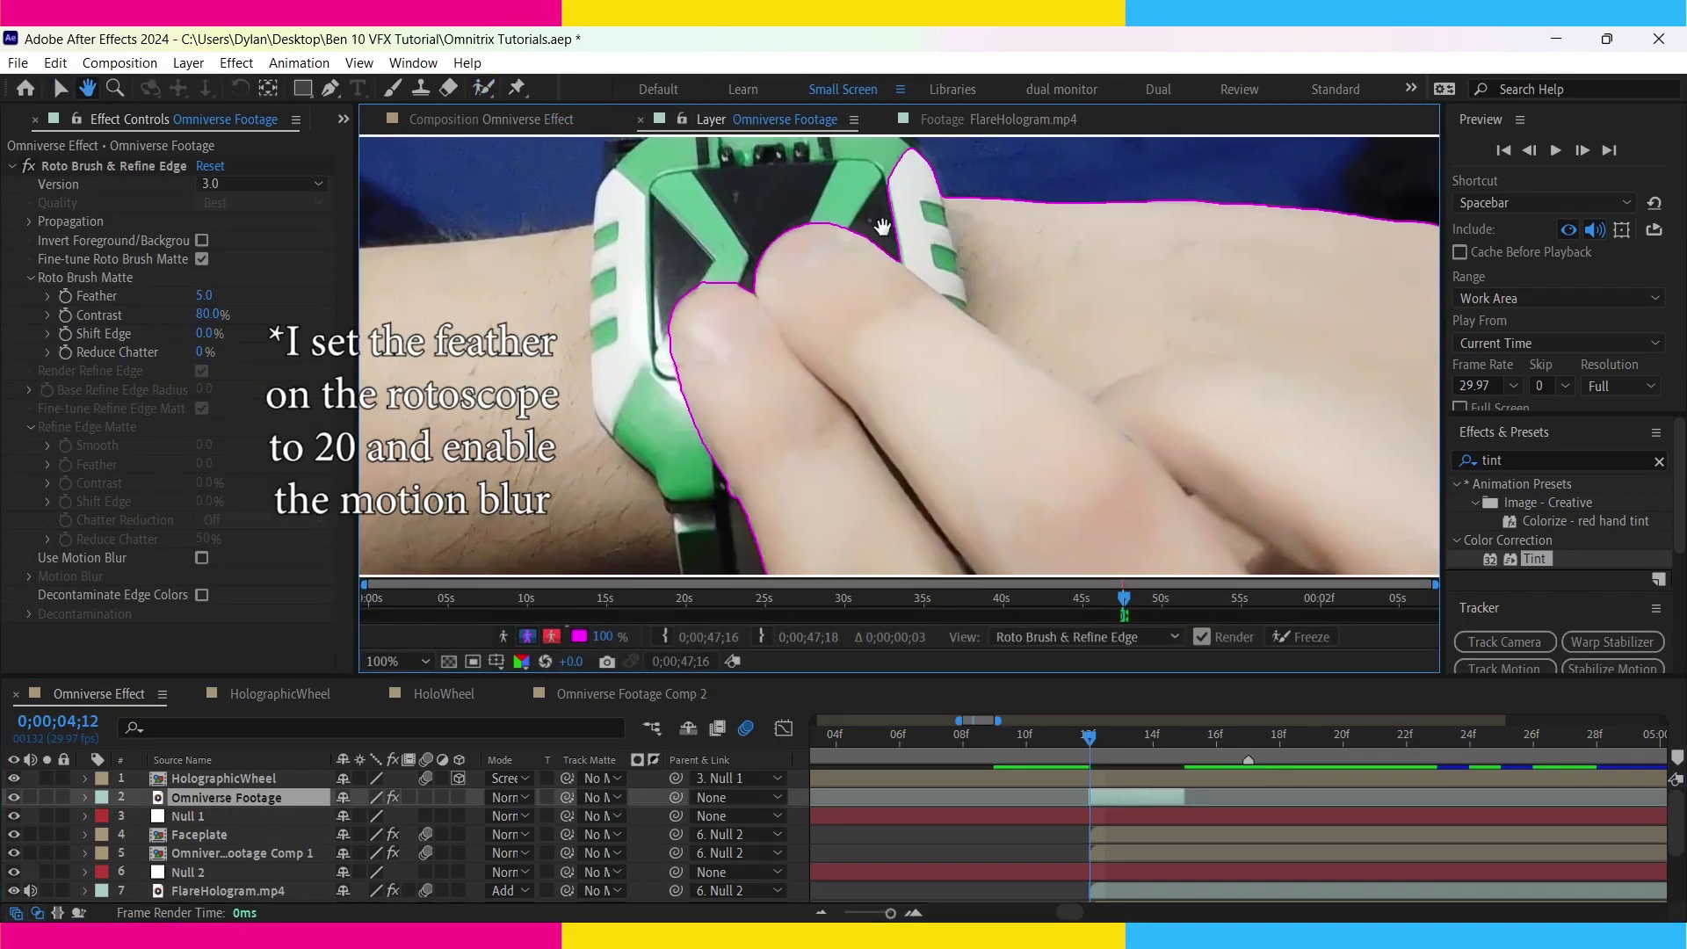
- Correct the Roto Brush selection of the hand on the clip's following frames and freeze the matte
{"action": "key", "text": "Page_Down"}
{"action": "key", "text": "semicolon"}
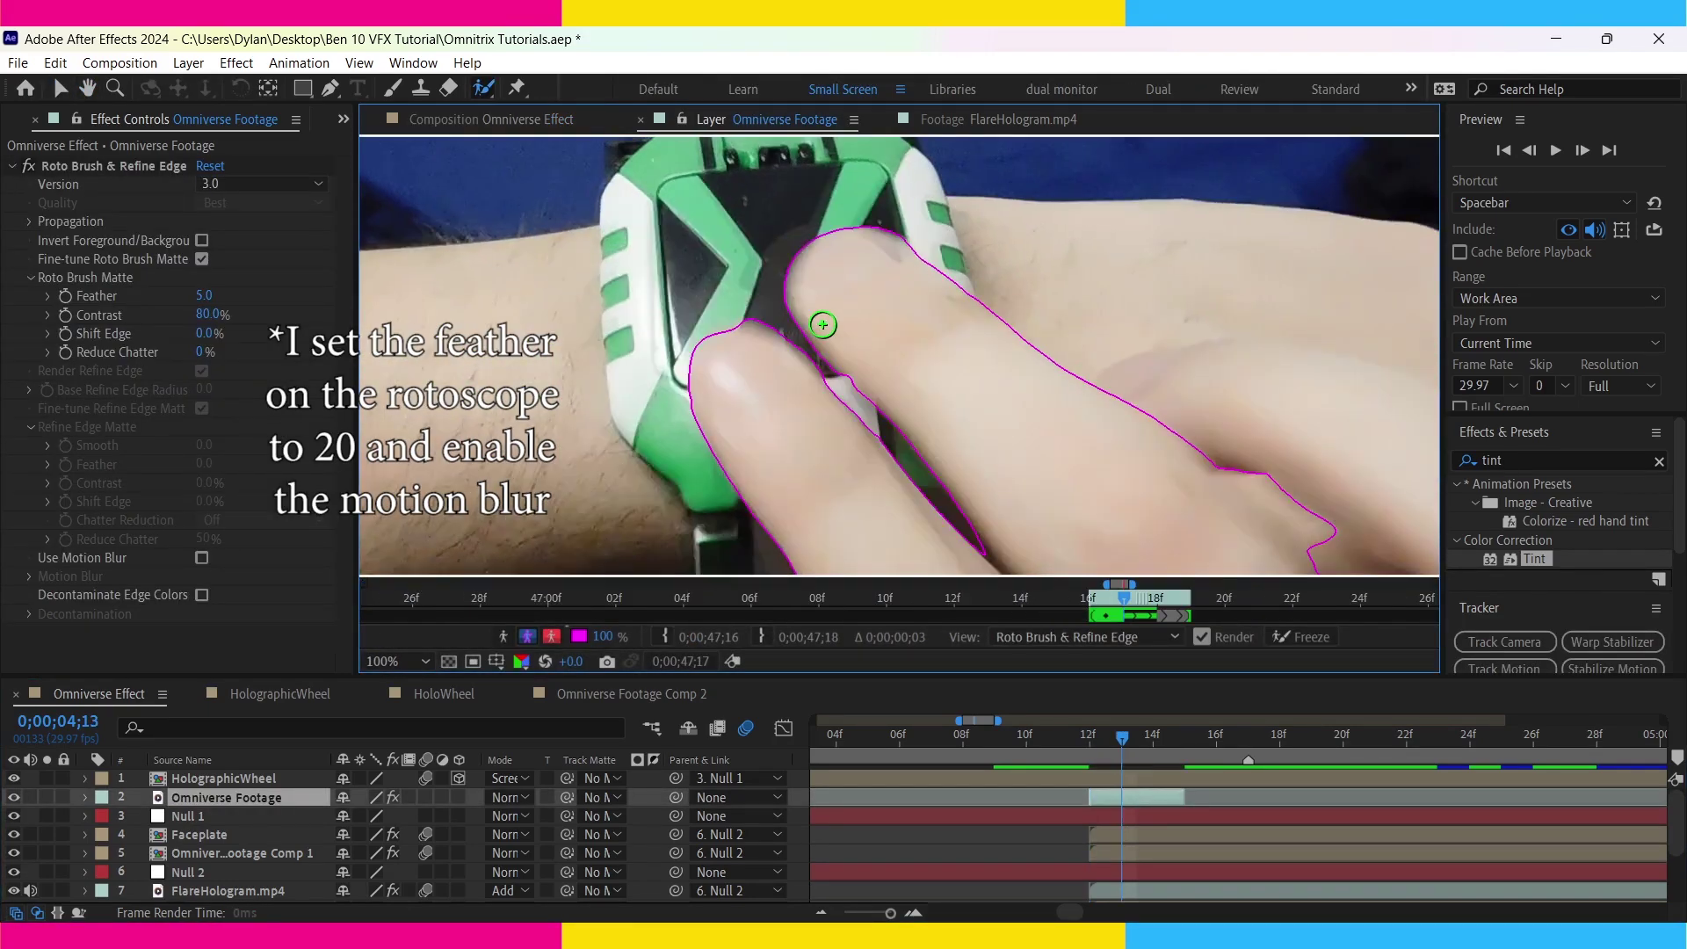
{"action": "key", "text": "Page_Down"}
{"action": "left_click_drag", "start_coordinate": [964, 276], "coordinate": [1088, 327]}
{"action": "left_click", "coordinate": [1301, 637]}
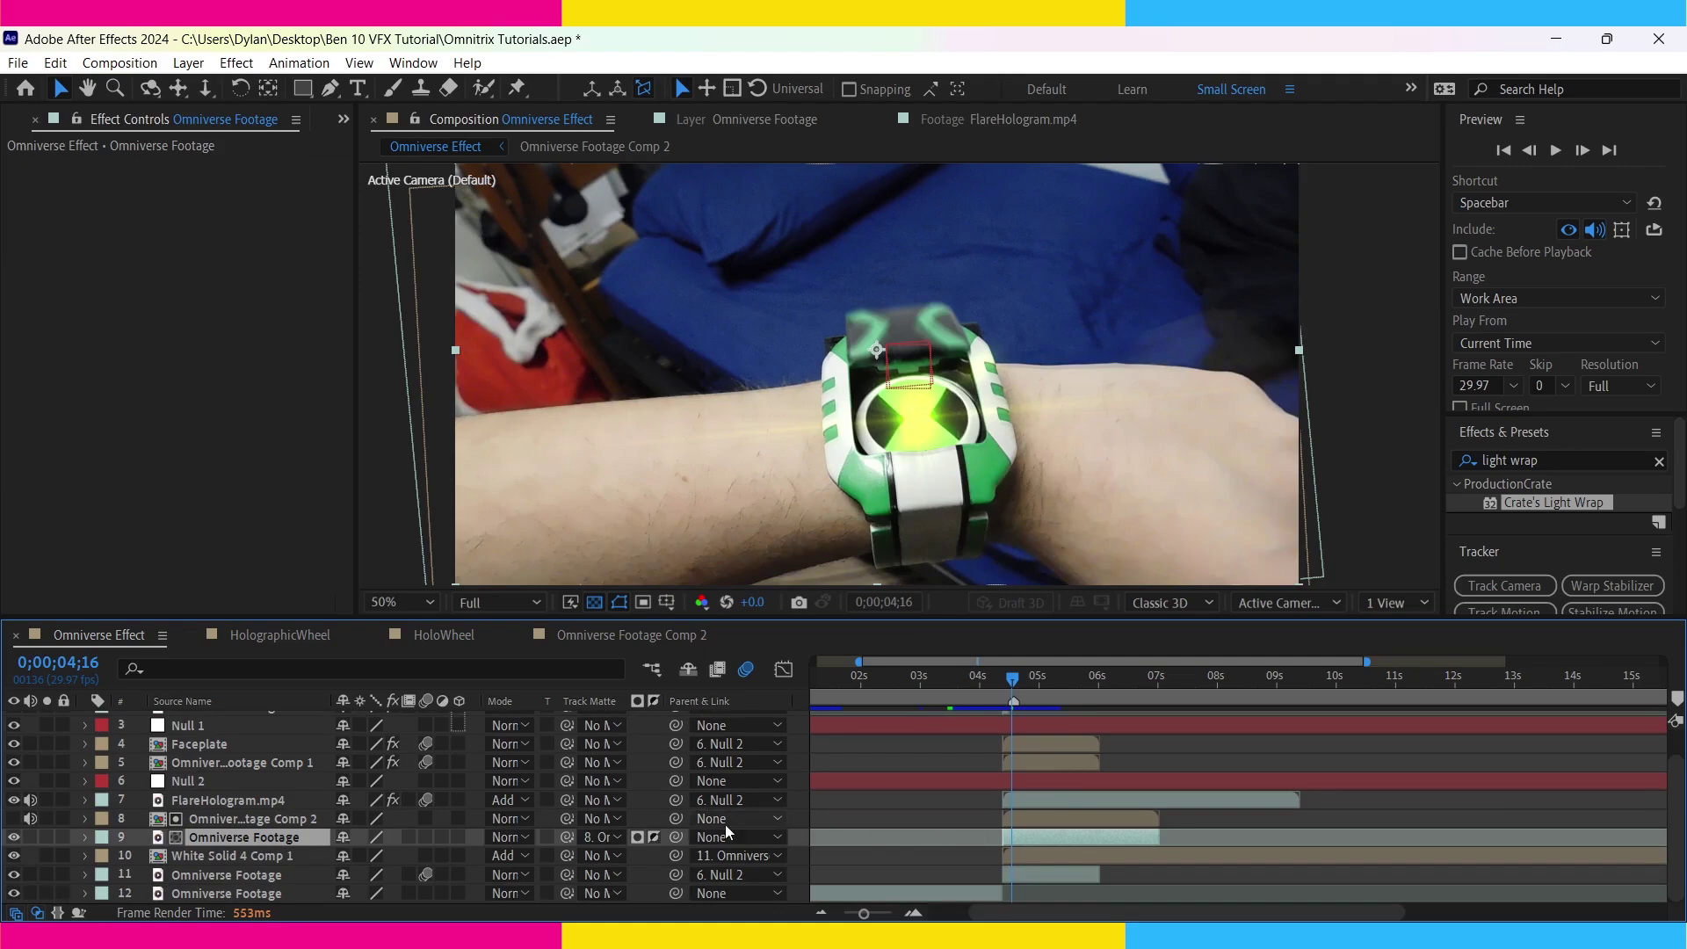
- Duplicate the Omniverse Footage layer, place the copy directly below HolographicWheel, and trim its start to just before 0;00;06;00
{"action": "key", "text": "ctrl+d"}
{"action": "left_click_drag", "start_coordinate": [302, 845], "coordinate": [290, 729]}
{"action": "left_click_drag", "start_coordinate": [1086, 737], "coordinate": [993, 737]}
{"action": "key", "text": "equal"}
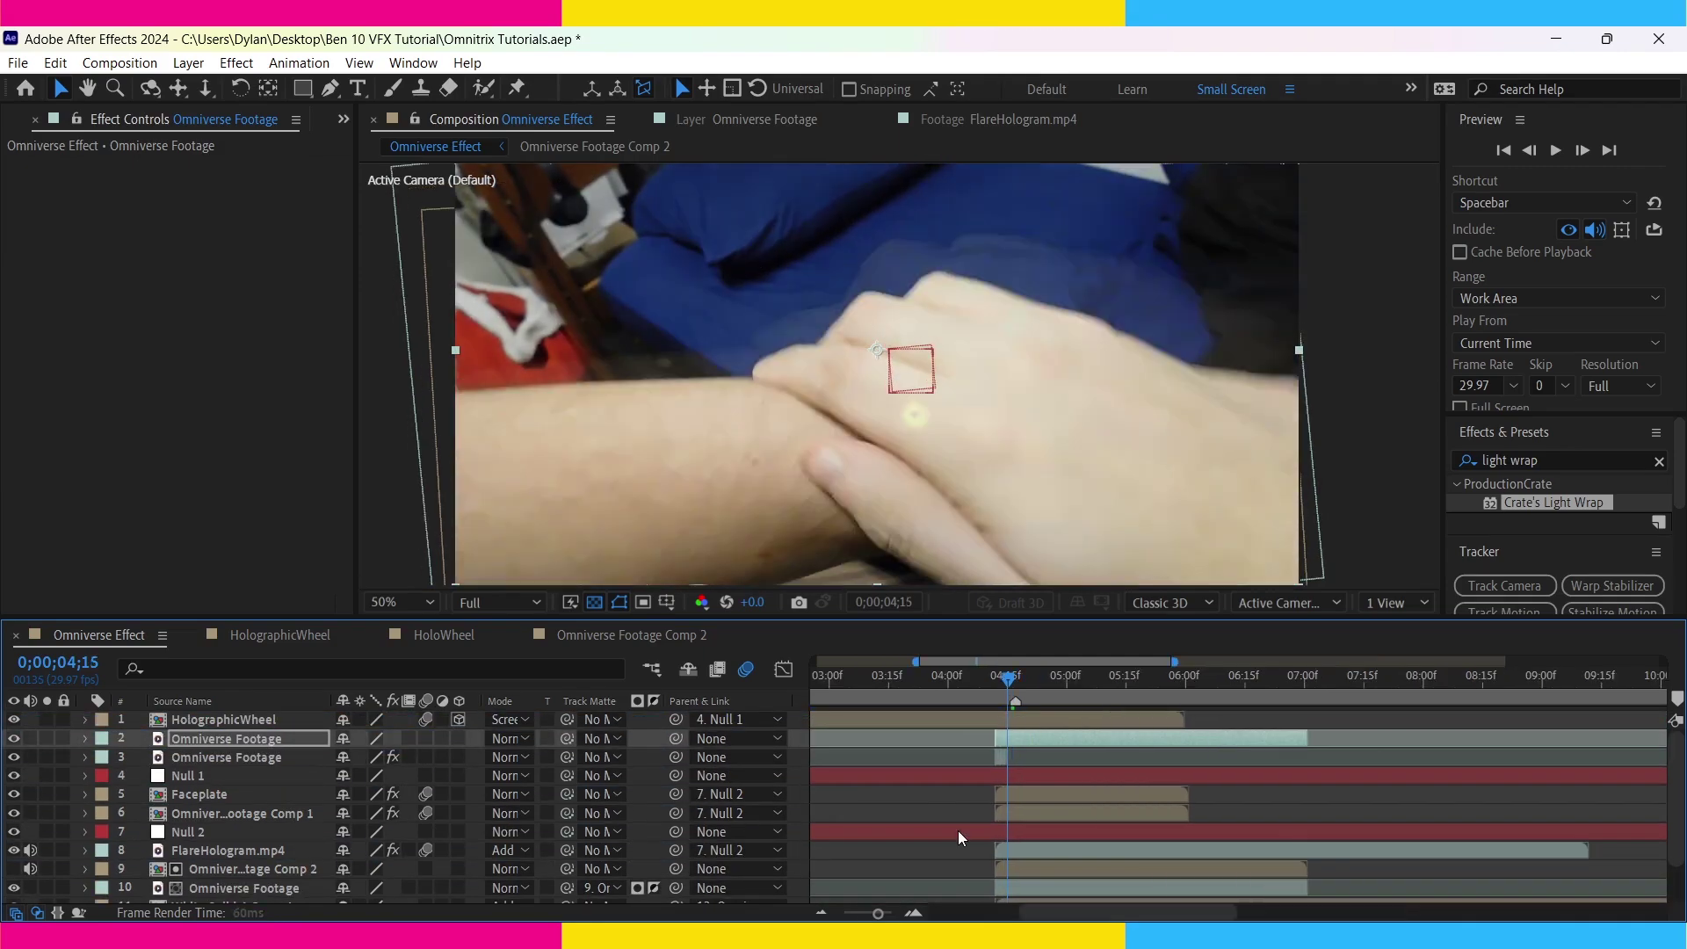
{"action": "left_click_drag", "start_coordinate": [1012, 681], "coordinate": [1068, 681]}
{"action": "left_click_drag", "start_coordinate": [1374, 735], "coordinate": [1242, 736]}
{"action": "key", "text": "alt+bracketleft"}
- Enable time remapping on the duplicated Omniverse Footage layer and split it near 0;00;06;00
{"action": "left_click", "coordinate": [1173, 683]}
{"action": "key", "text": "equal"}
{"action": "key", "text": "Page_Down"}
{"action": "key", "text": "Page_Down"}
{"action": "key", "text": "Page_Down"}
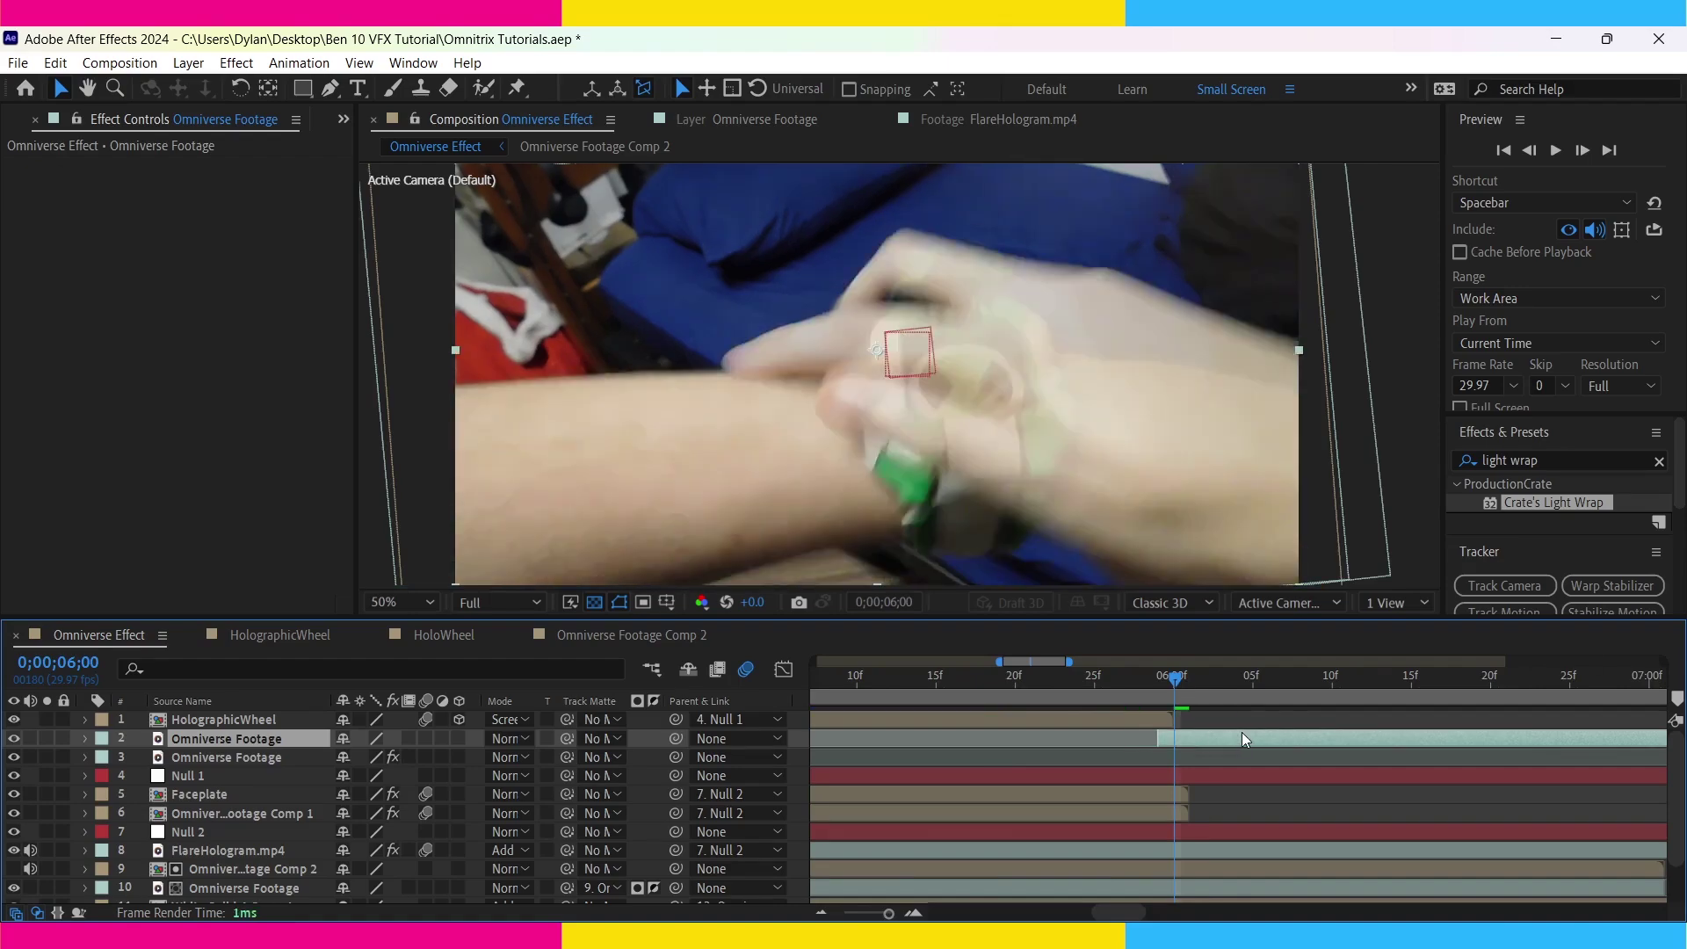
{"action": "key", "text": "ctrl+alt+t"}
{"action": "left_click_drag", "start_coordinate": [1160, 681], "coordinate": [1190, 681]}
{"action": "scroll", "coordinate": [1185, 760], "scroll_direction": "down", "scroll_amount": 2}
{"action": "scroll", "coordinate": [1186, 759], "scroll_direction": "up", "scroll_amount": 2}
{"action": "key", "text": "equal"}
{"action": "key", "text": "equal"}
{"action": "key", "text": "equal"}
{"action": "key", "text": "Page_Up"}
{"action": "left_click", "coordinate": [1062, 738]}
{"action": "mouse_move", "coordinate": [1085, 680]}
{"action": "left_mouse_down"}
{"action": "mouse_move", "coordinate": [1035, 681]}
{"action": "mouse_move", "coordinate": [1085, 681]}
{"action": "left_mouse_up"}
{"action": "key", "text": "ctrl+shift+d"}
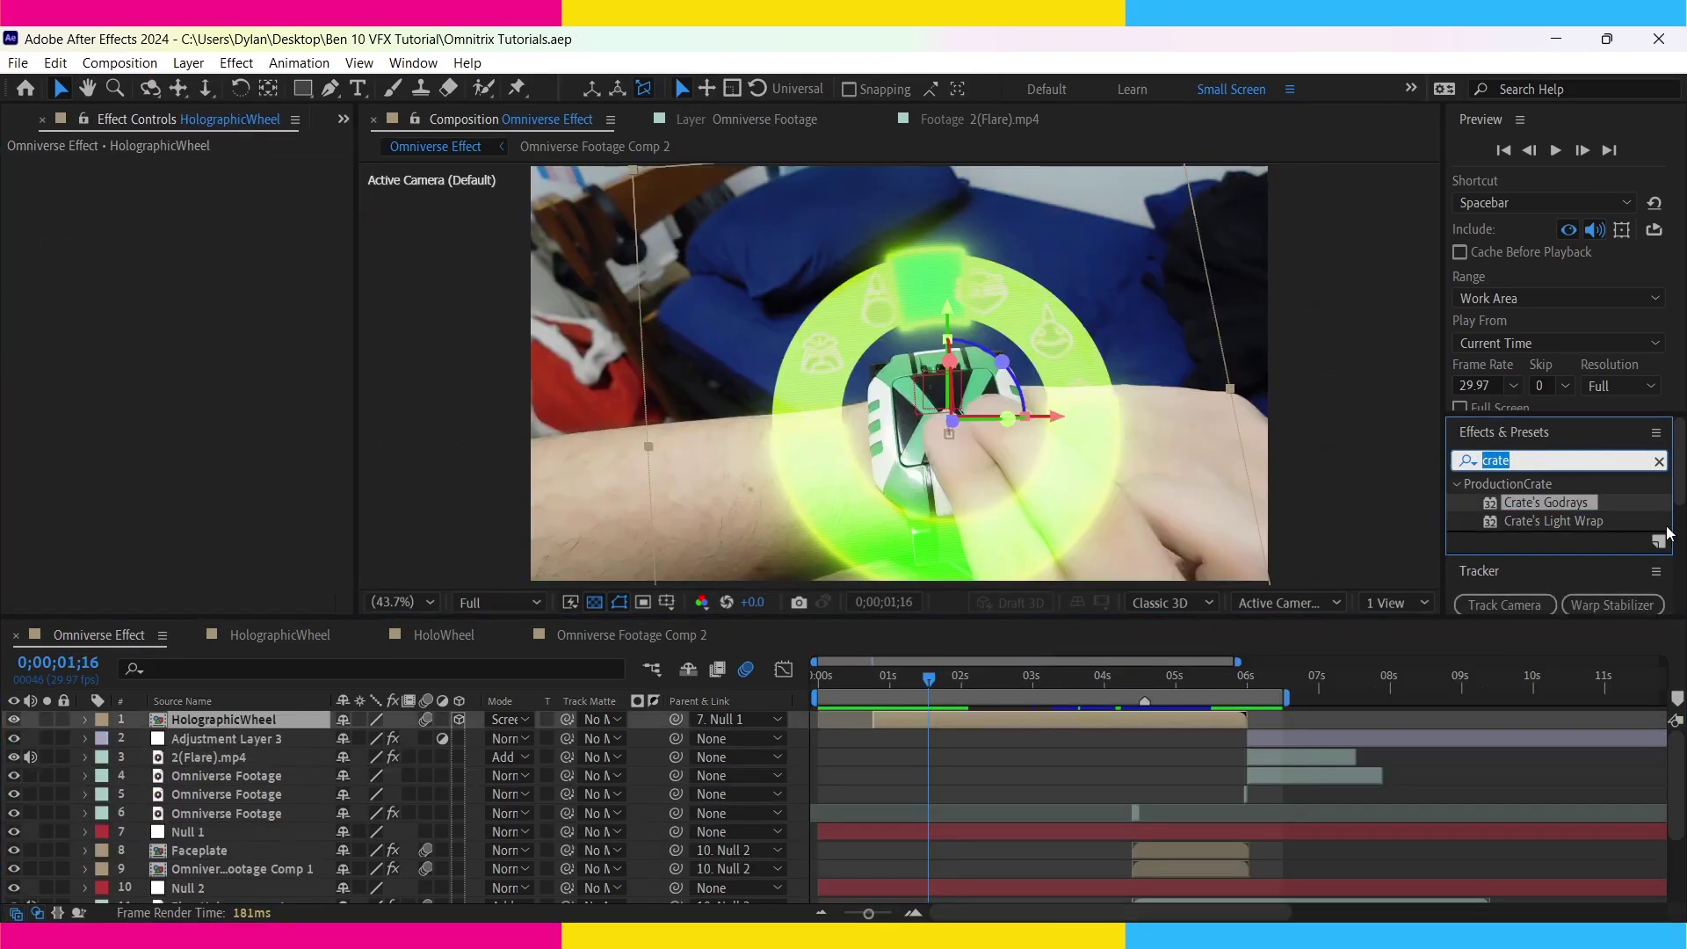
- Apply Match Grain to the HolographicWheel layer, with the layer 16 Omniverse Footage as noise source and Final Output as viewing mode
{"action": "type", "text": "tch"}
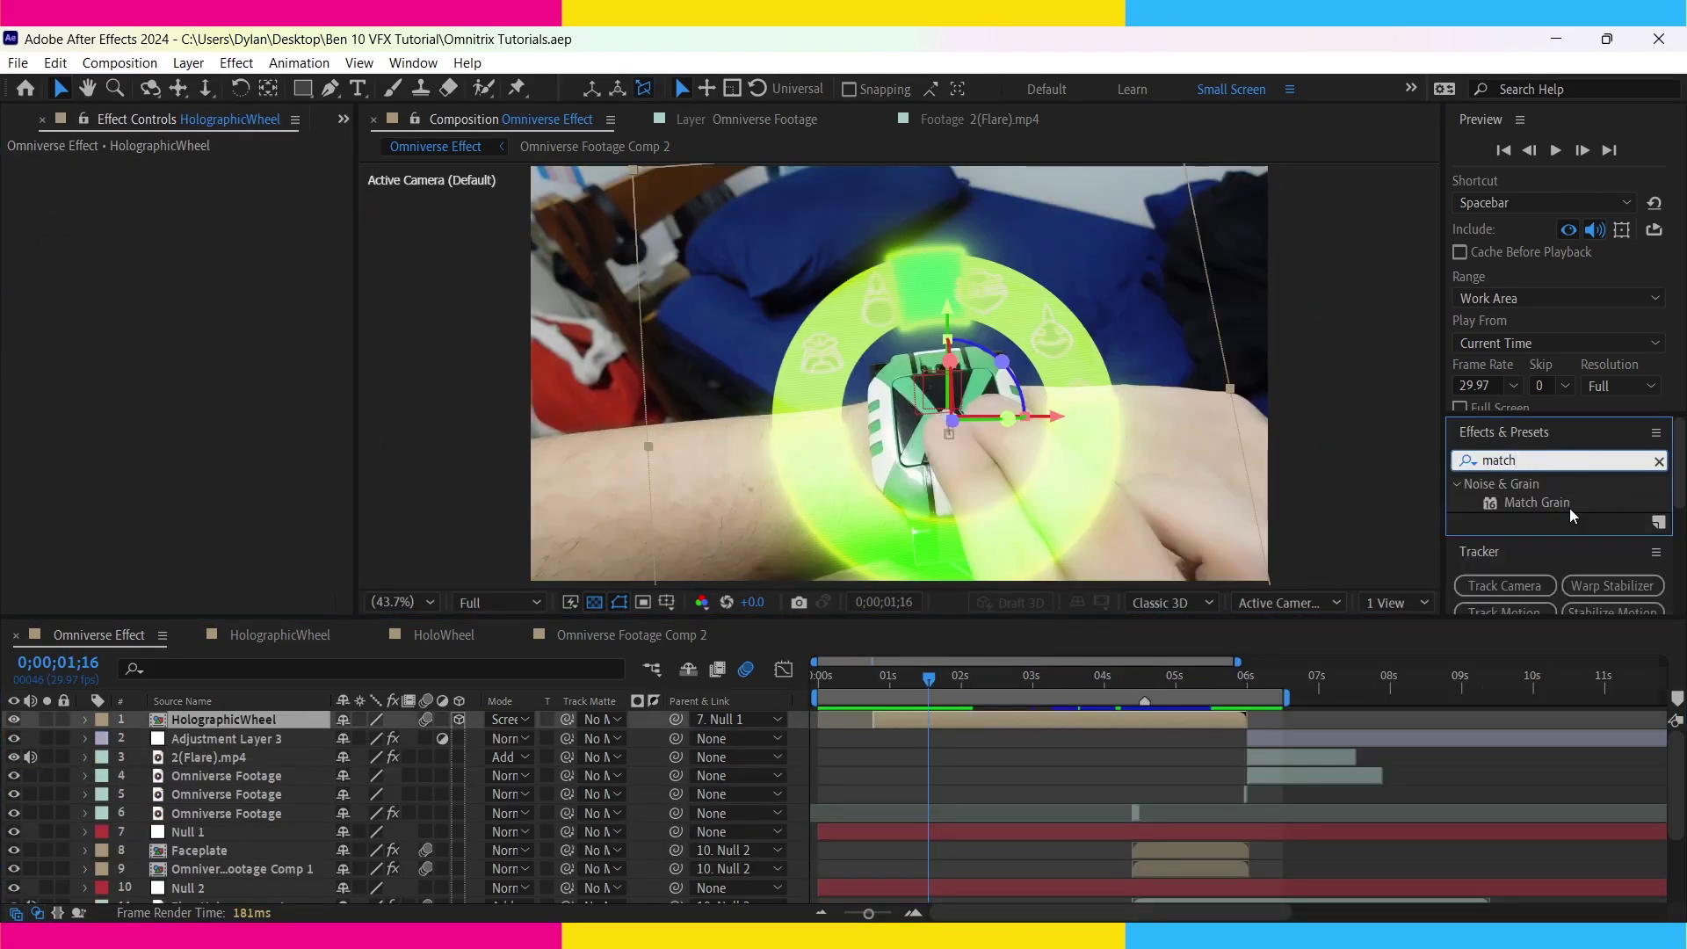
{"action": "double_click", "coordinate": [1563, 508]}
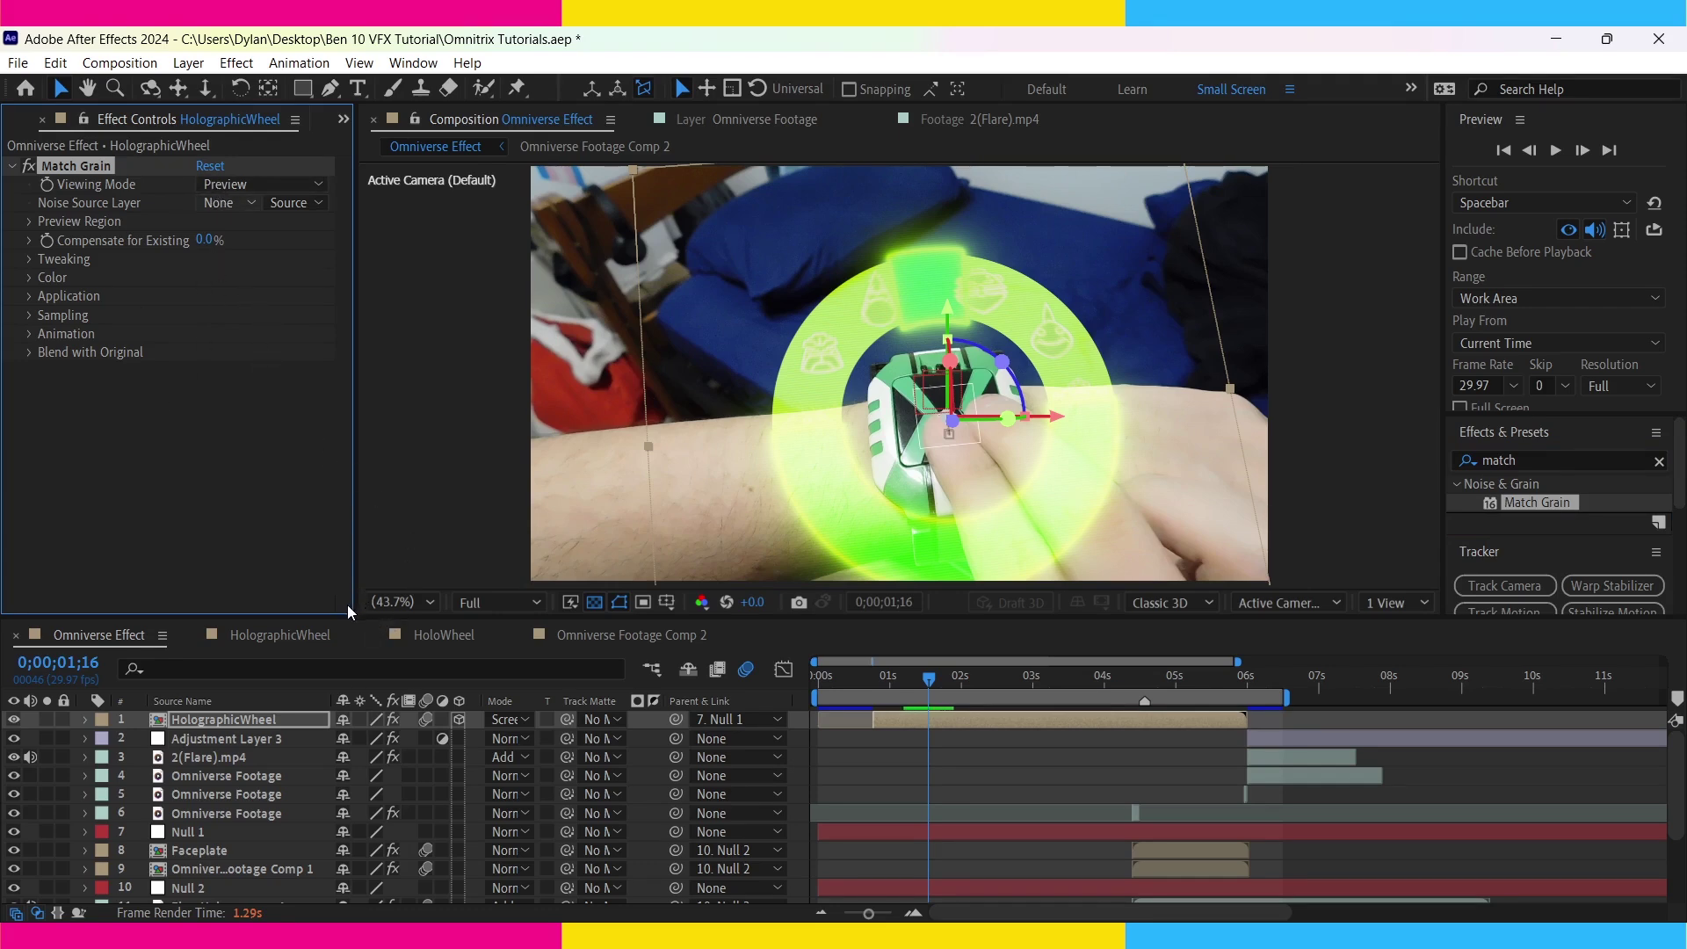
{"action": "scroll", "coordinate": [734, 750], "scroll_direction": "down", "scroll_amount": 3}
{"action": "left_click", "coordinate": [1136, 889]}
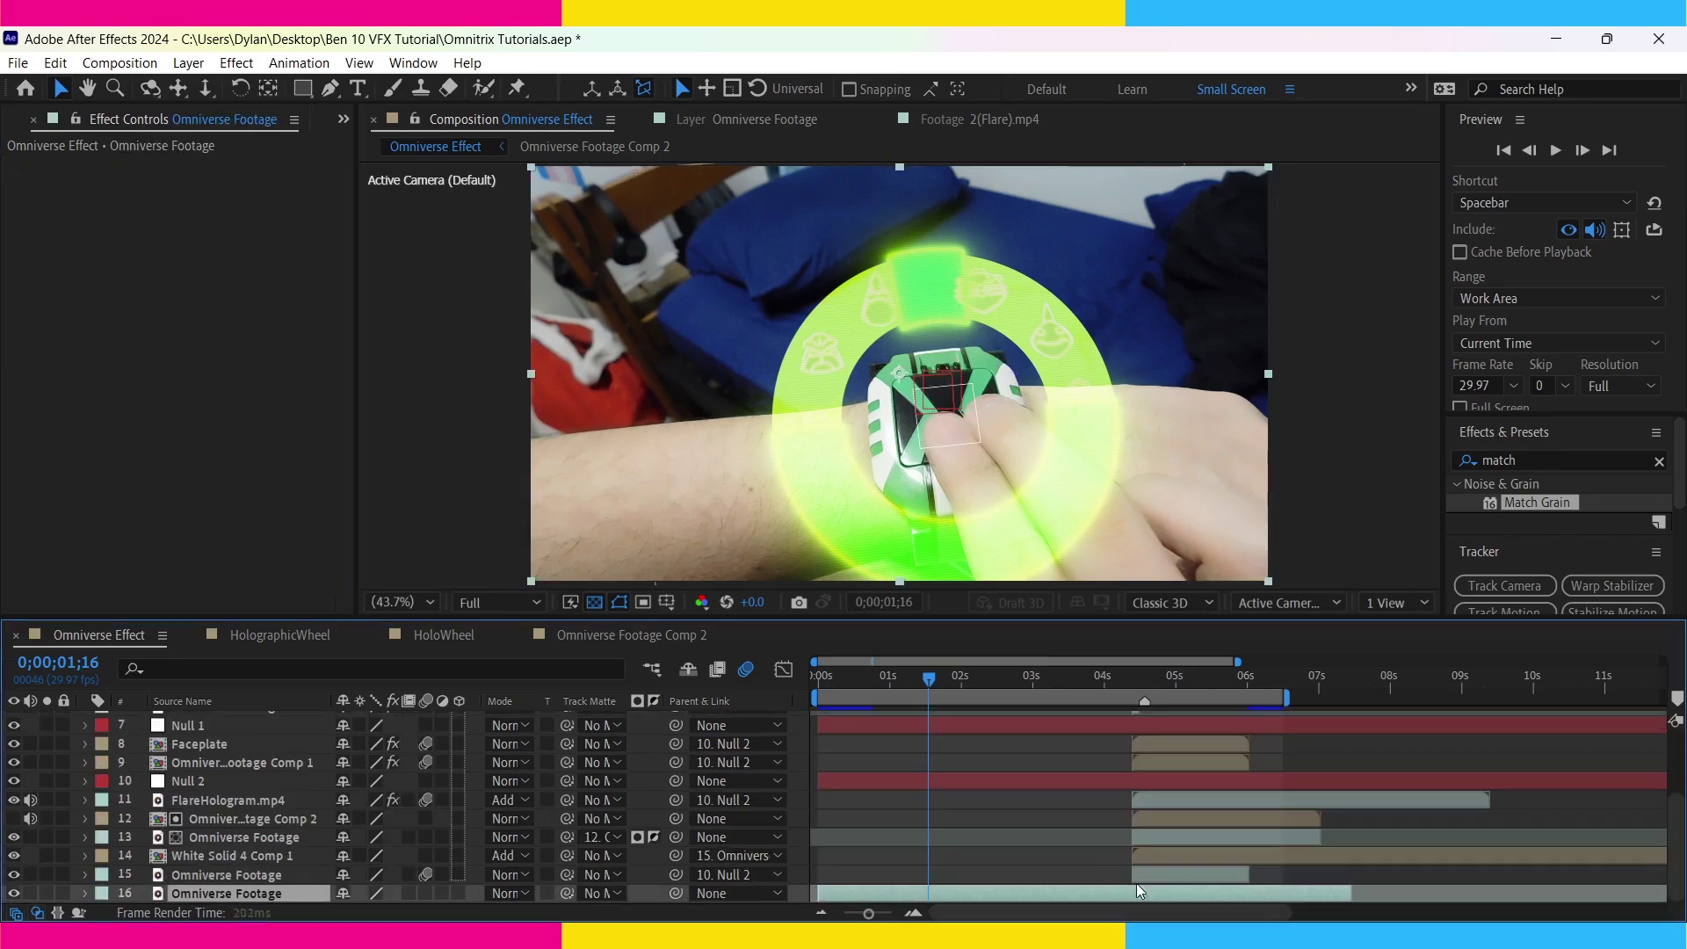
{"action": "scroll", "coordinate": [983, 886], "scroll_direction": "up", "scroll_amount": 3}
{"action": "left_click", "coordinate": [938, 719]}
{"action": "left_click", "coordinate": [206, 191]}
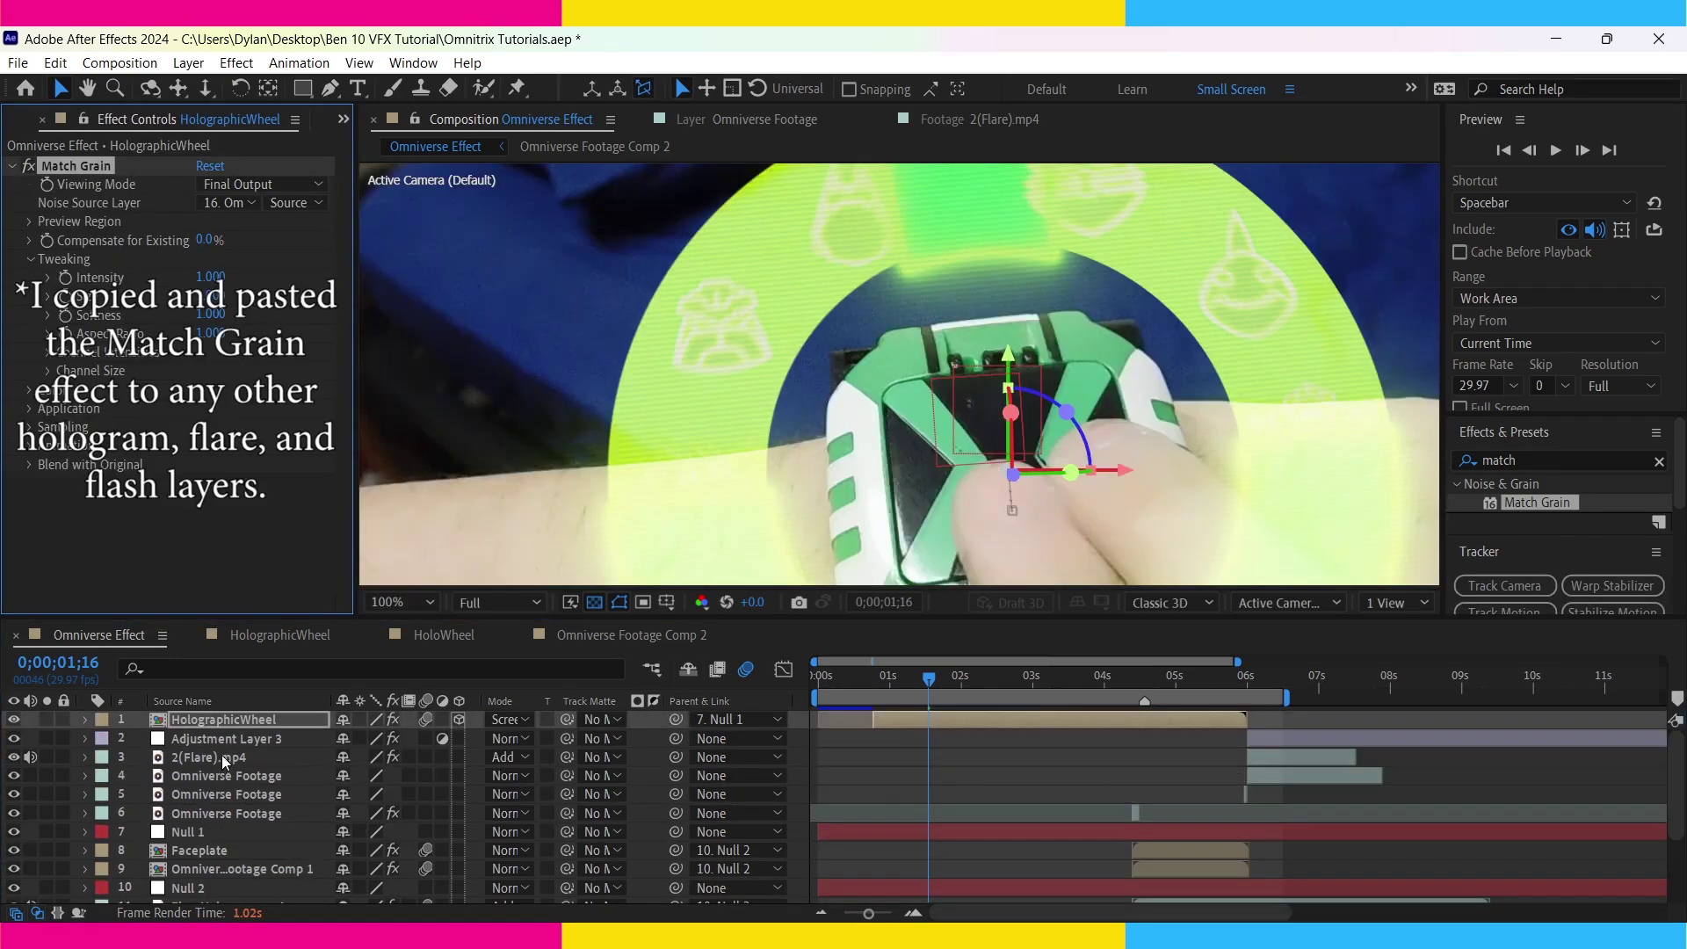
- Copy the Match Grain effect to the 2(Flare).mp4 and FlareHologram.mp4 layers, and check the composition at 0;00;06;01
{"action": "left_click", "coordinate": [221, 756]}
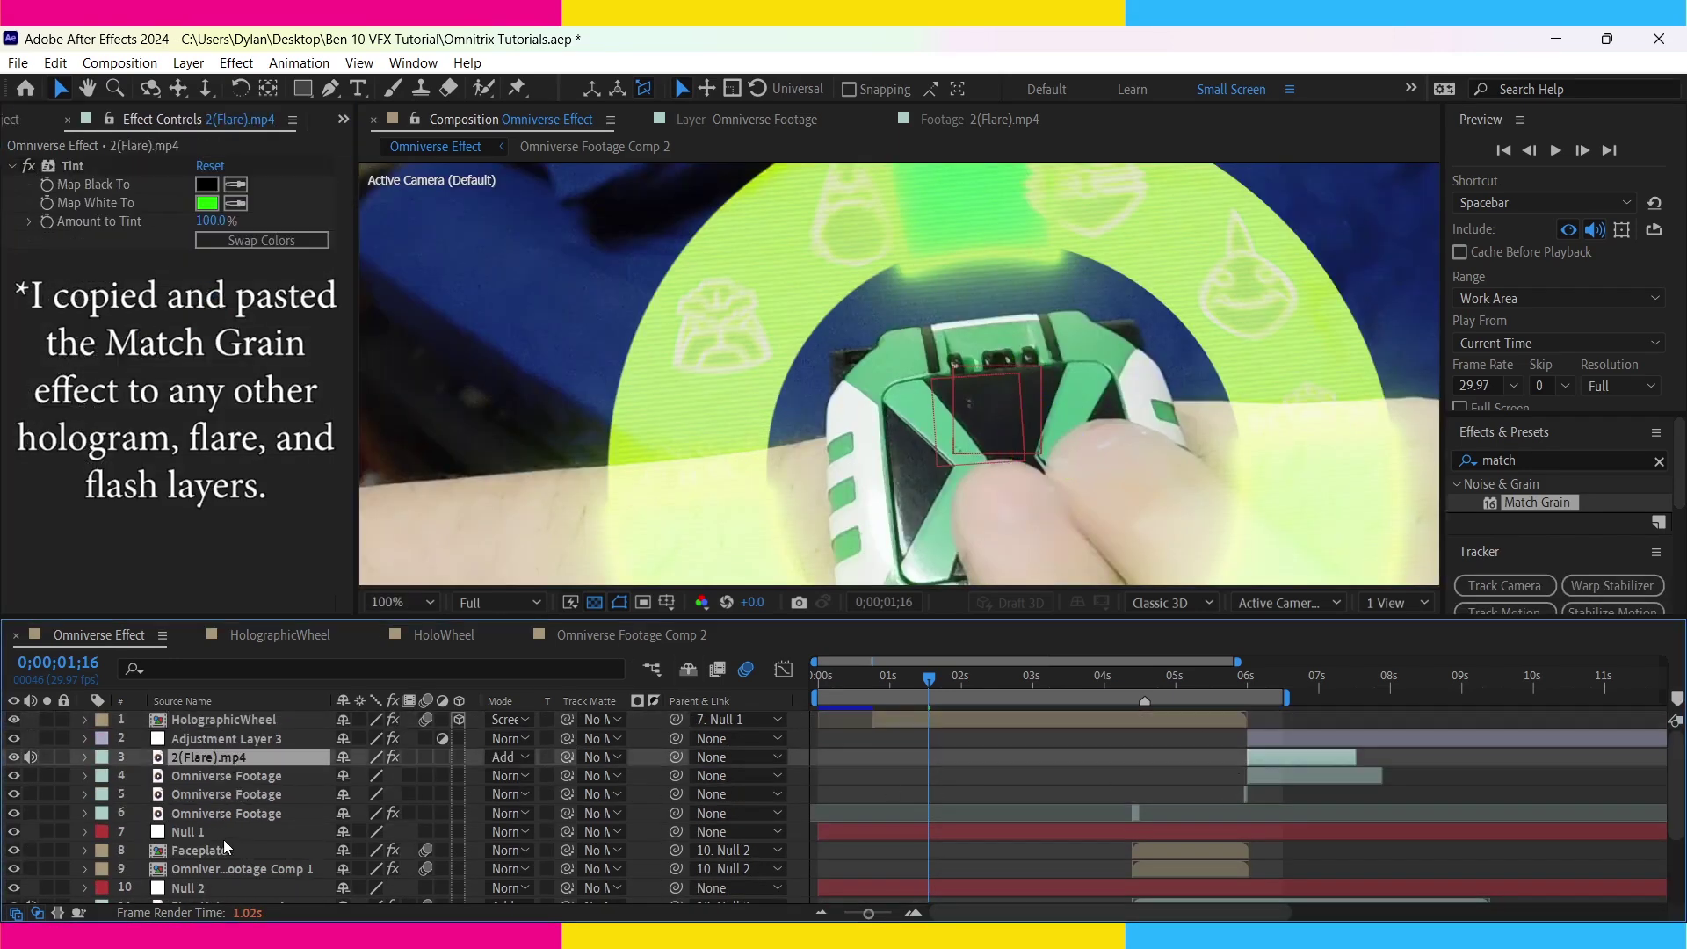
{"action": "scroll", "coordinate": [250, 819], "scroll_direction": "down", "scroll_amount": 3}
{"action": "left_click", "coordinate": [223, 853]}
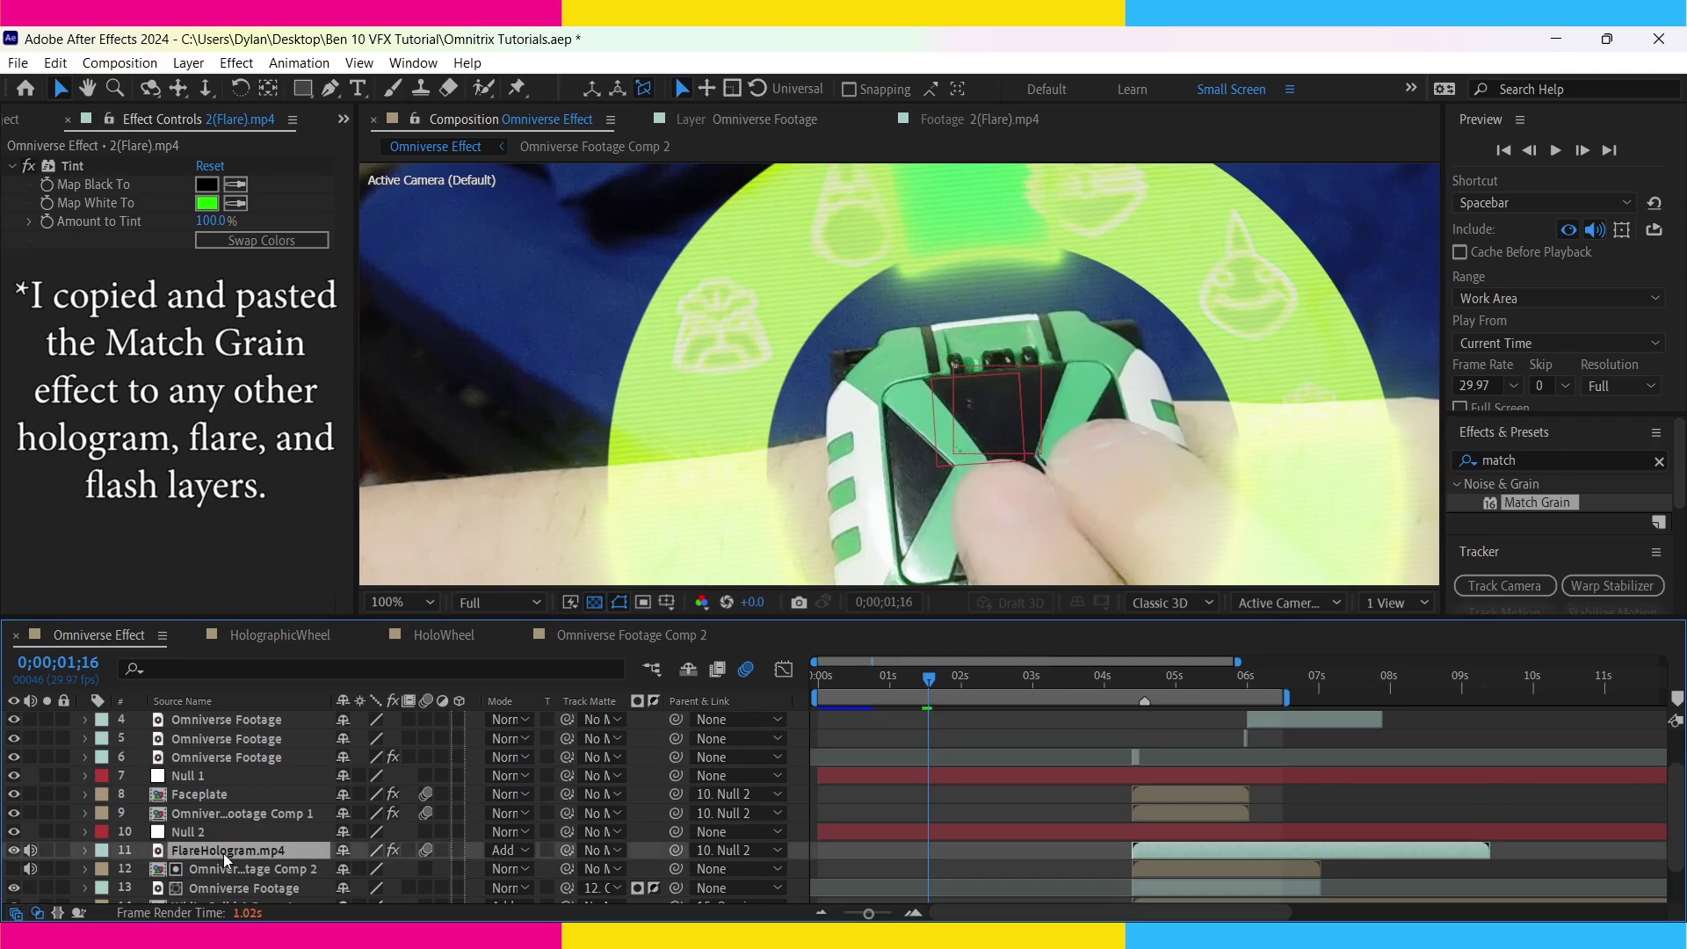
{"action": "key", "text": "ctrl+v"}
{"action": "left_click", "coordinate": [1146, 739]}
{"action": "left_click", "coordinate": [1251, 677]}
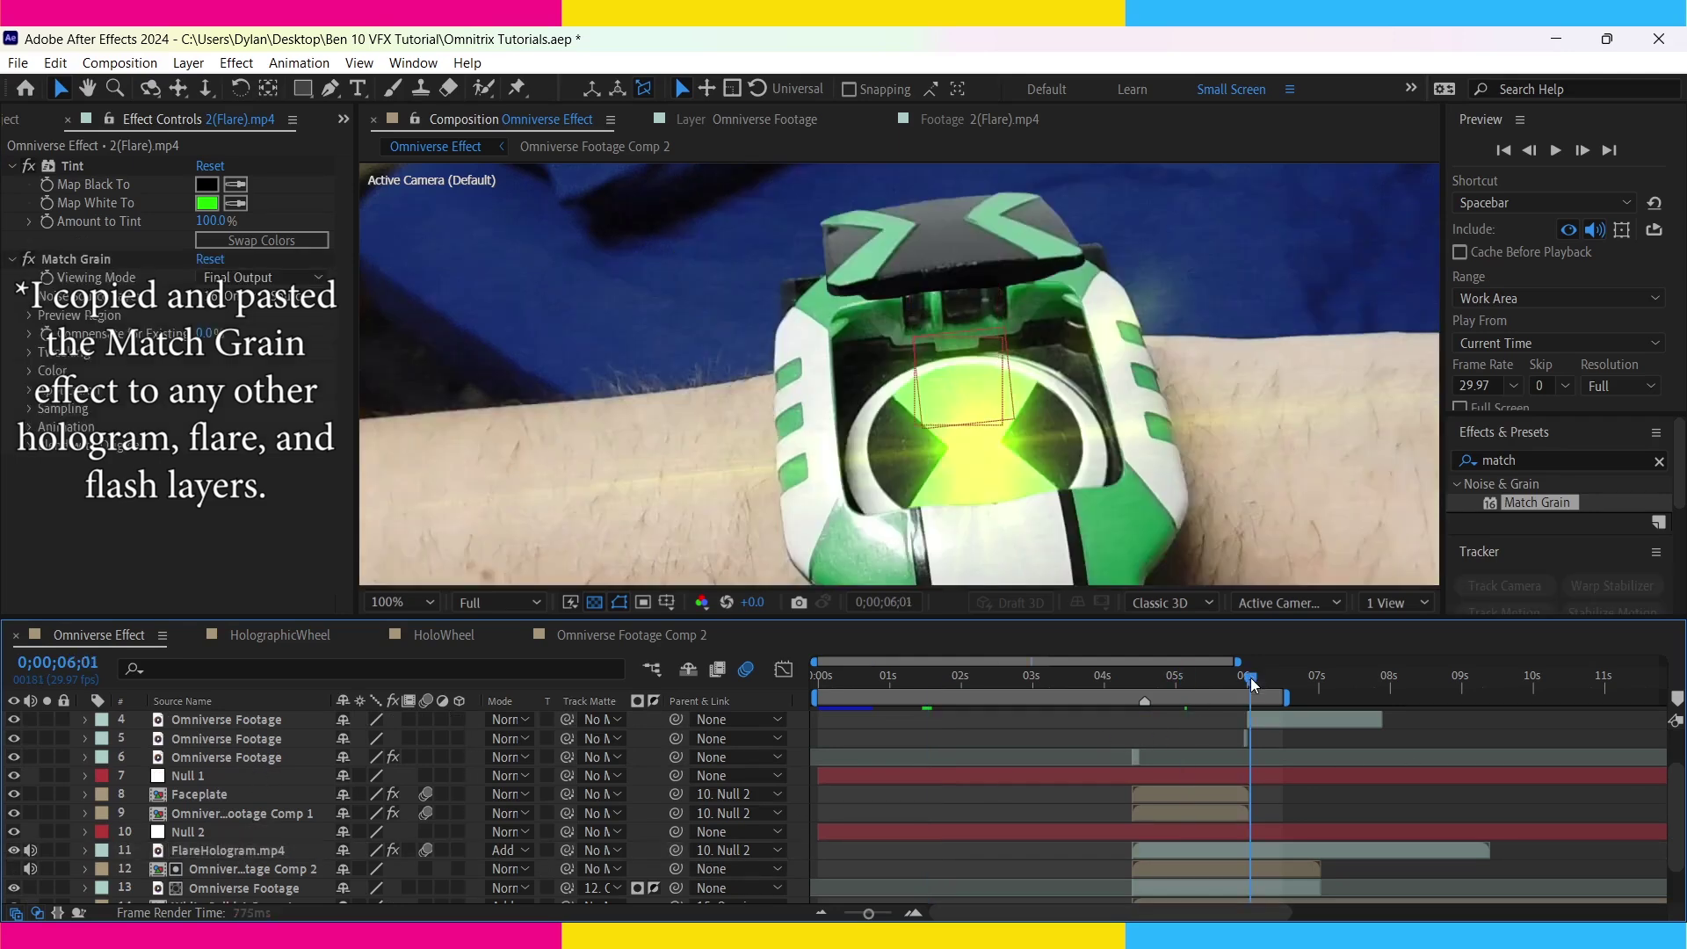
{"action": "left_click", "coordinate": [810, 684]}
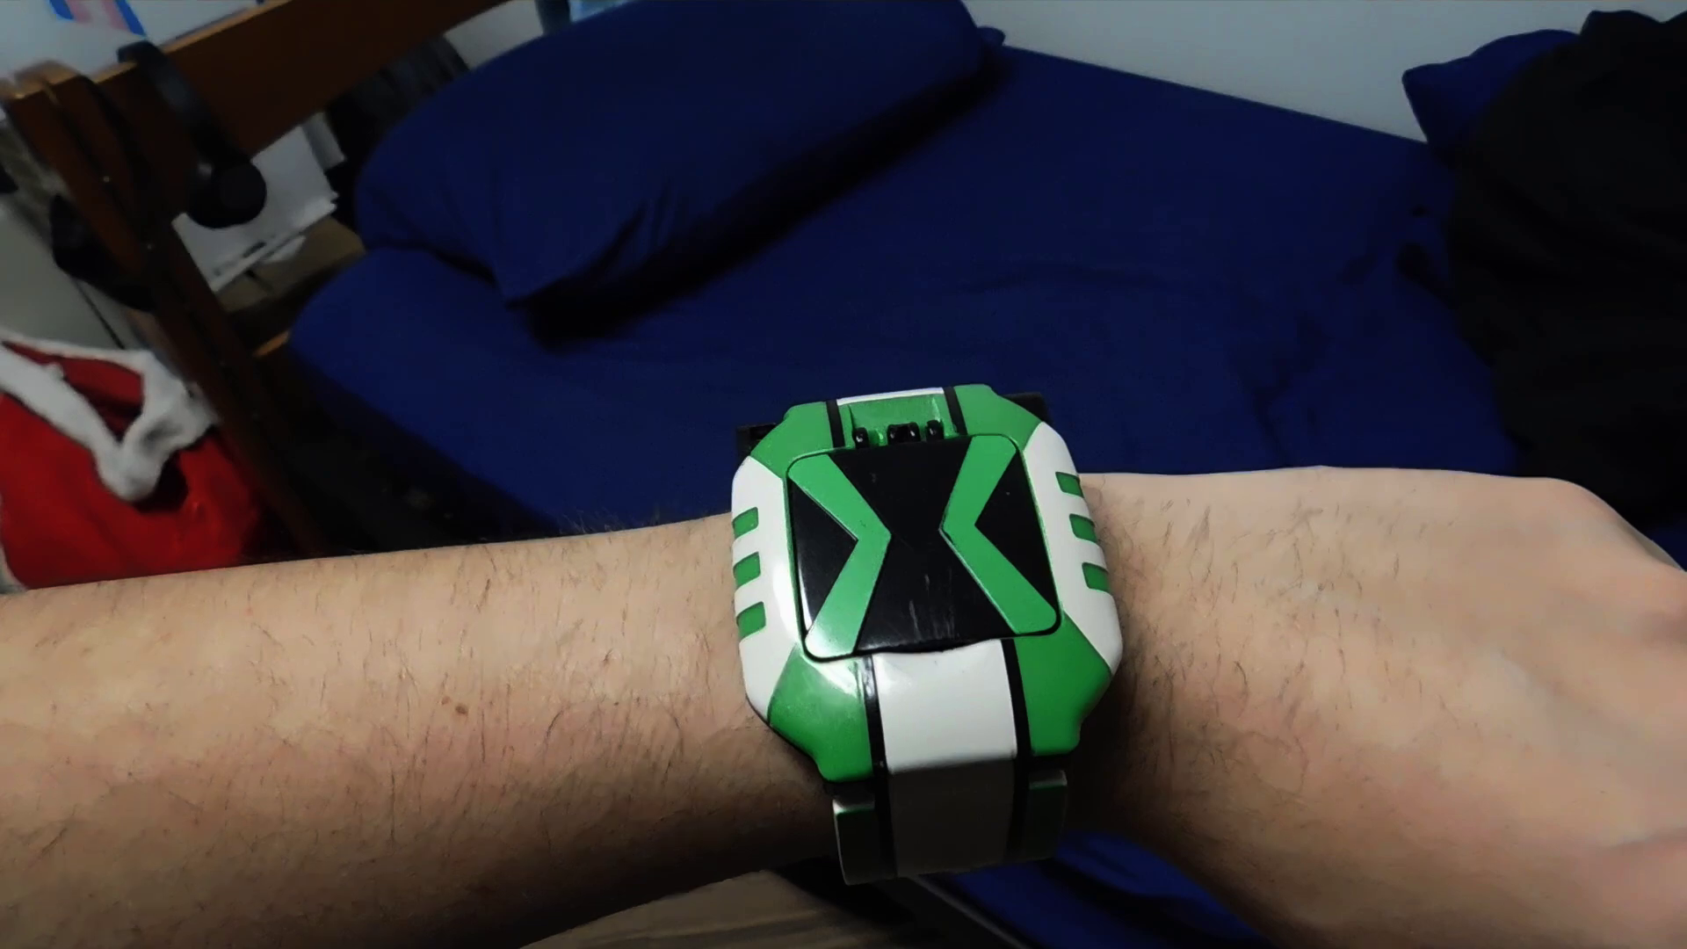